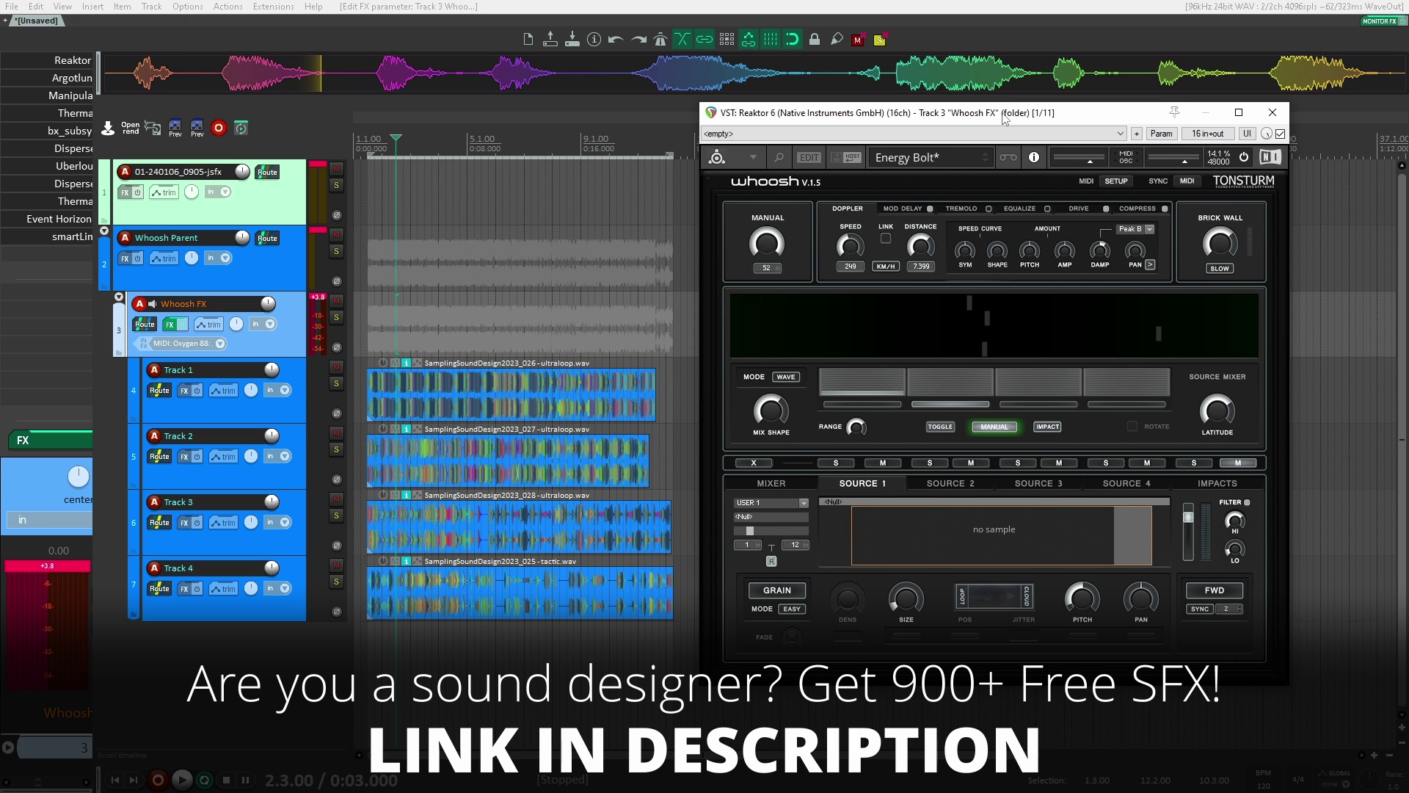
pyautogui.moveTo(1010, 118)
pyautogui.mouseDown()
pyautogui.moveTo(984, 111)
pyautogui.moveTo(998, 106)
pyautogui.mouseUp()
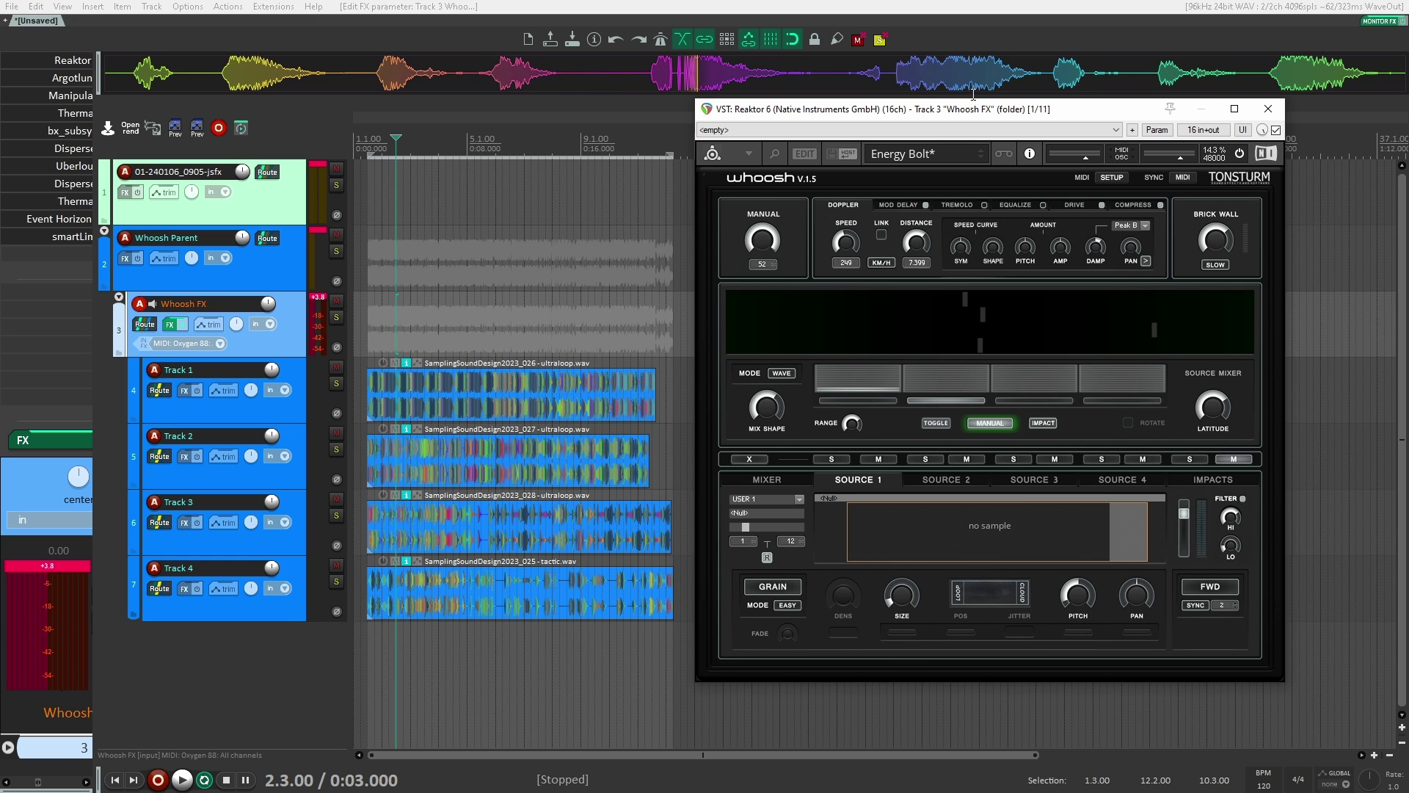
pyautogui.click(659, 314)
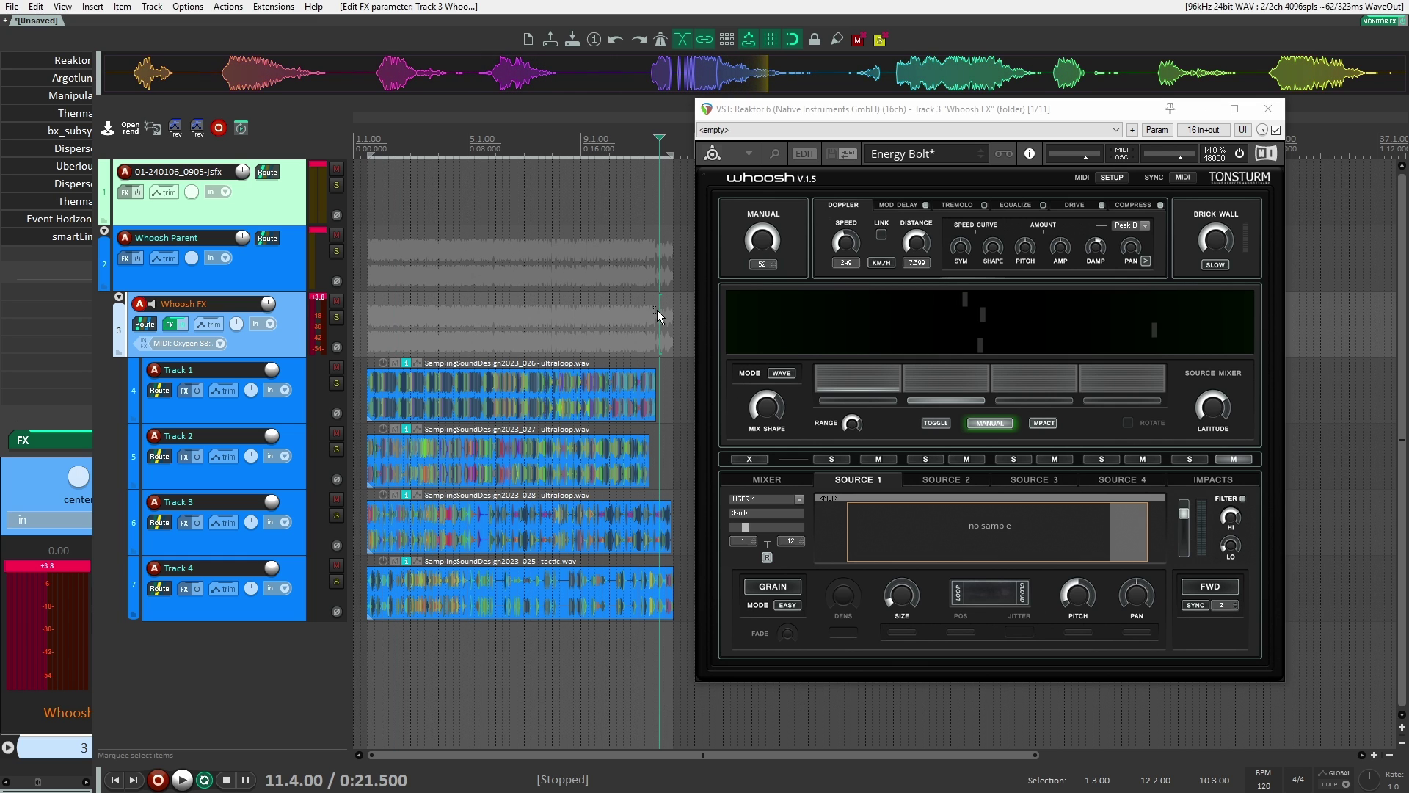
pyautogui.click(524, 317)
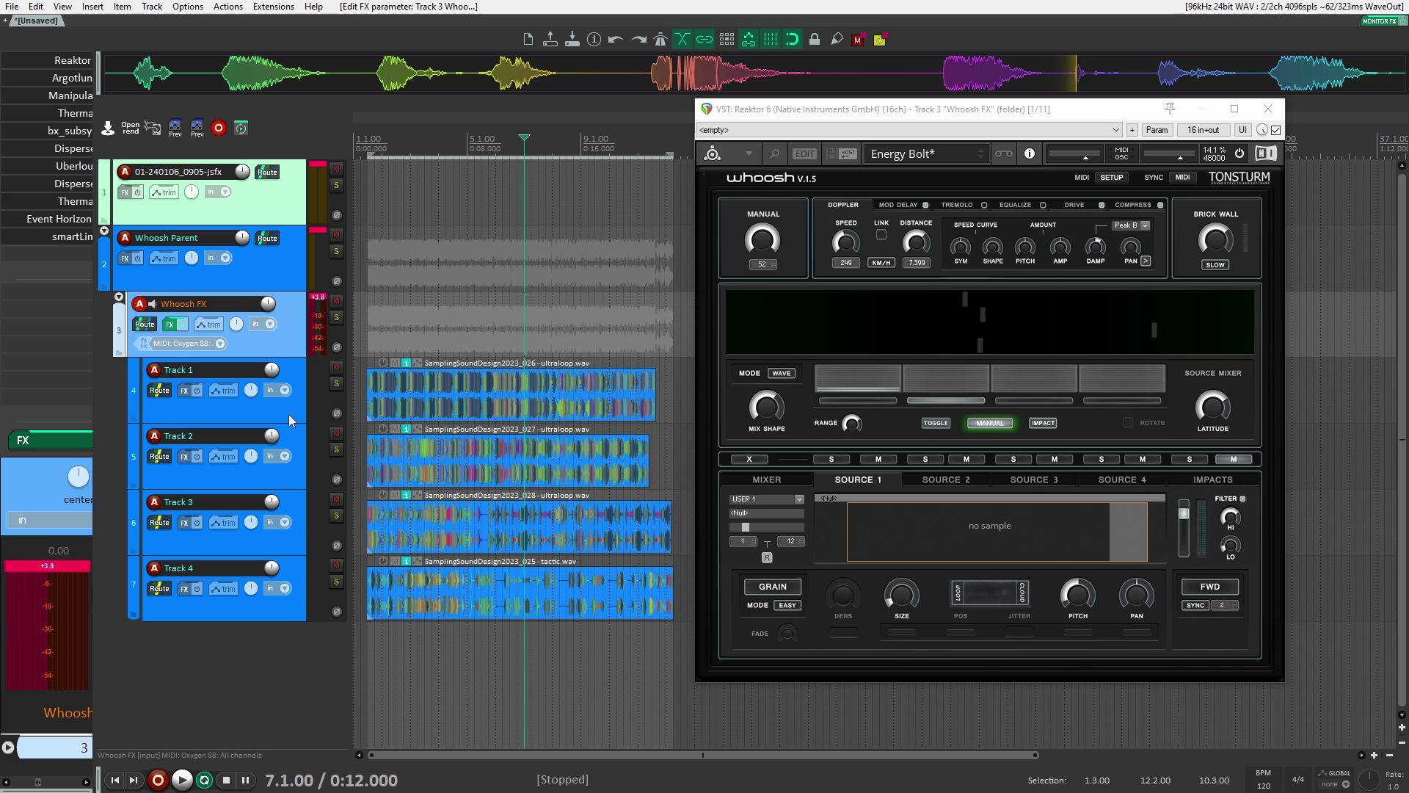
pyautogui.click(297, 484)
pyautogui.click(292, 530)
pyautogui.click(291, 334)
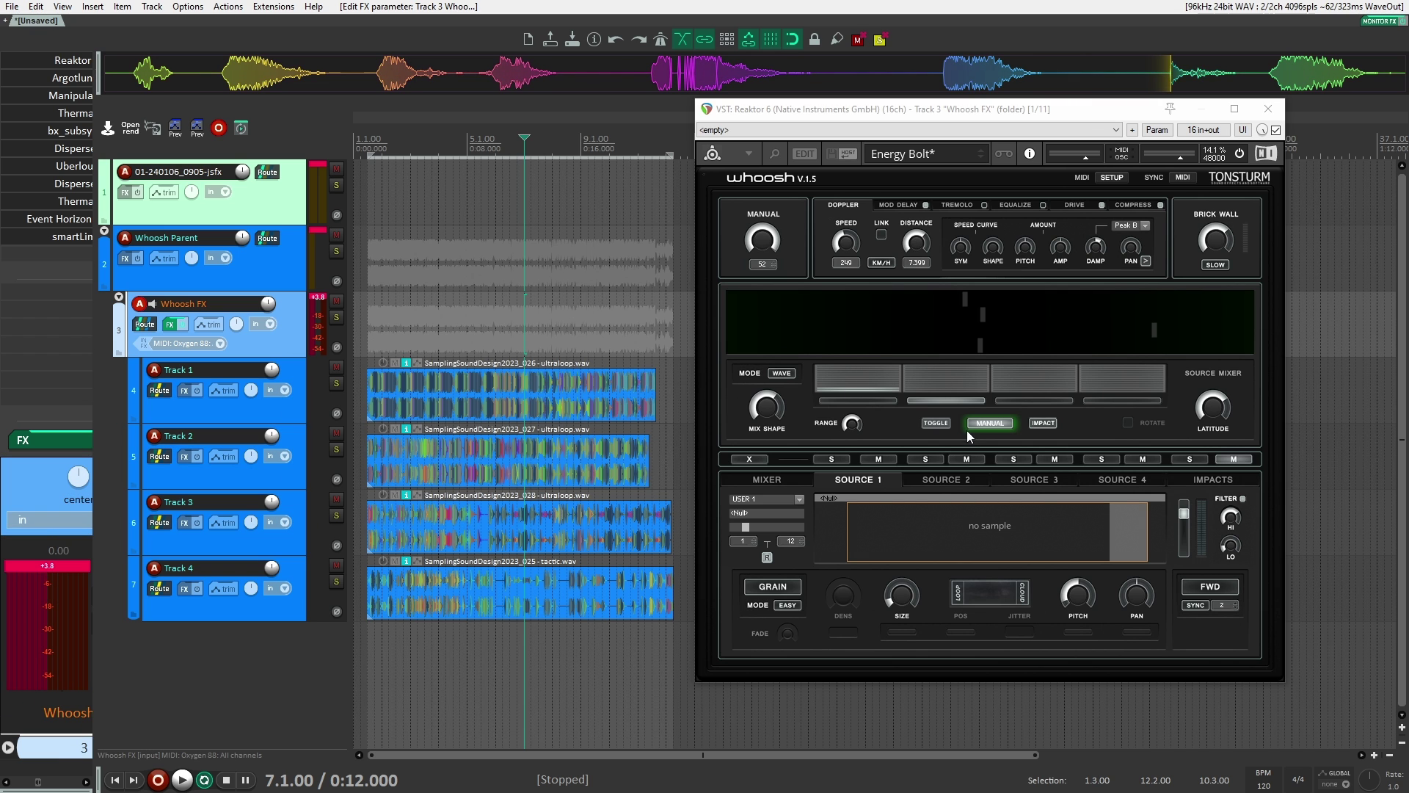
# Examine the Whoosh source settings and the mixer page with its four sources.
pyautogui.click(927, 483)
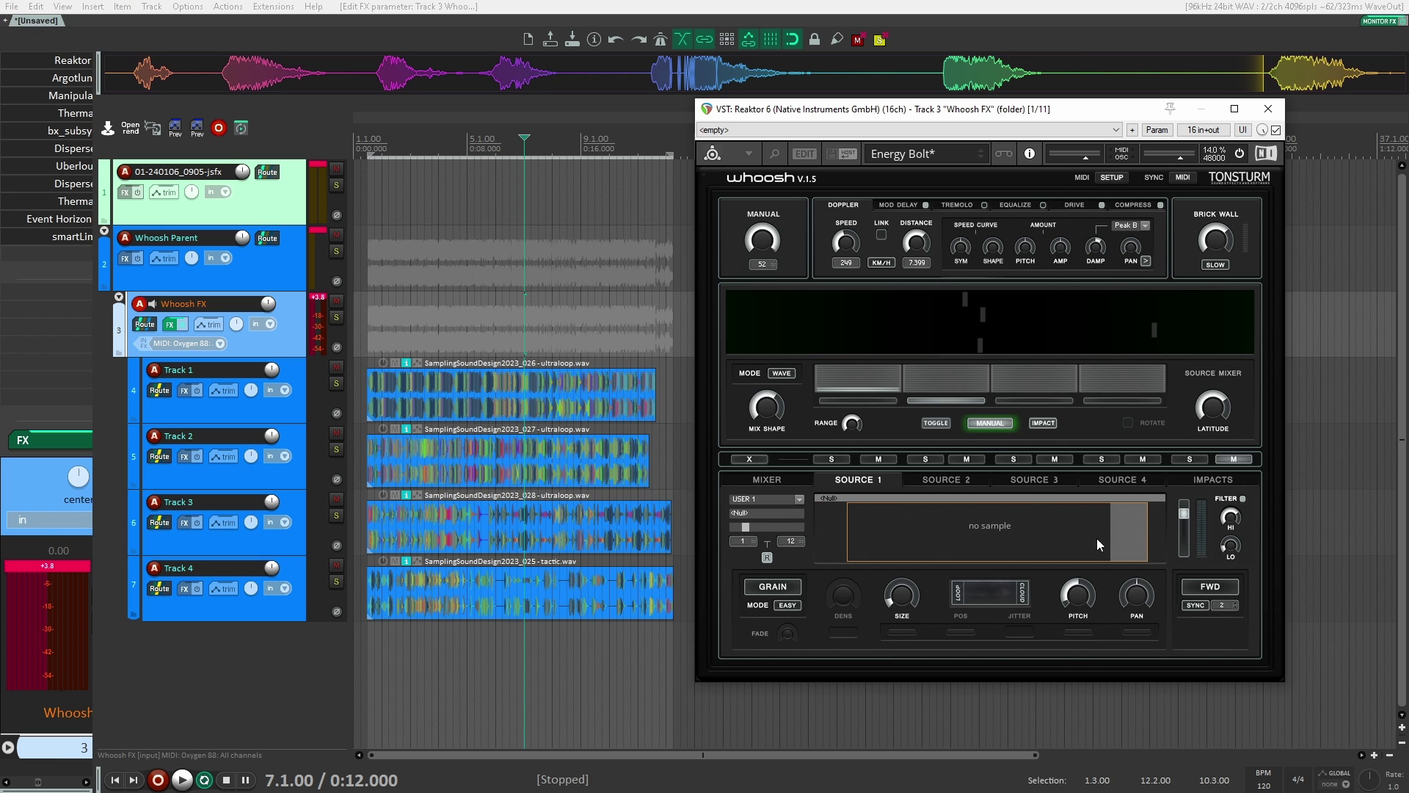
pyautogui.click(804, 482)
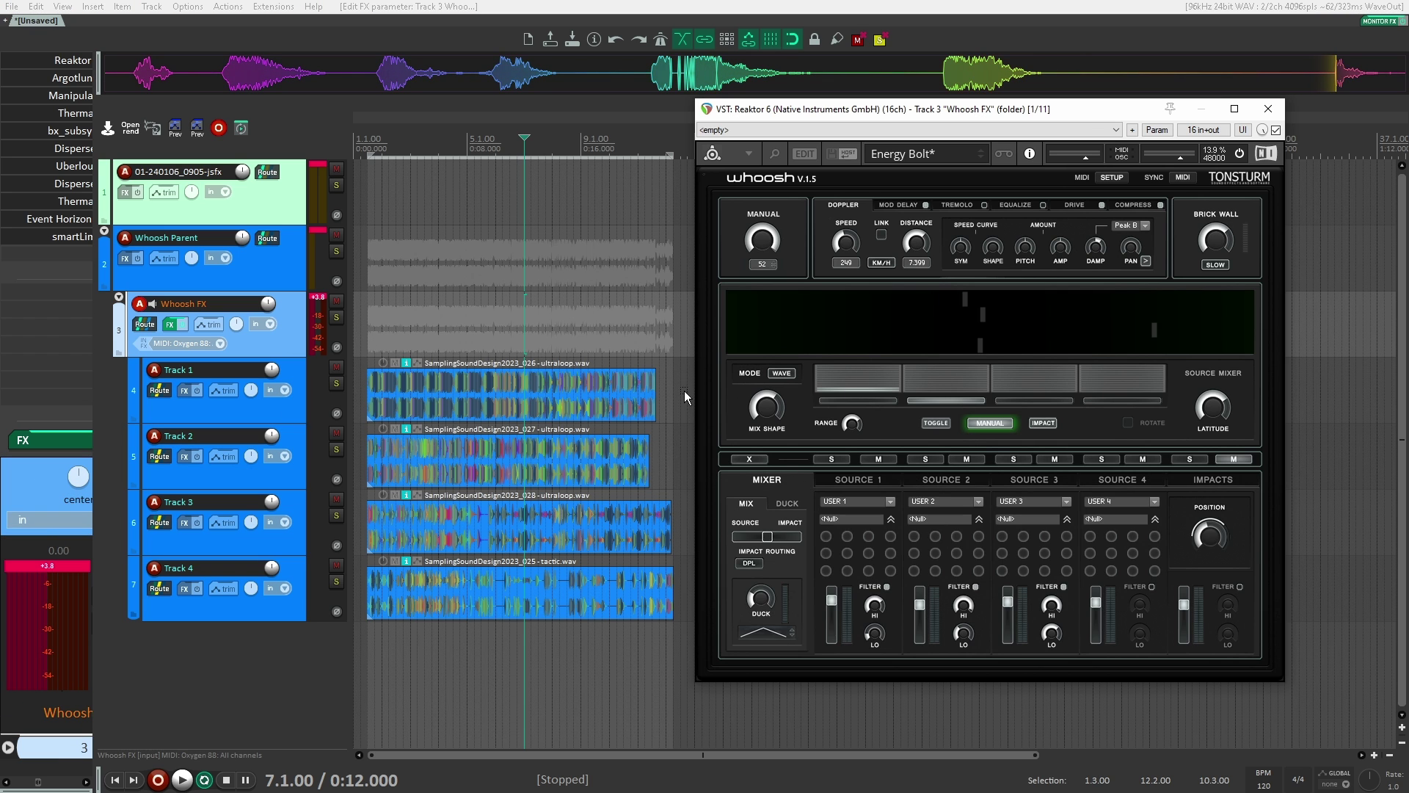
pyautogui.click(424, 329)
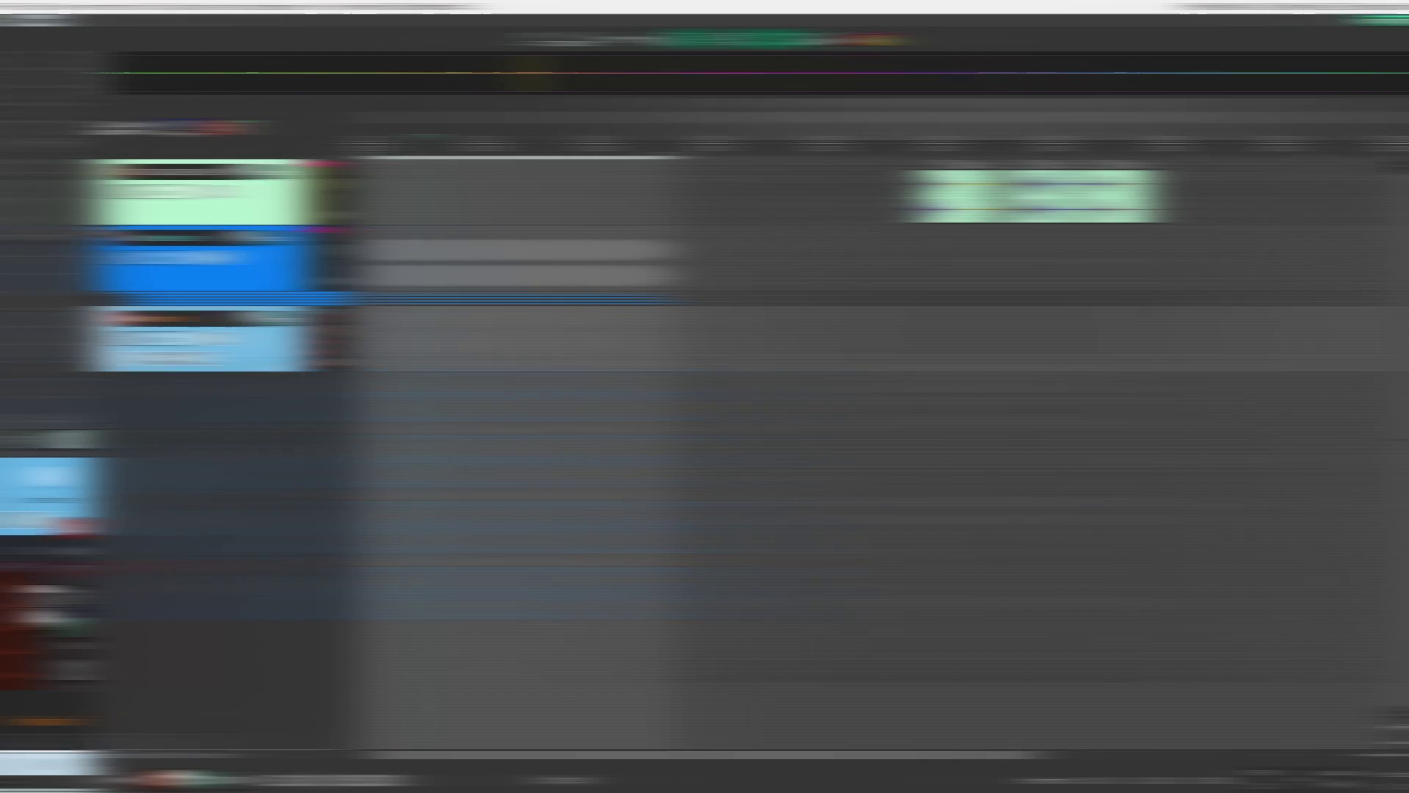
# Add the 16-channel Reaktor 6 VST effect to track 8 and dismiss the search for missing external samples.
pyautogui.click(65, 63)
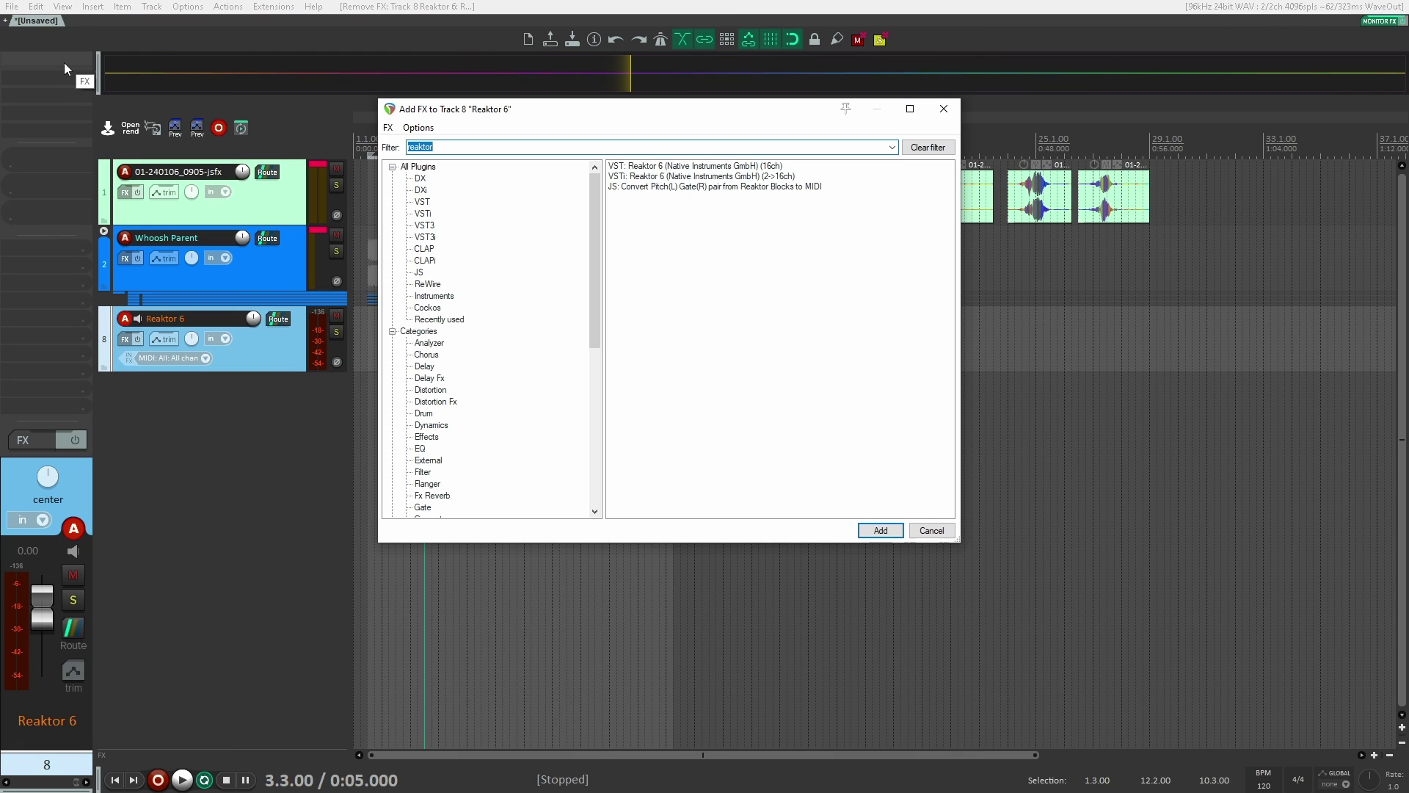
pyautogui.write('reakt')
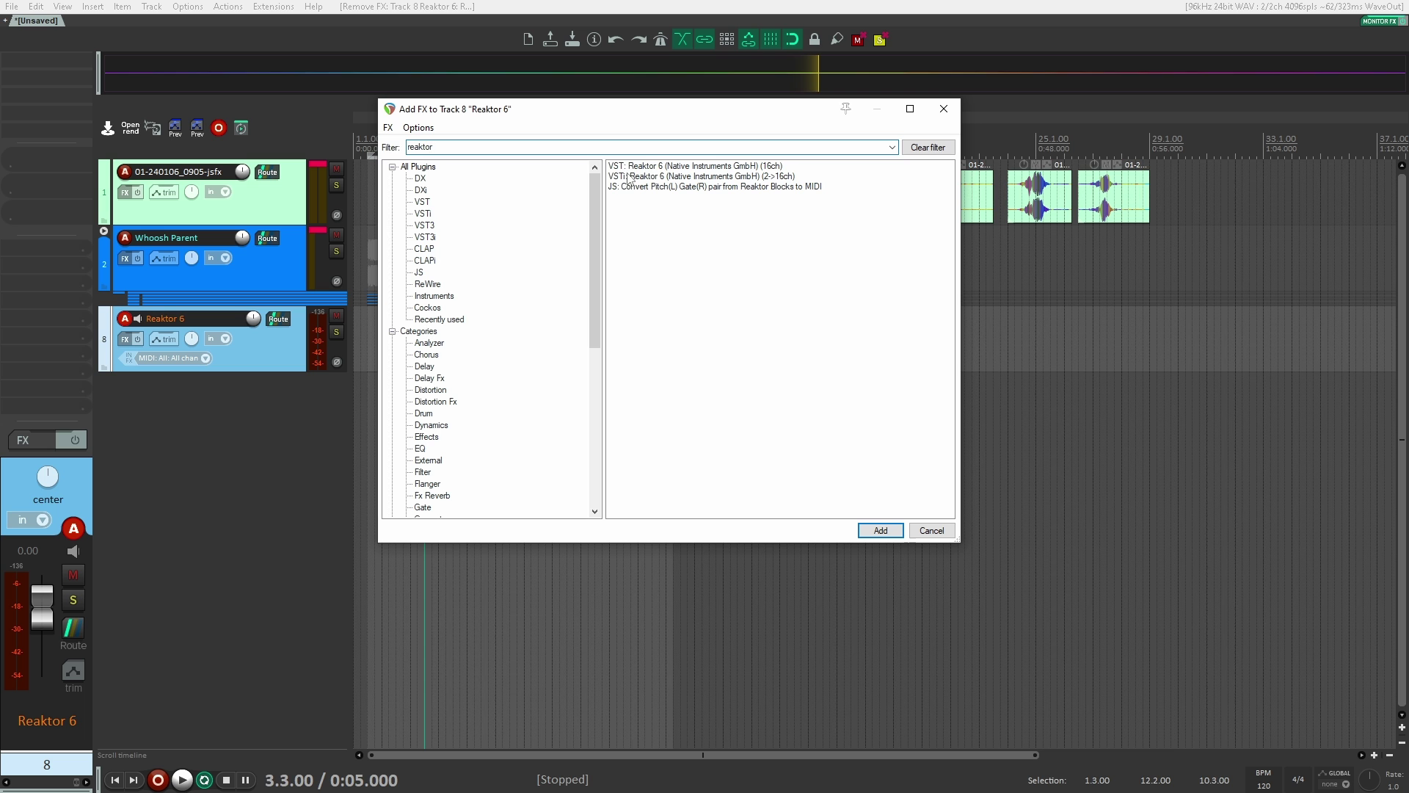
pyautogui.click(667, 166)
pyautogui.doubleClick(667, 166)
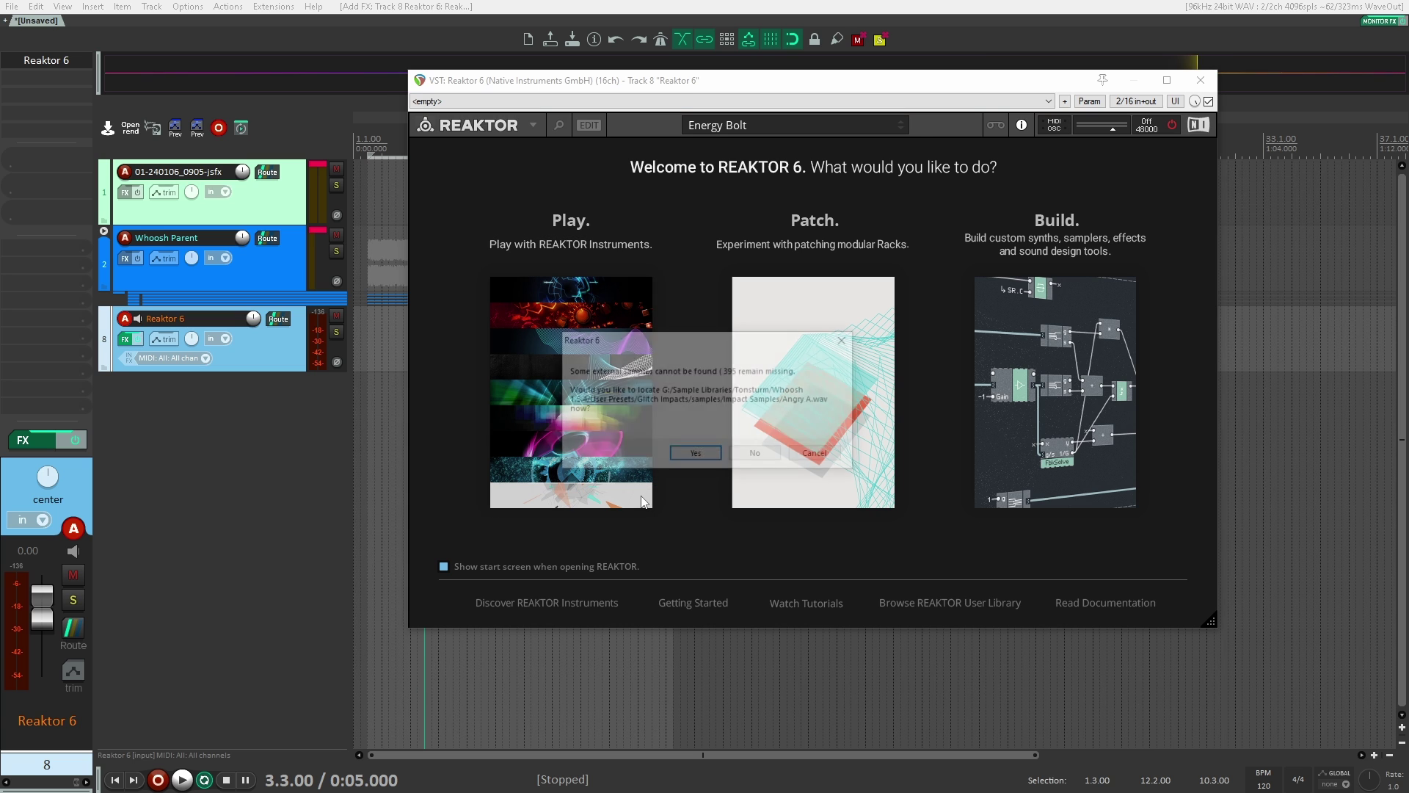
pyautogui.click(820, 454)
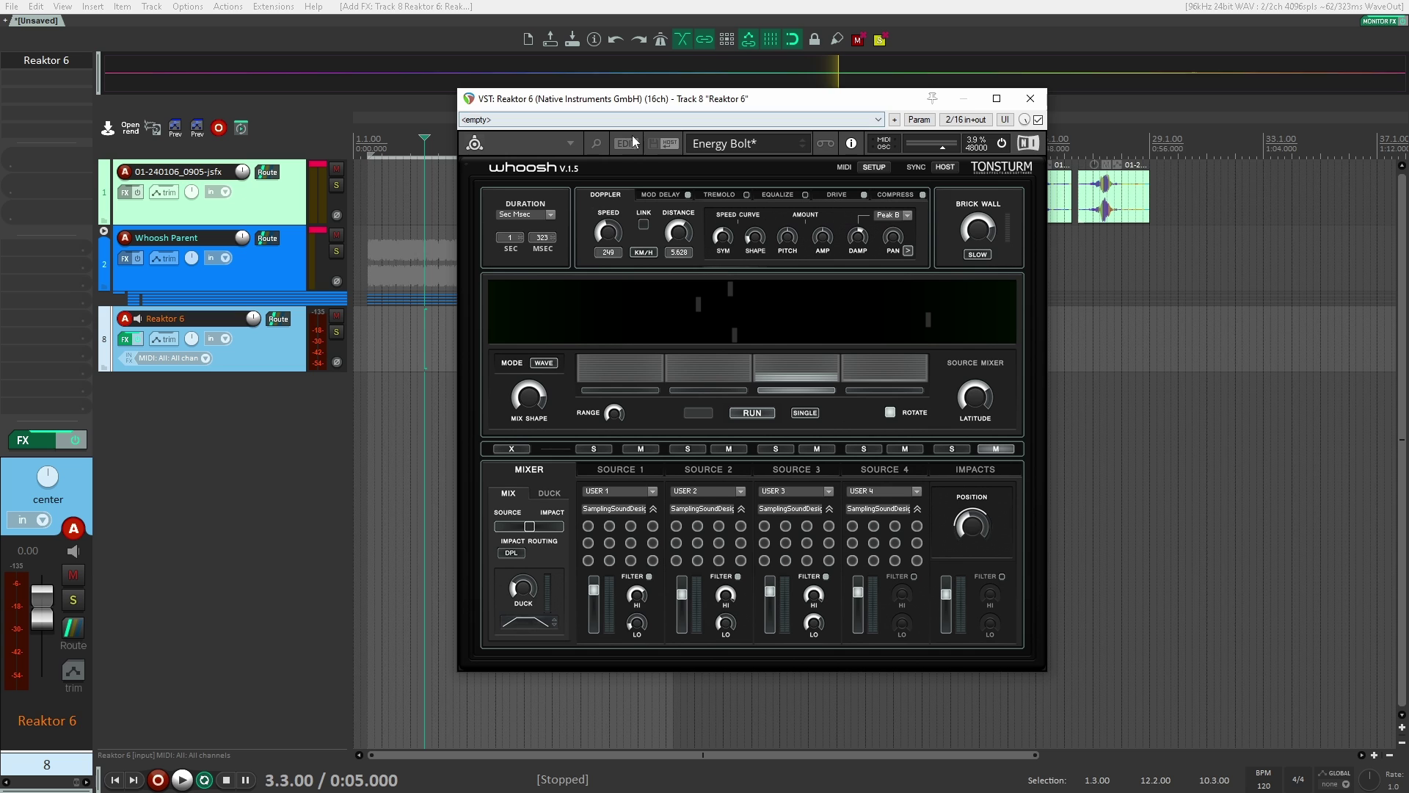
# Switch the Whoosh ensemble to edit mode and open the structure of the Source+Mix macro.
pyautogui.click(625, 144)
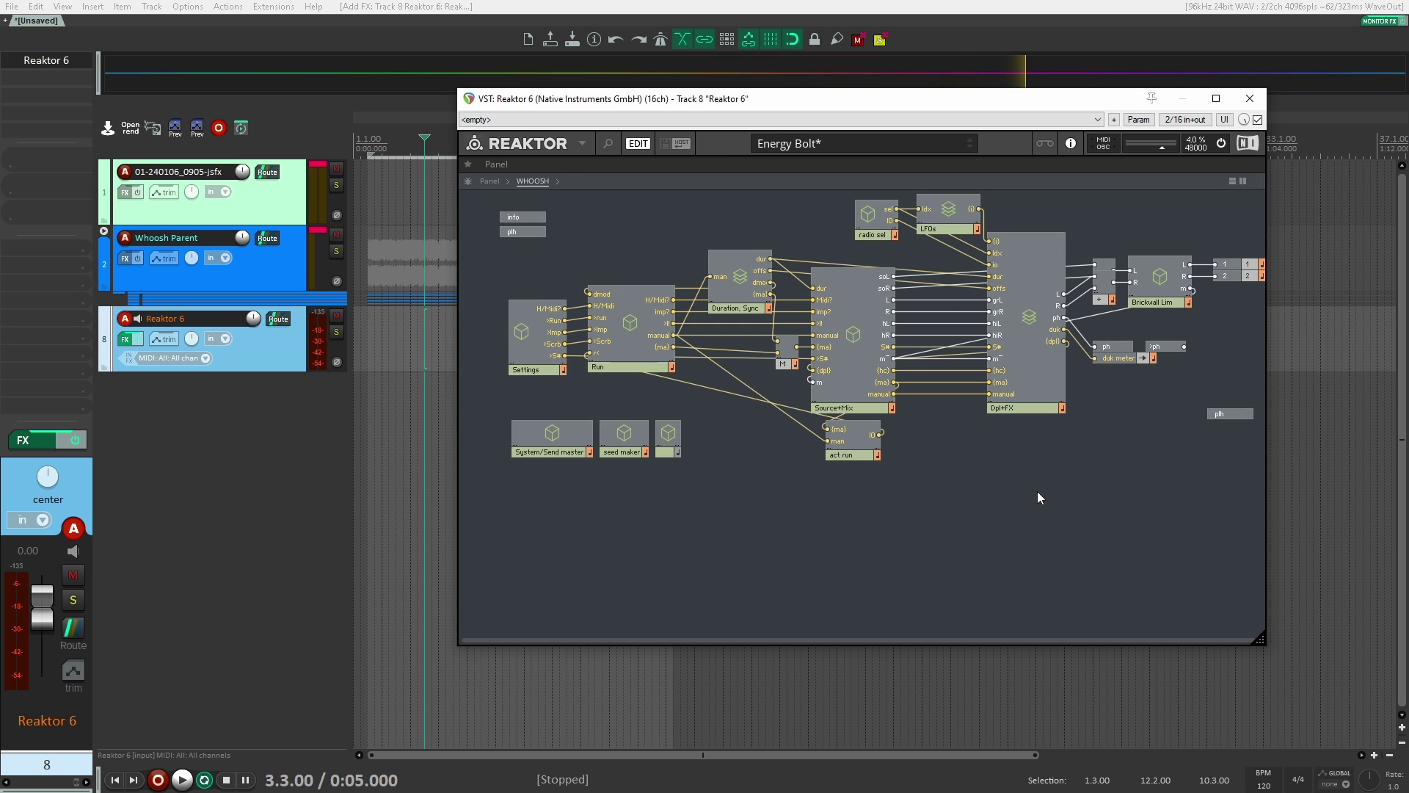
pyautogui.rightClick(867, 299)
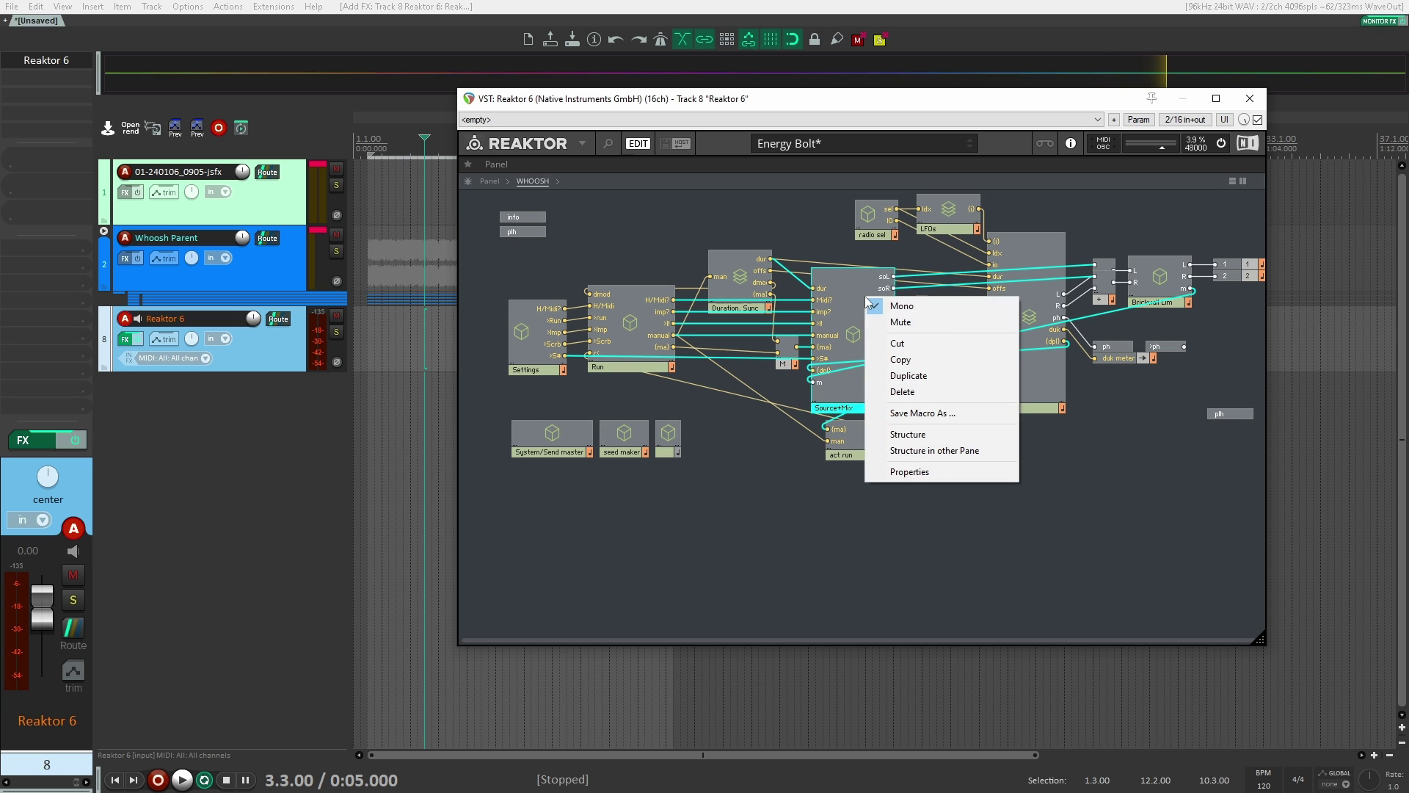
pyautogui.click(944, 433)
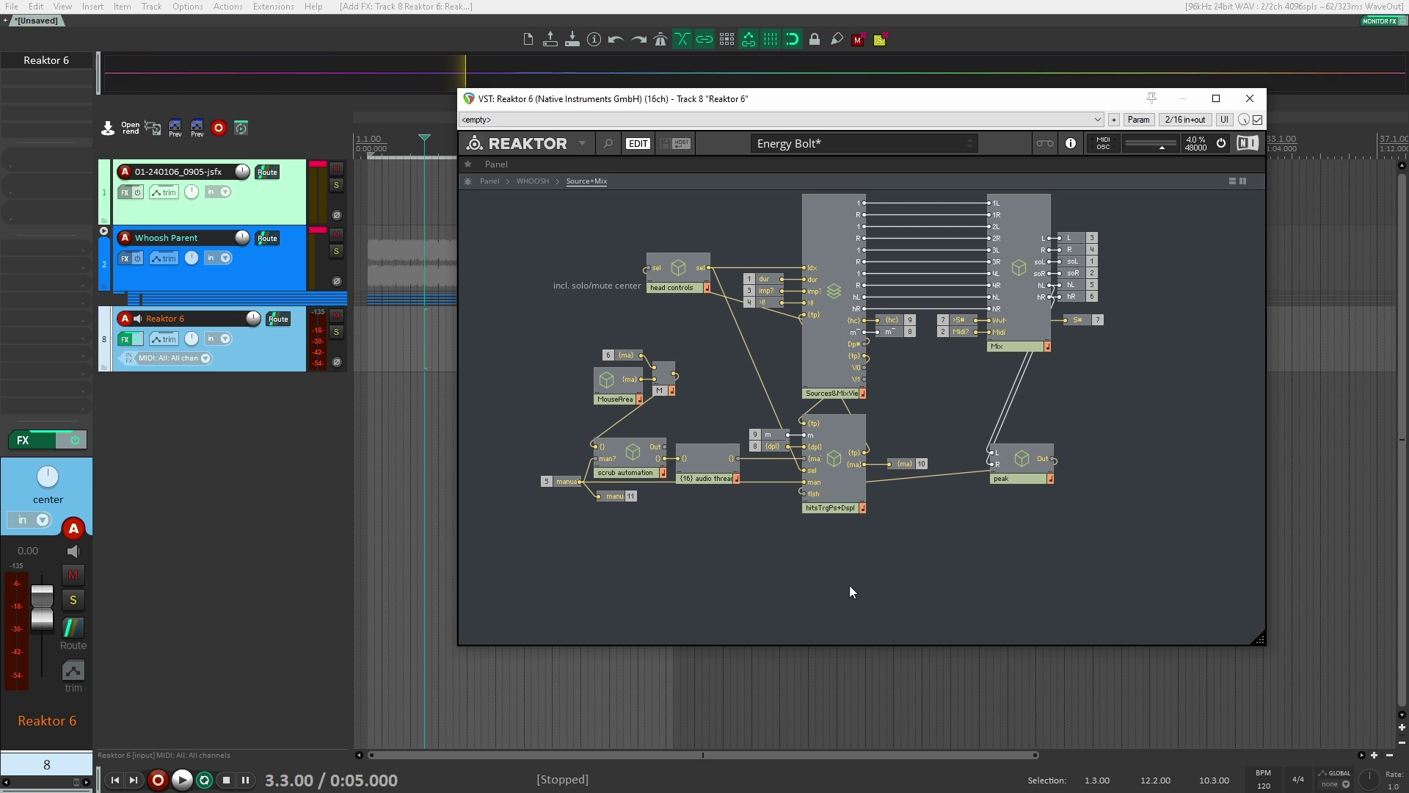
# Add a built-in In Port terminal to an empty area of the Source+Mix structure.
pyautogui.rightClick(927, 517)
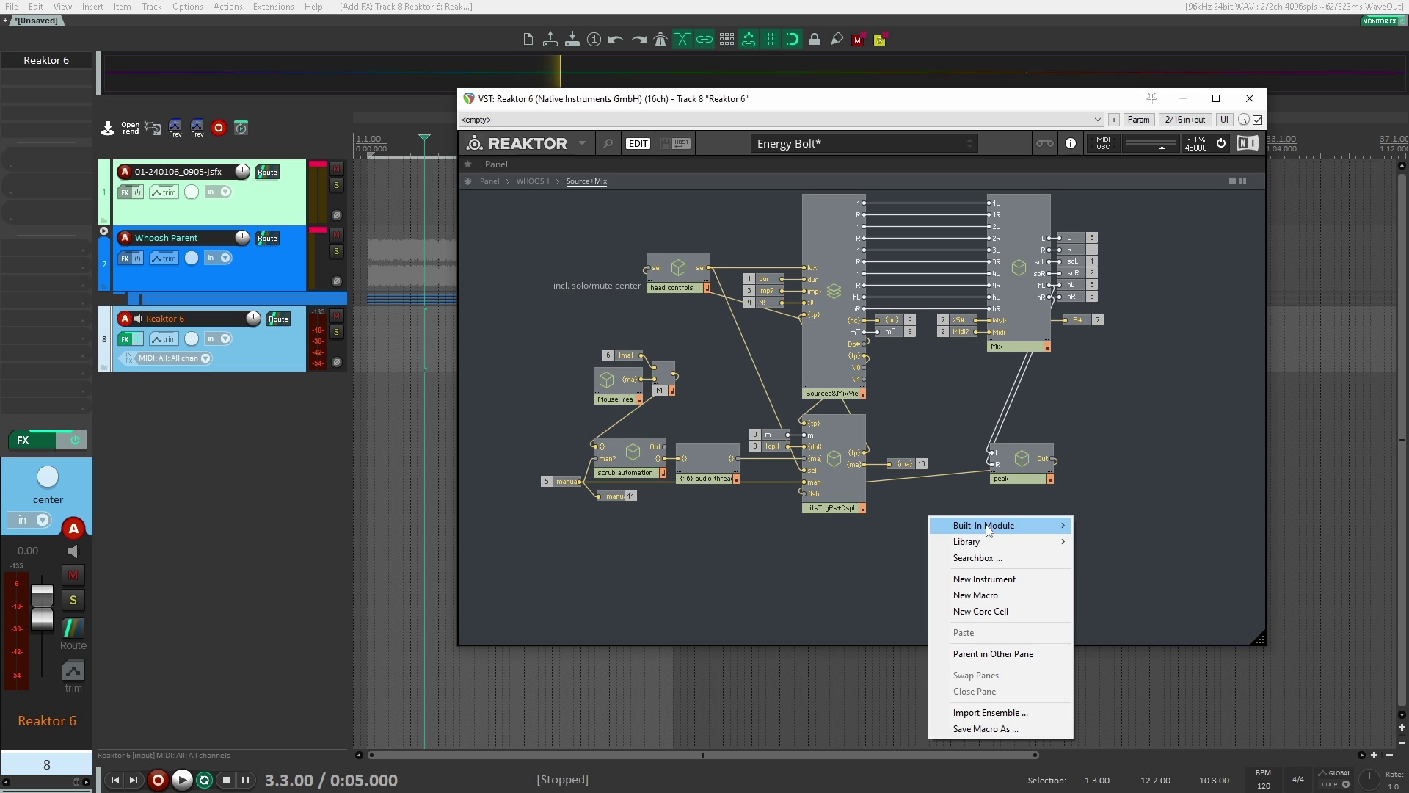
pyautogui.moveTo(987, 529)
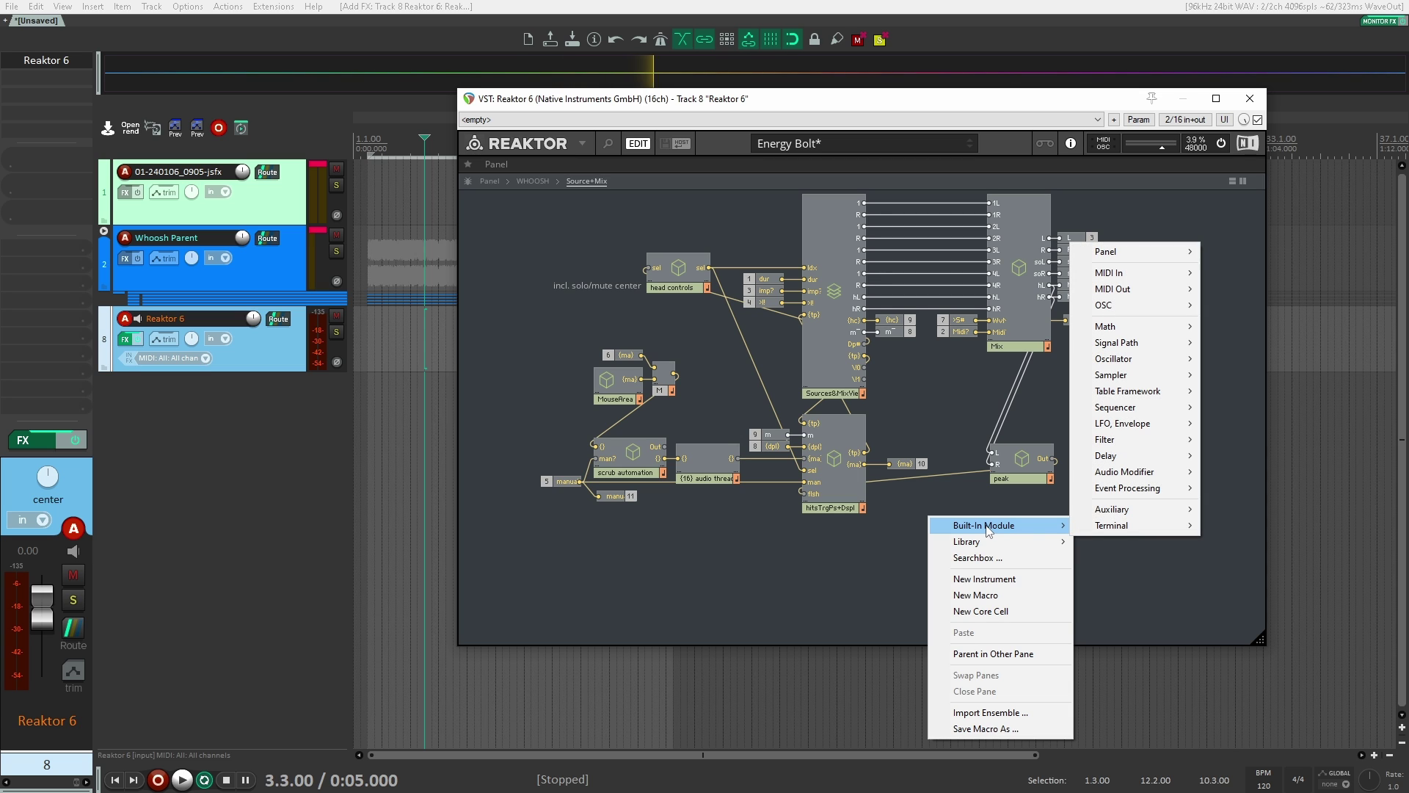
pyautogui.moveTo(1125, 522)
pyautogui.click(1233, 526)
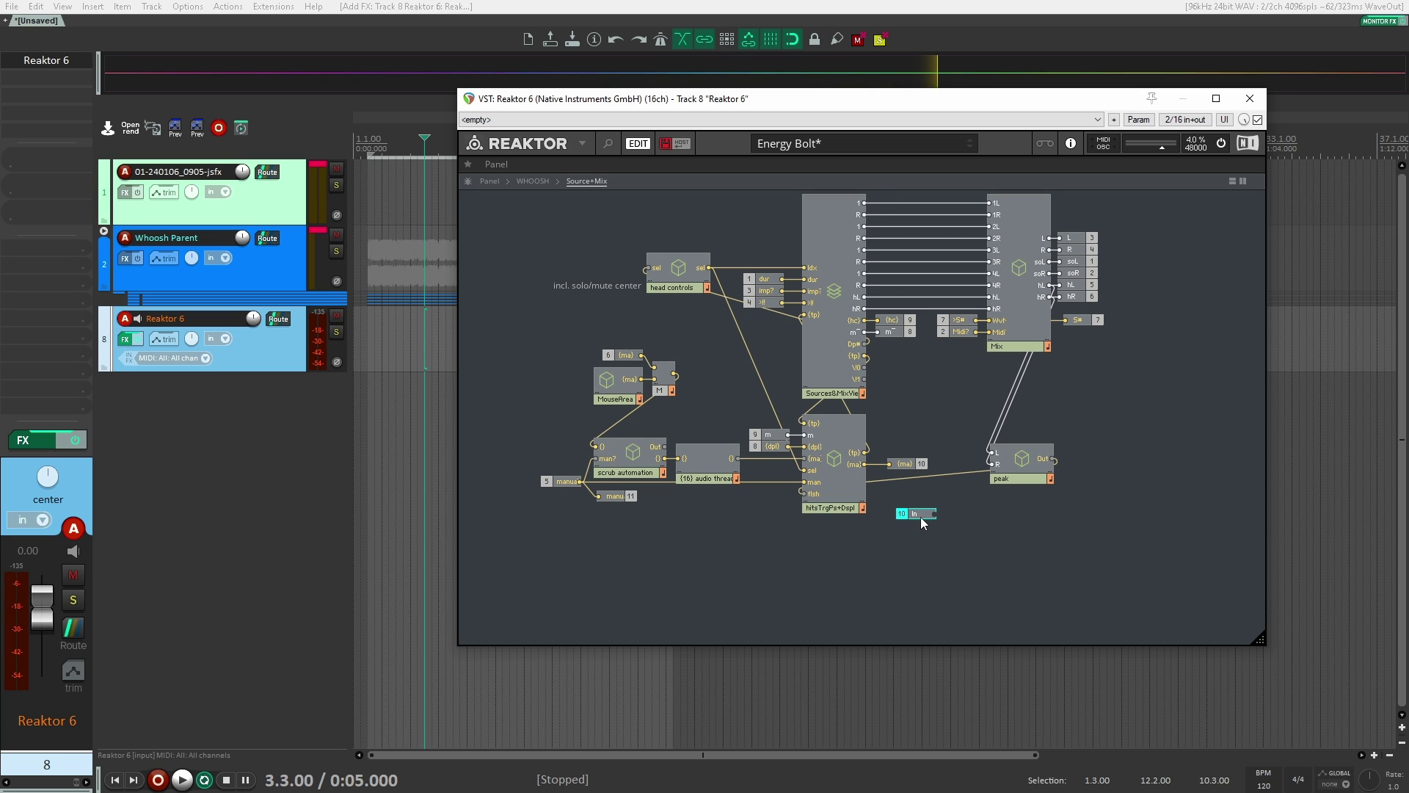
# Duplicate the new In Port until the Source+Mix macro has a column of eight unconnected In Ports.
pyautogui.rightClick(920, 516)
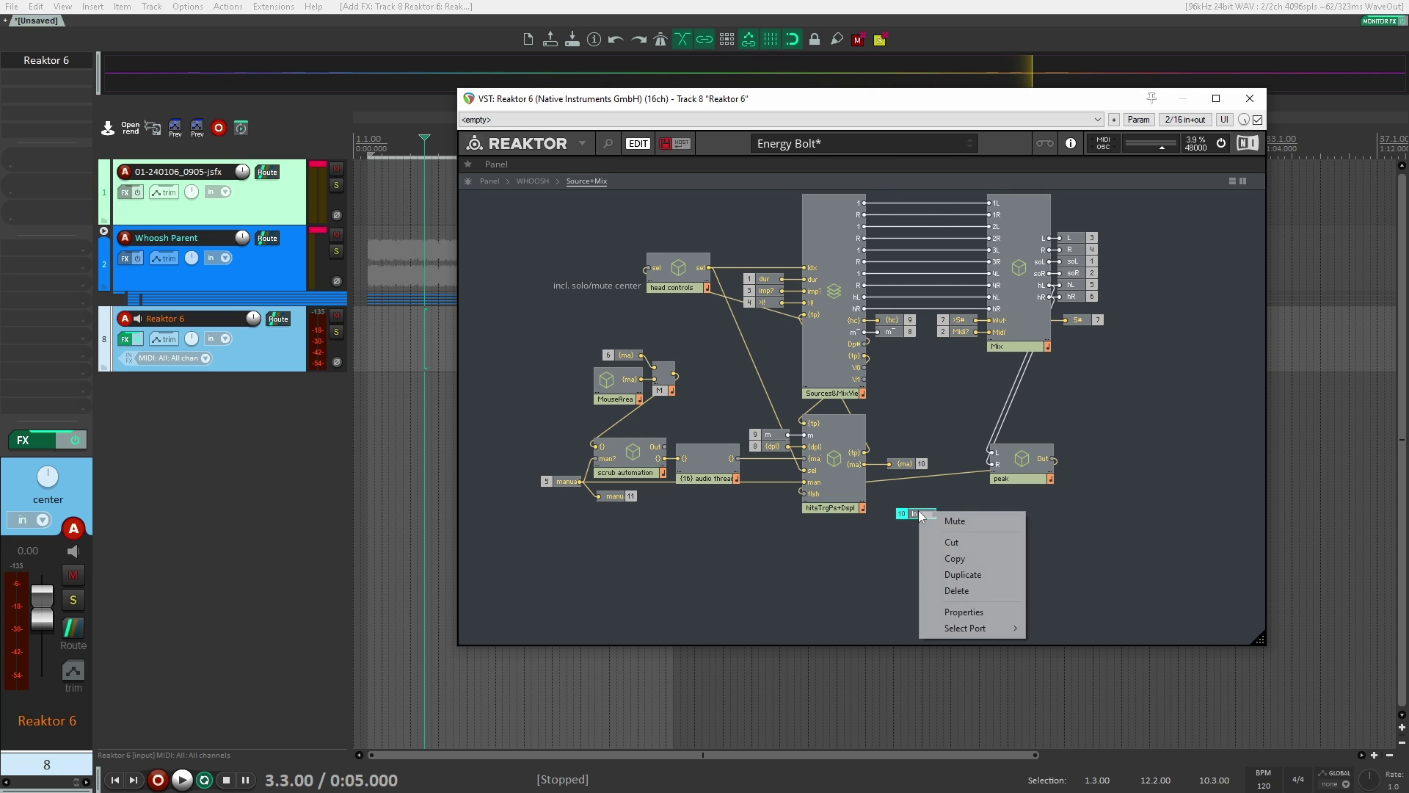
pyautogui.click(962, 574)
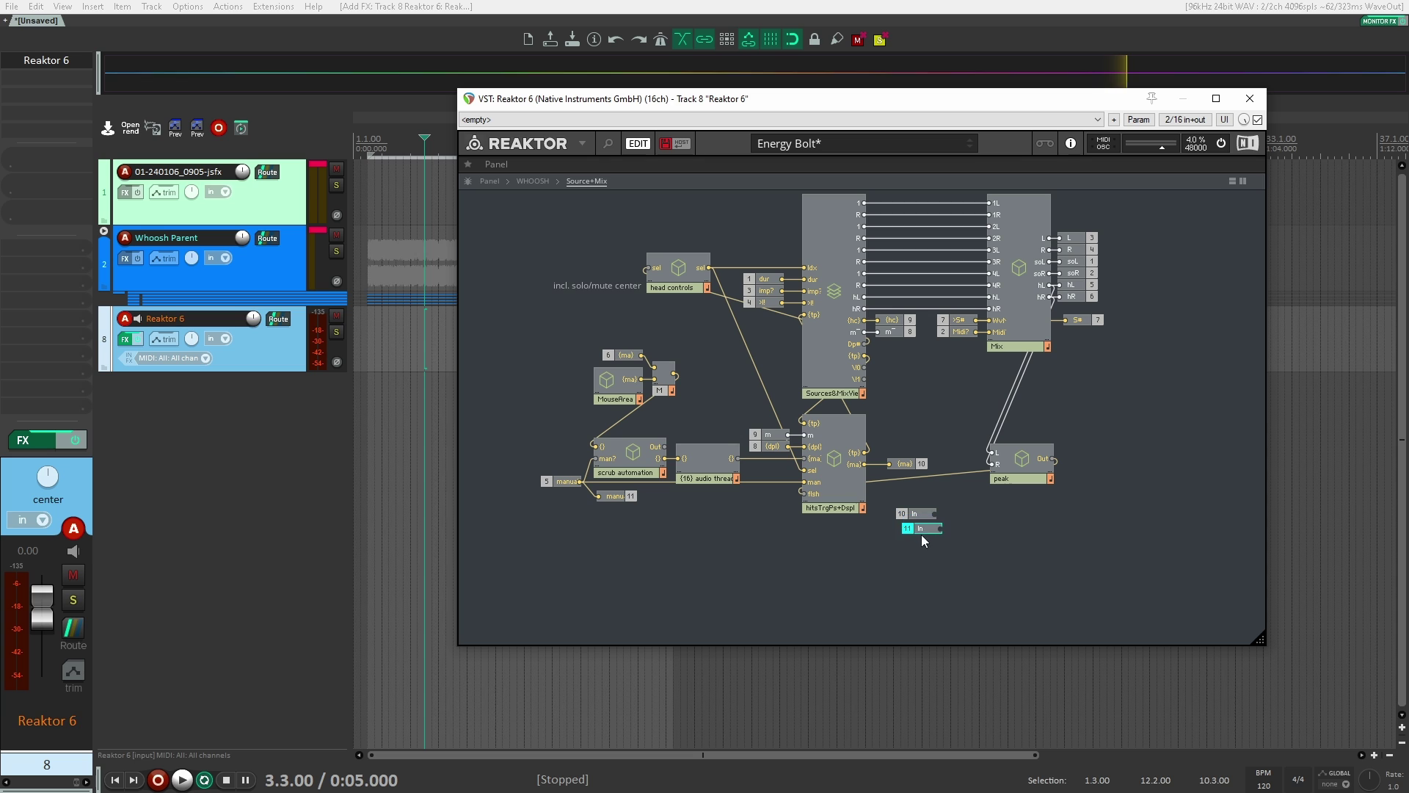
pyautogui.rightClick(919, 530)
pyautogui.click(961, 591)
pyautogui.rightClick(914, 547)
pyautogui.click(961, 608)
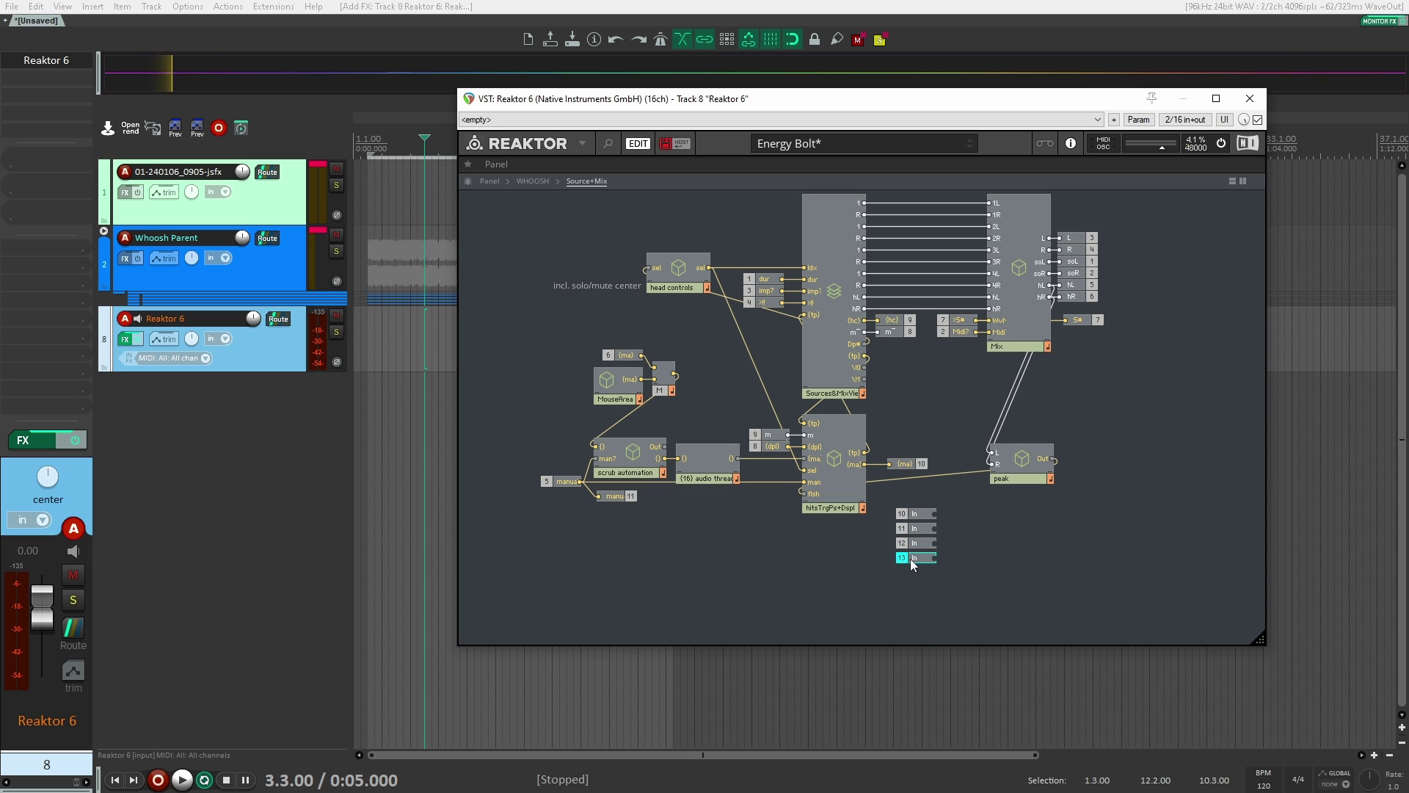
pyautogui.rightClick(910, 559)
pyautogui.click(959, 620)
pyautogui.rightClick(912, 574)
pyautogui.click(959, 637)
pyautogui.rightClick(914, 608)
pyautogui.click(956, 667)
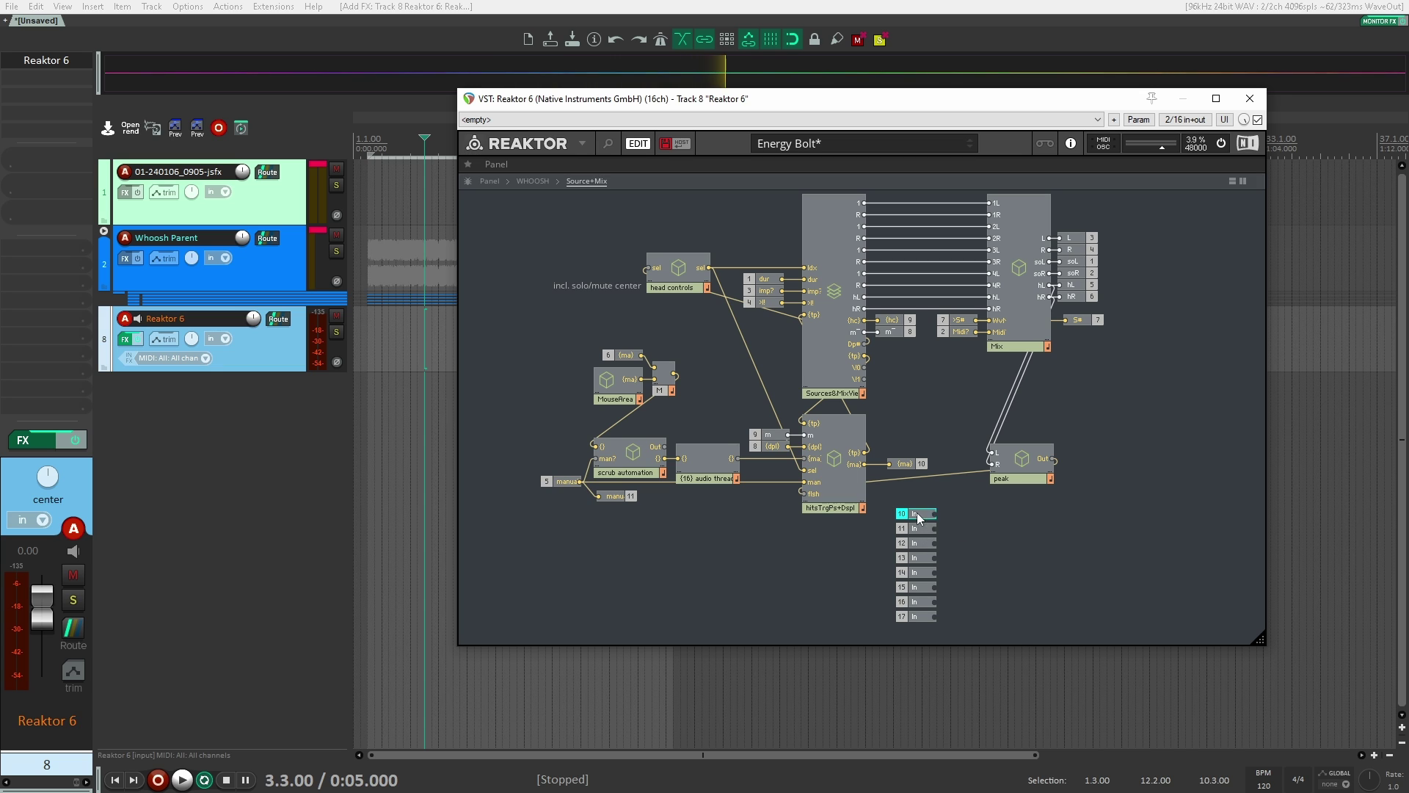
# Assign the eight new In Ports to port numbers 1 through 8 in order from the top of the column.
pyautogui.rightClick(918, 514)
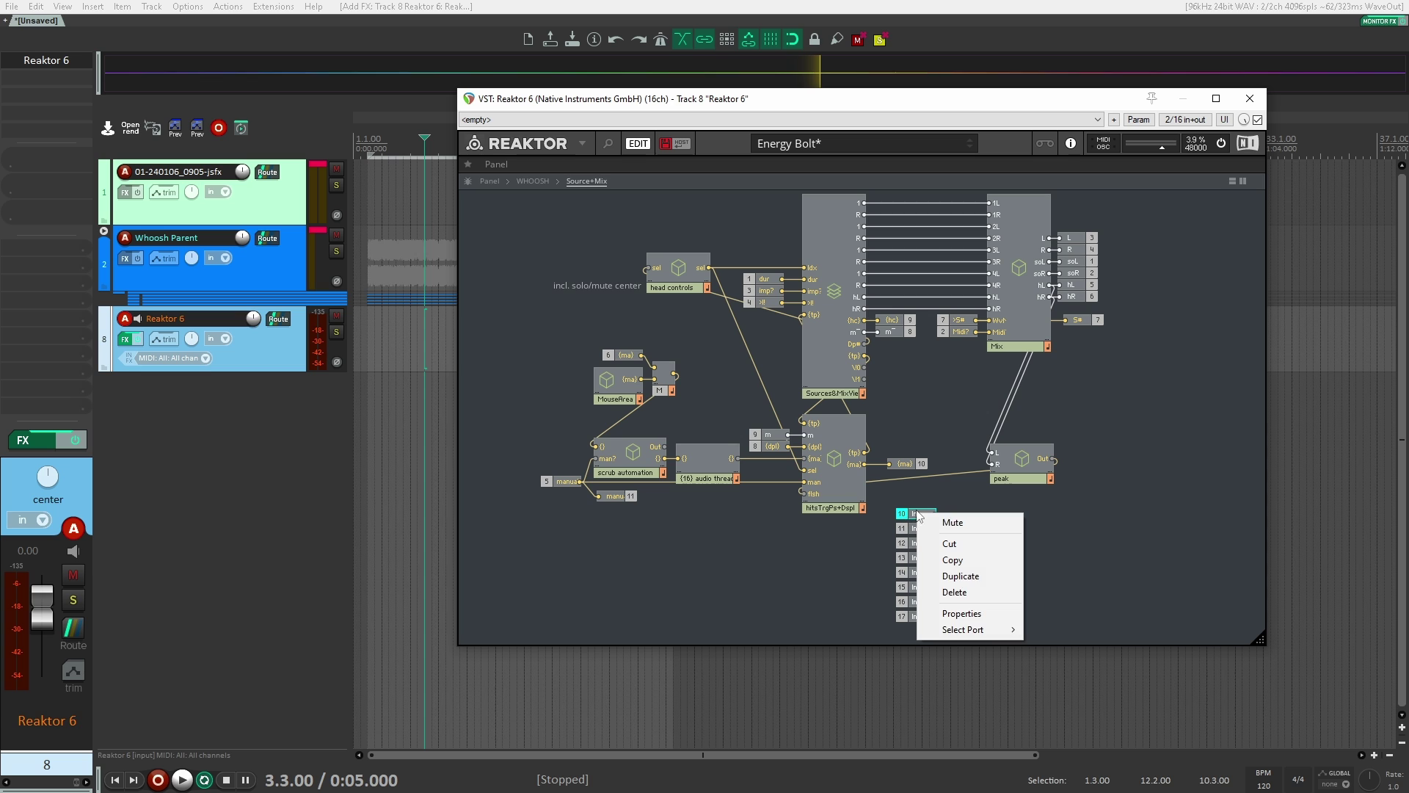
pyautogui.moveTo(987, 632)
pyautogui.click(1063, 371)
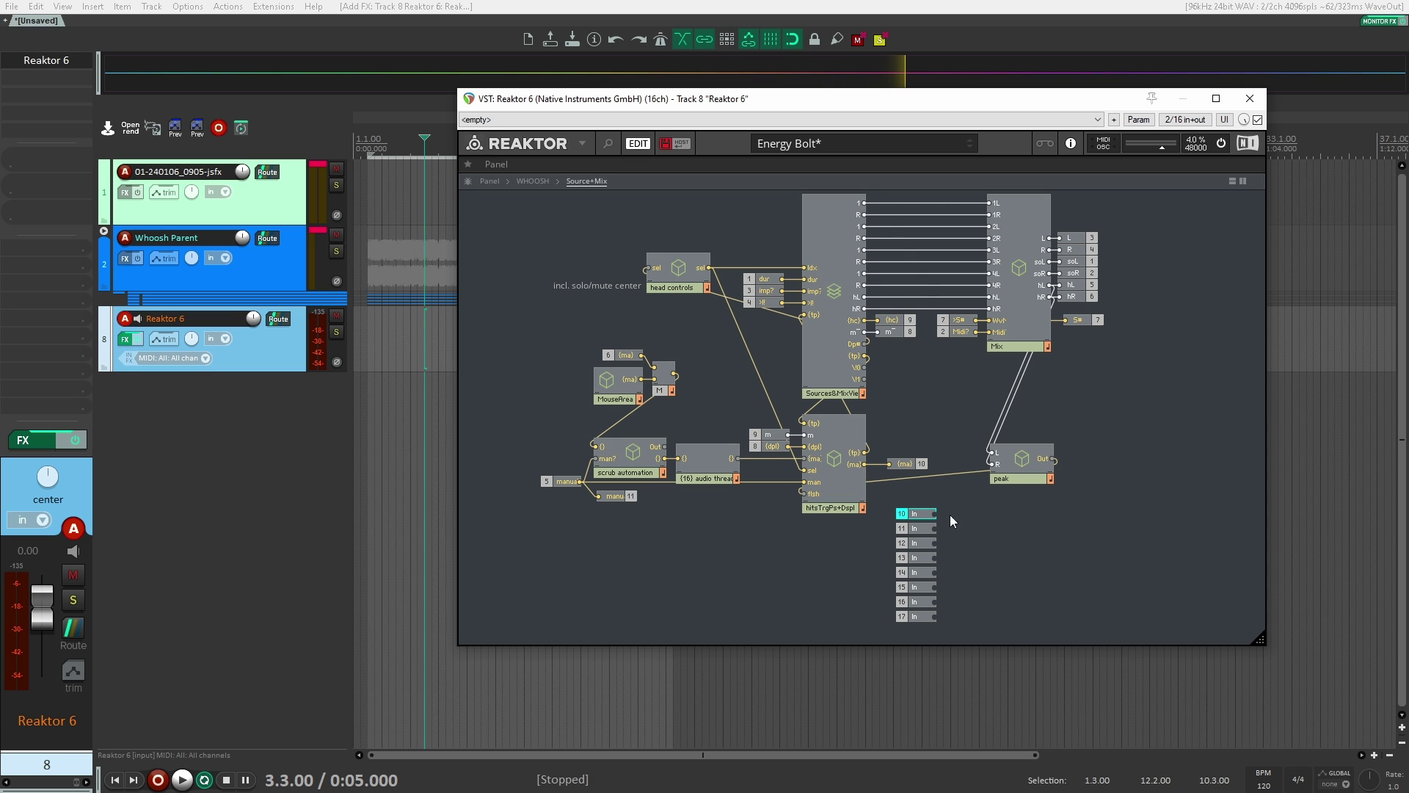
pyautogui.rightClick(916, 526)
pyautogui.click(1063, 402)
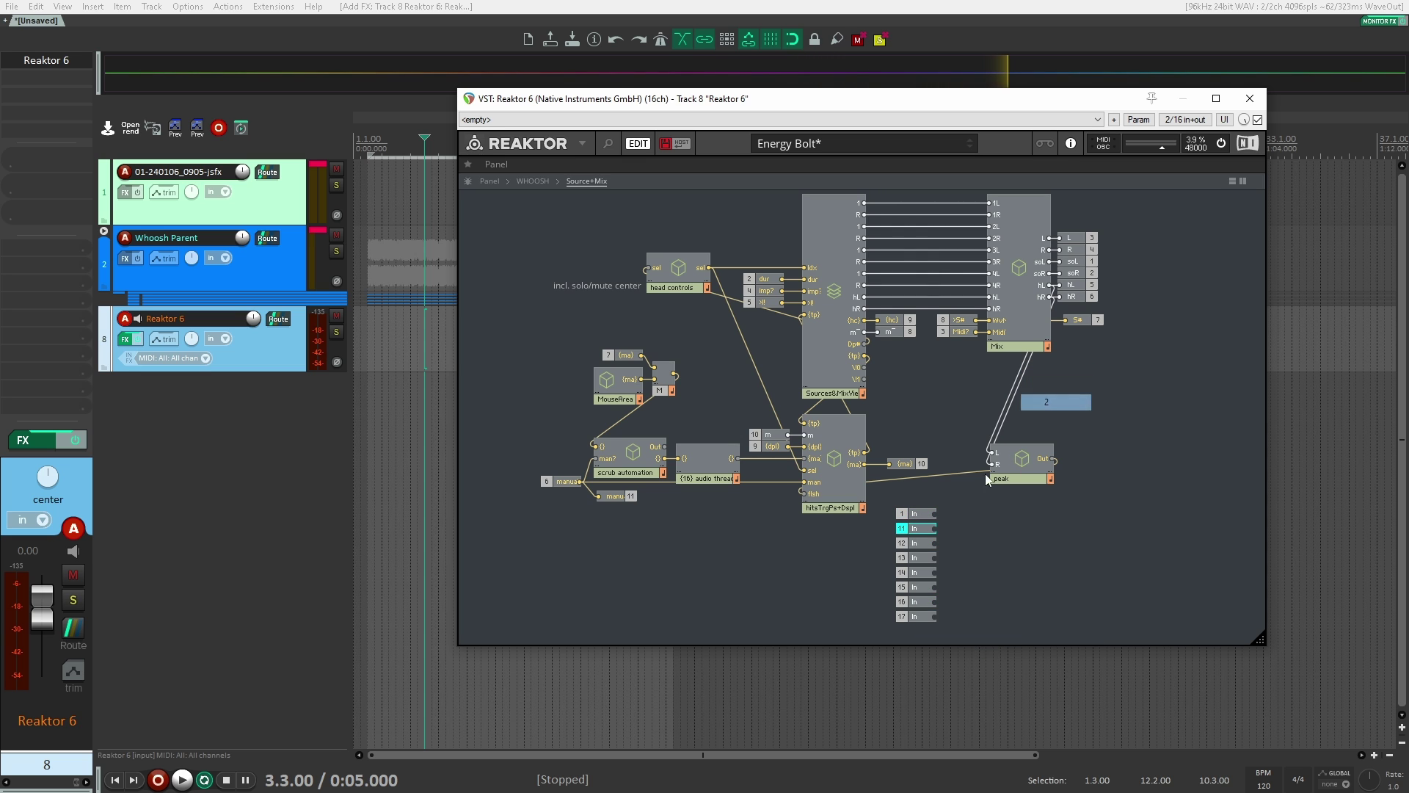
pyautogui.rightClick(913, 541)
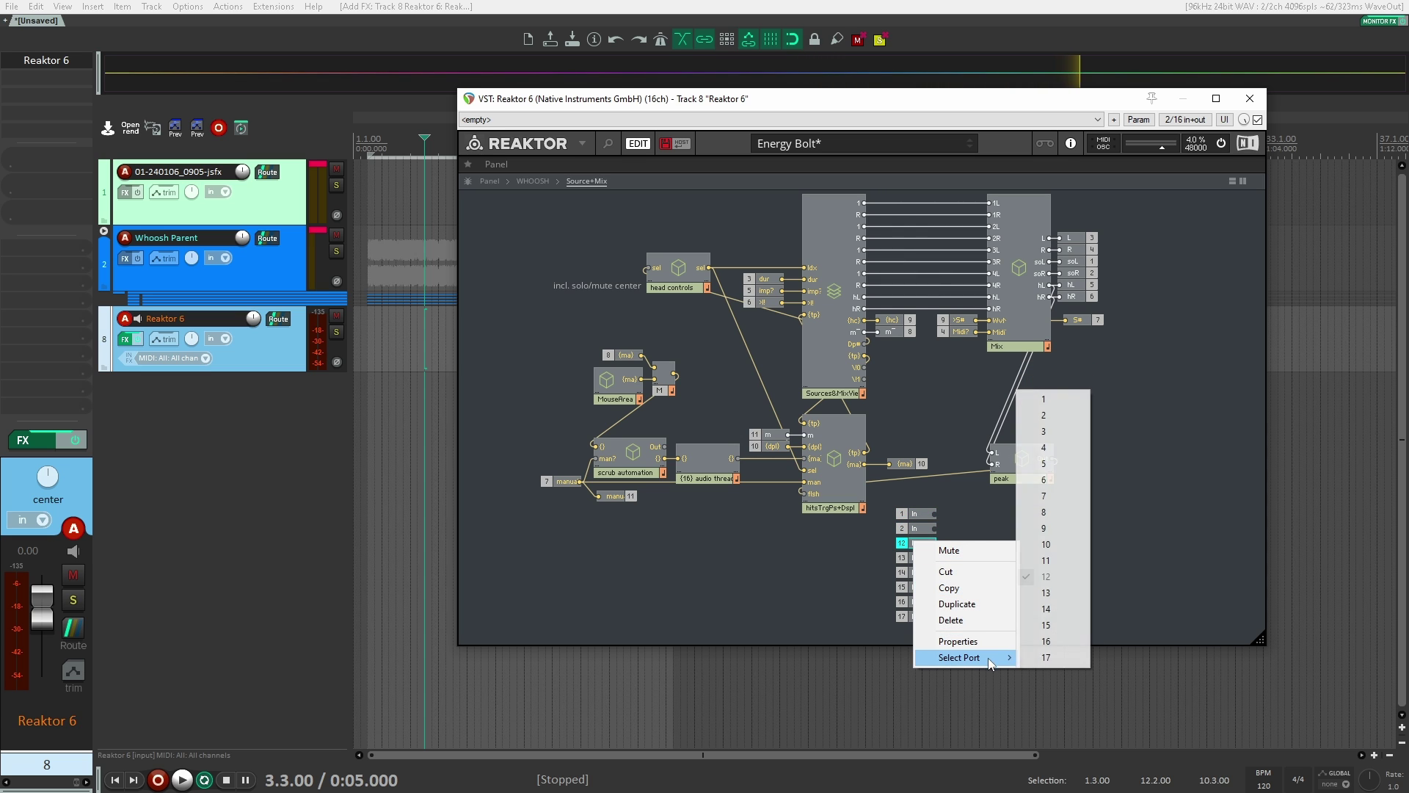
pyautogui.click(1053, 431)
pyautogui.rightClick(918, 557)
pyautogui.click(1054, 466)
pyautogui.rightClick(918, 572)
pyautogui.click(1054, 495)
pyautogui.rightClick(919, 587)
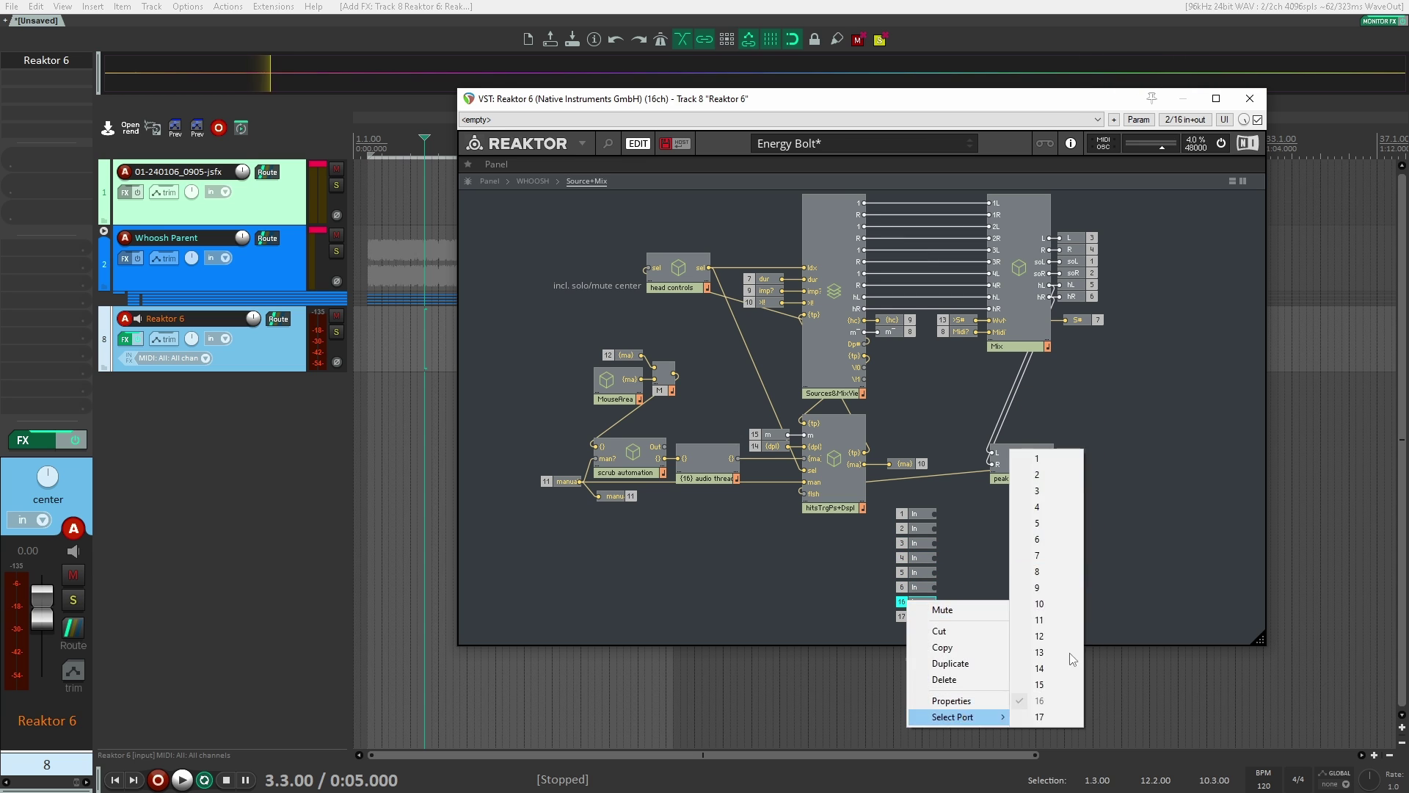
pyautogui.click(1043, 526)
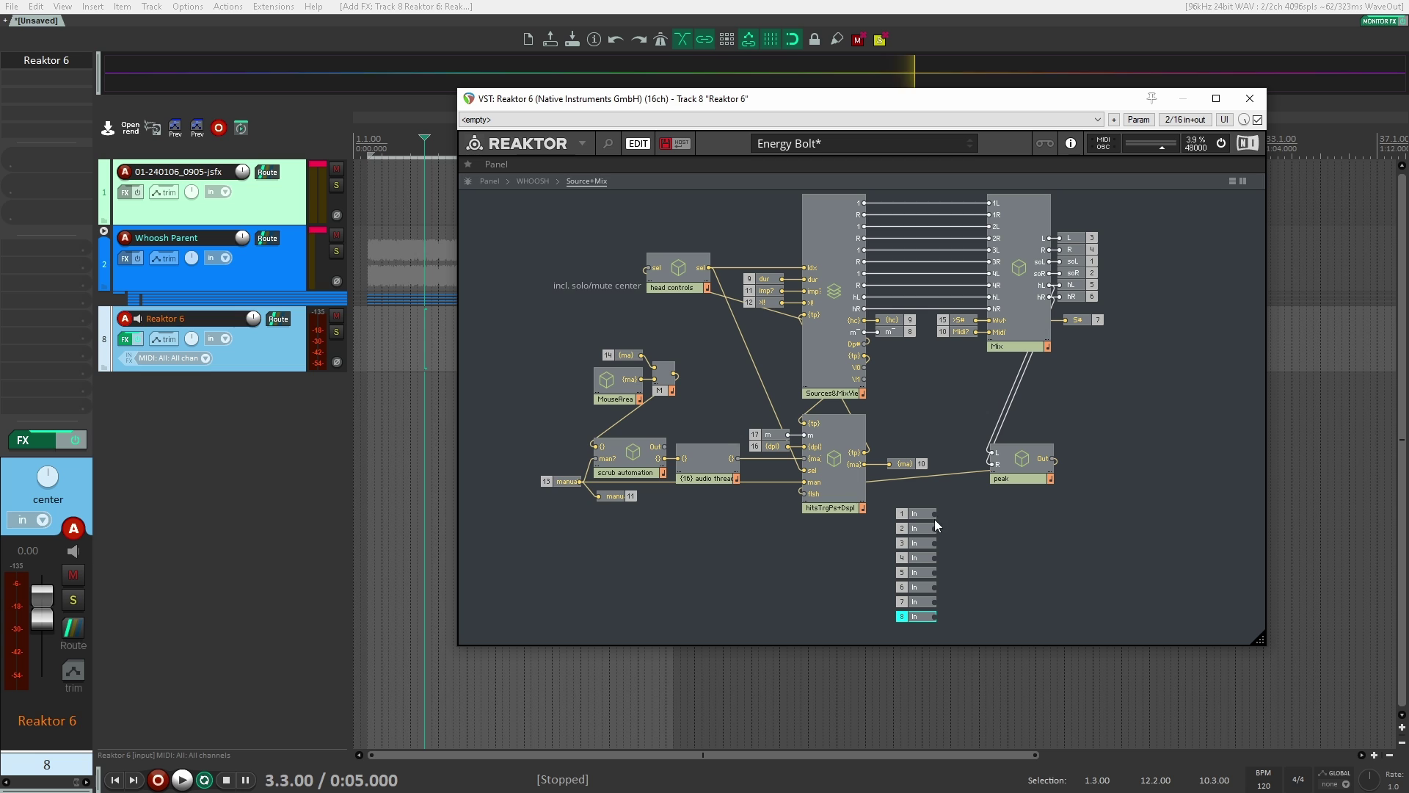
# Wire In Ports 1 through 8 in order to the first eight audio inputs of the Mix macro, replacing the source connections.
pyautogui.moveTo(933, 513); pyautogui.dragTo(992, 202)
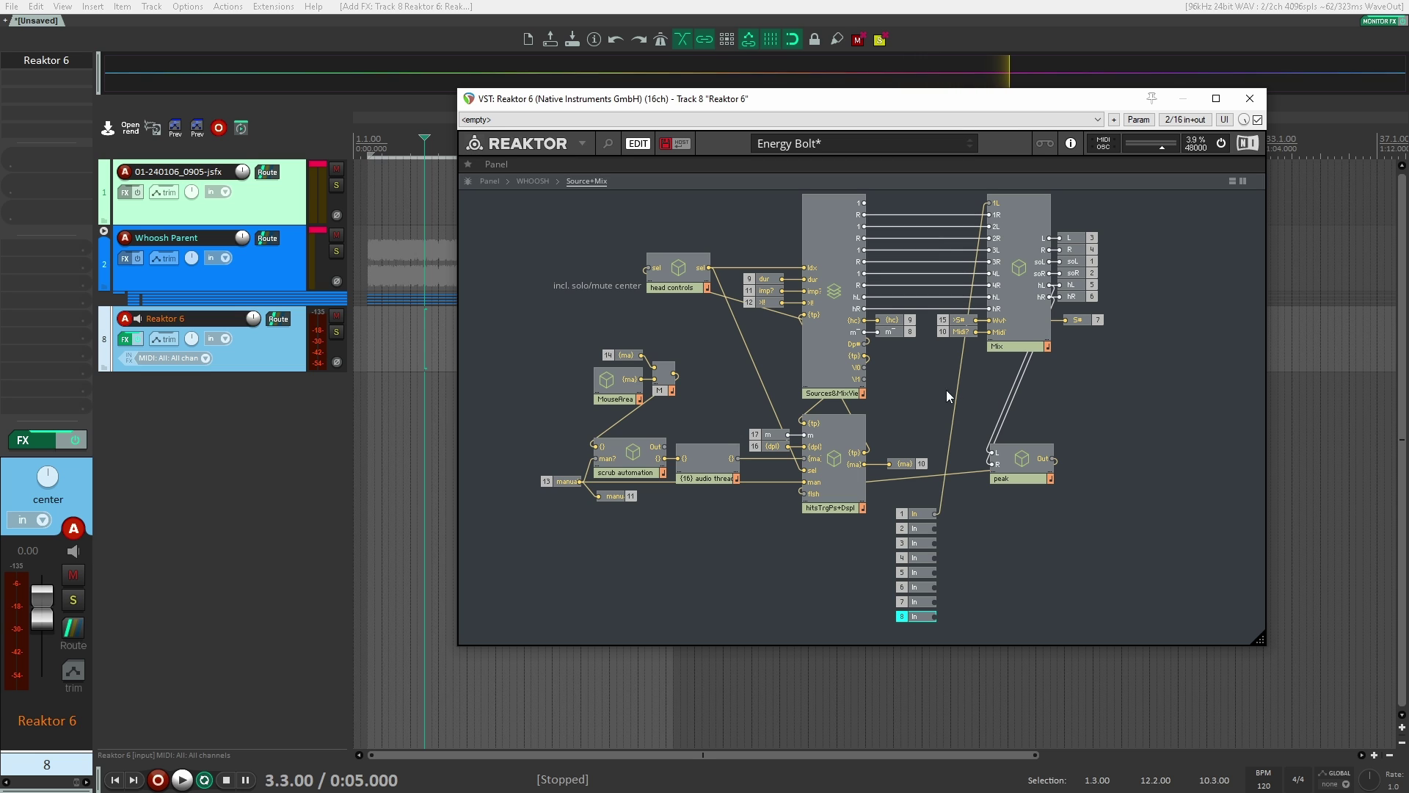
pyautogui.moveTo(935, 528); pyautogui.dragTo(996, 218)
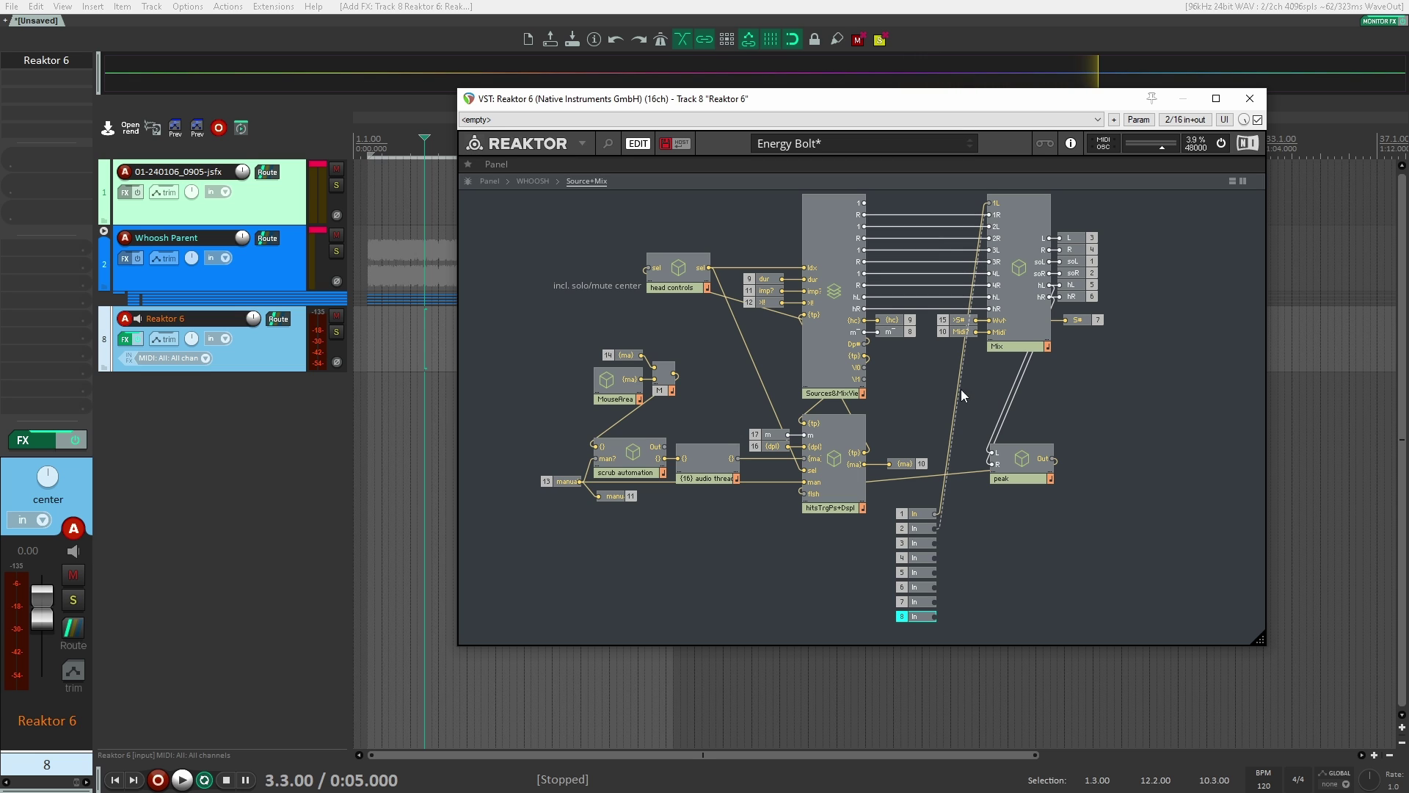
pyautogui.moveTo(935, 540); pyautogui.dragTo(992, 234)
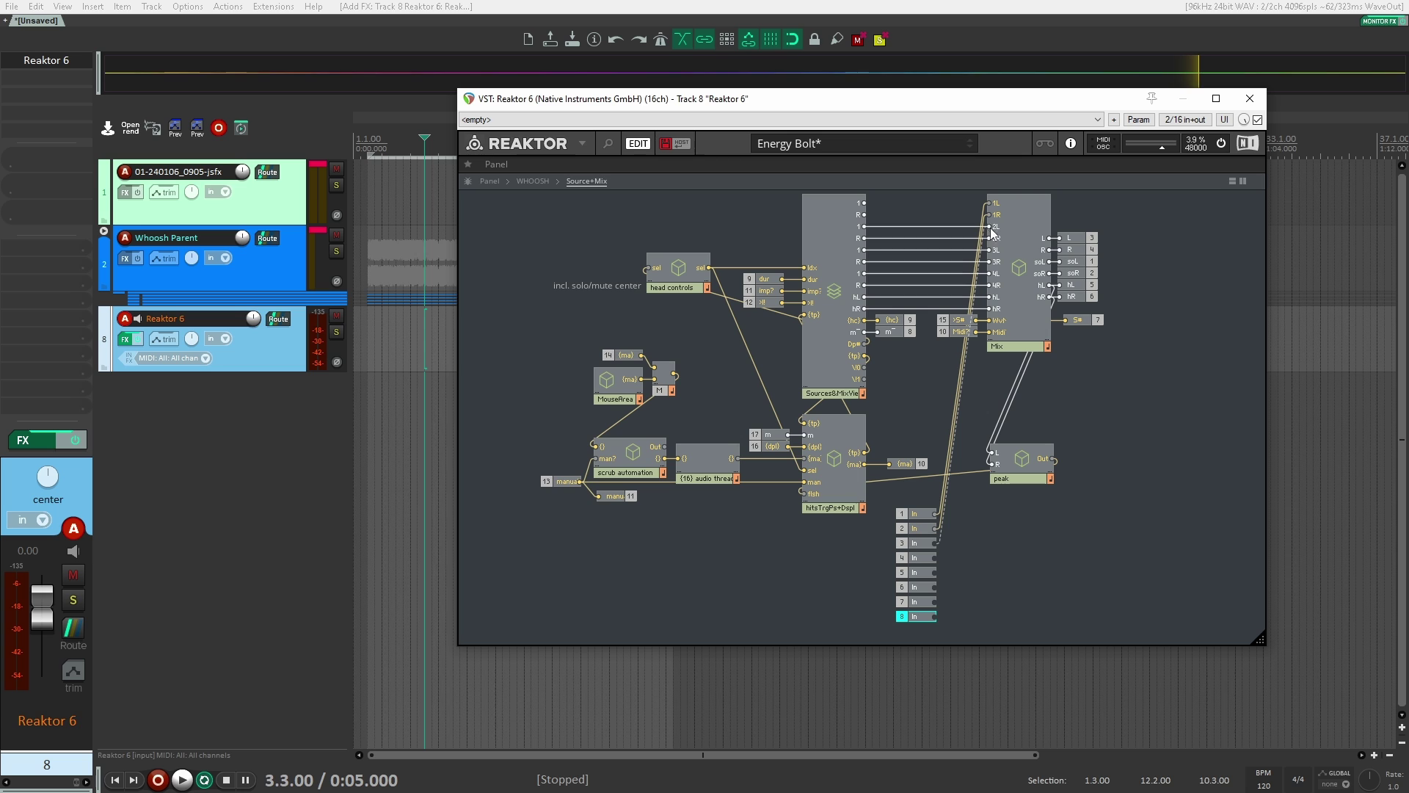
pyautogui.moveTo(934, 557); pyautogui.dragTo(990, 250)
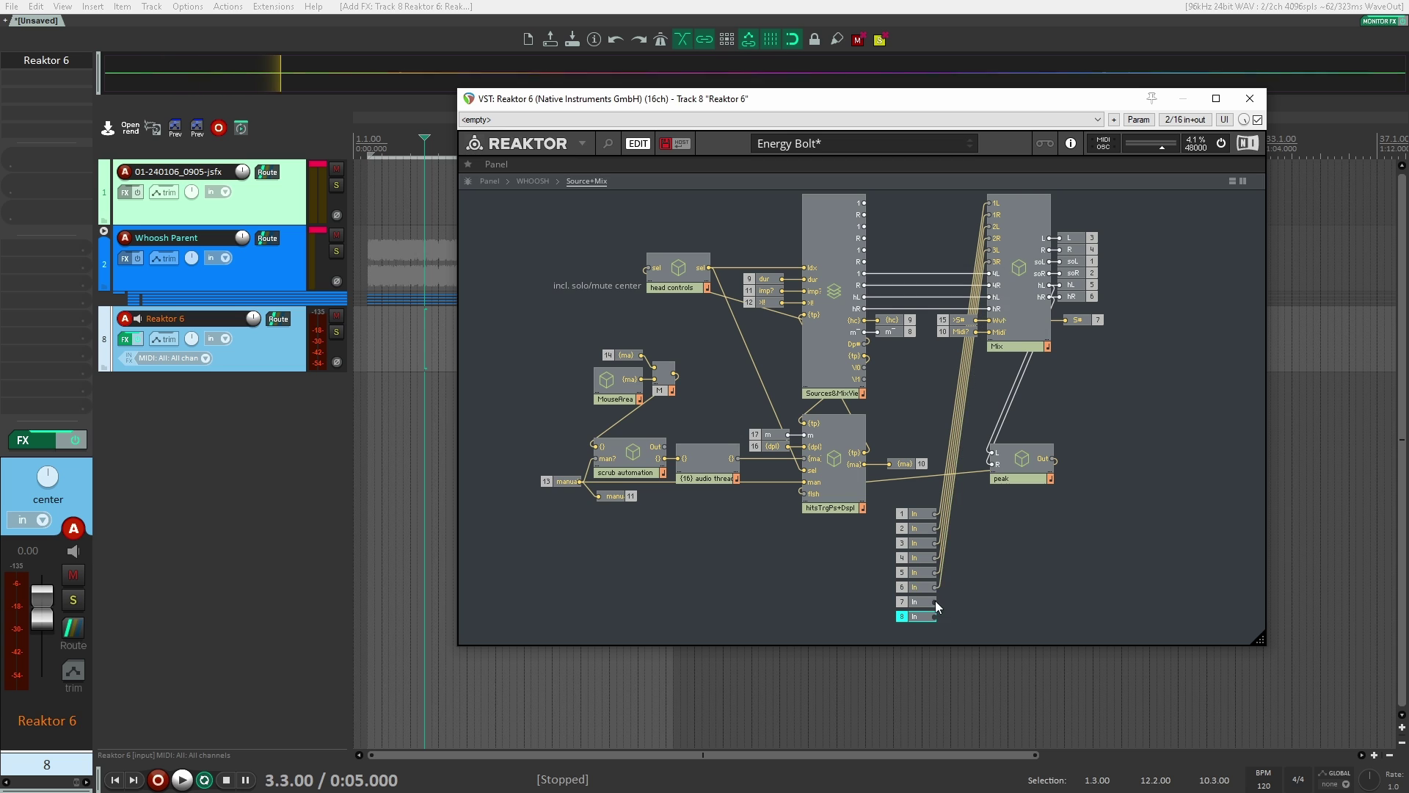
pyautogui.moveTo(935, 601); pyautogui.dragTo(989, 284)
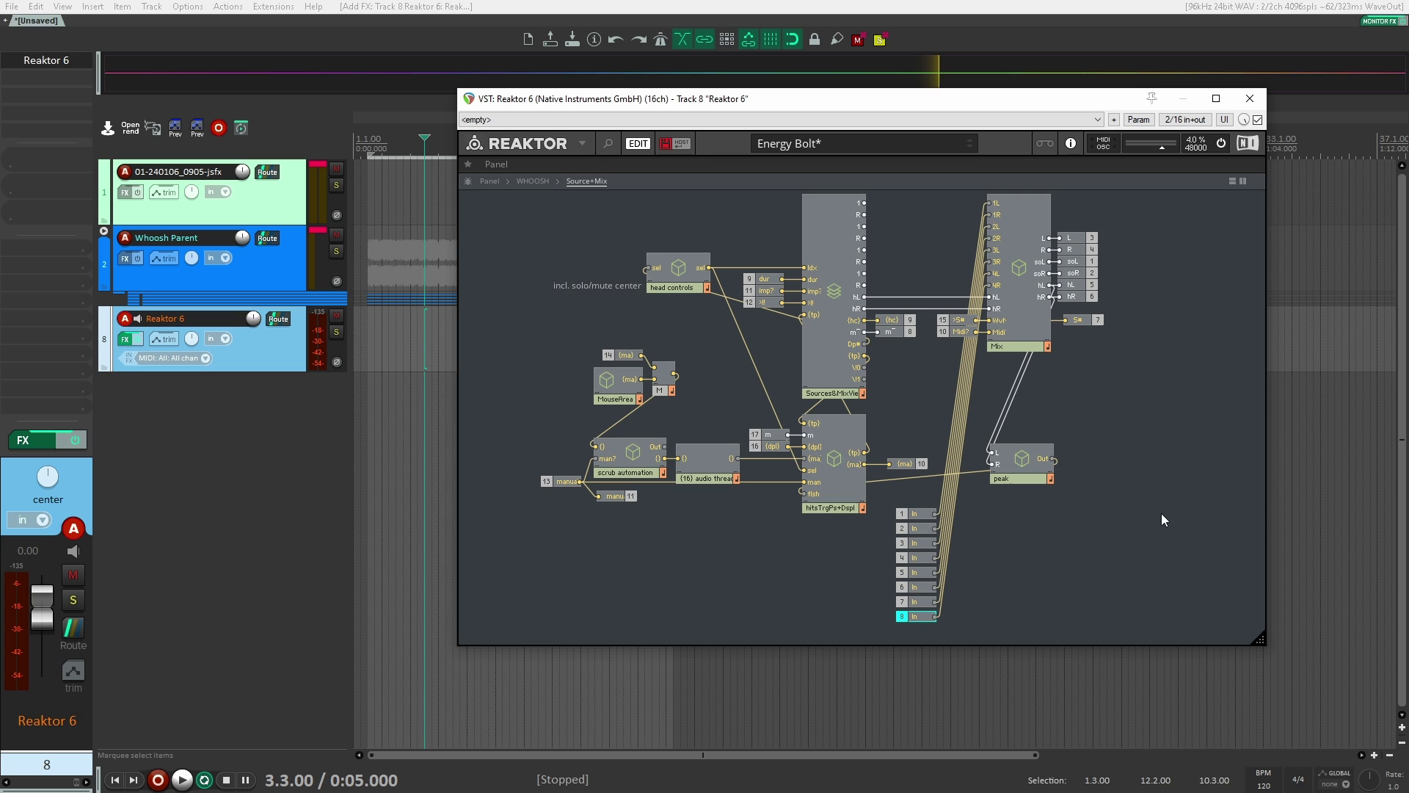
# Add a built-in In Port terminal to an empty area of the WHOOSH structure, one level above Source+Mix.
pyautogui.click(538, 180)
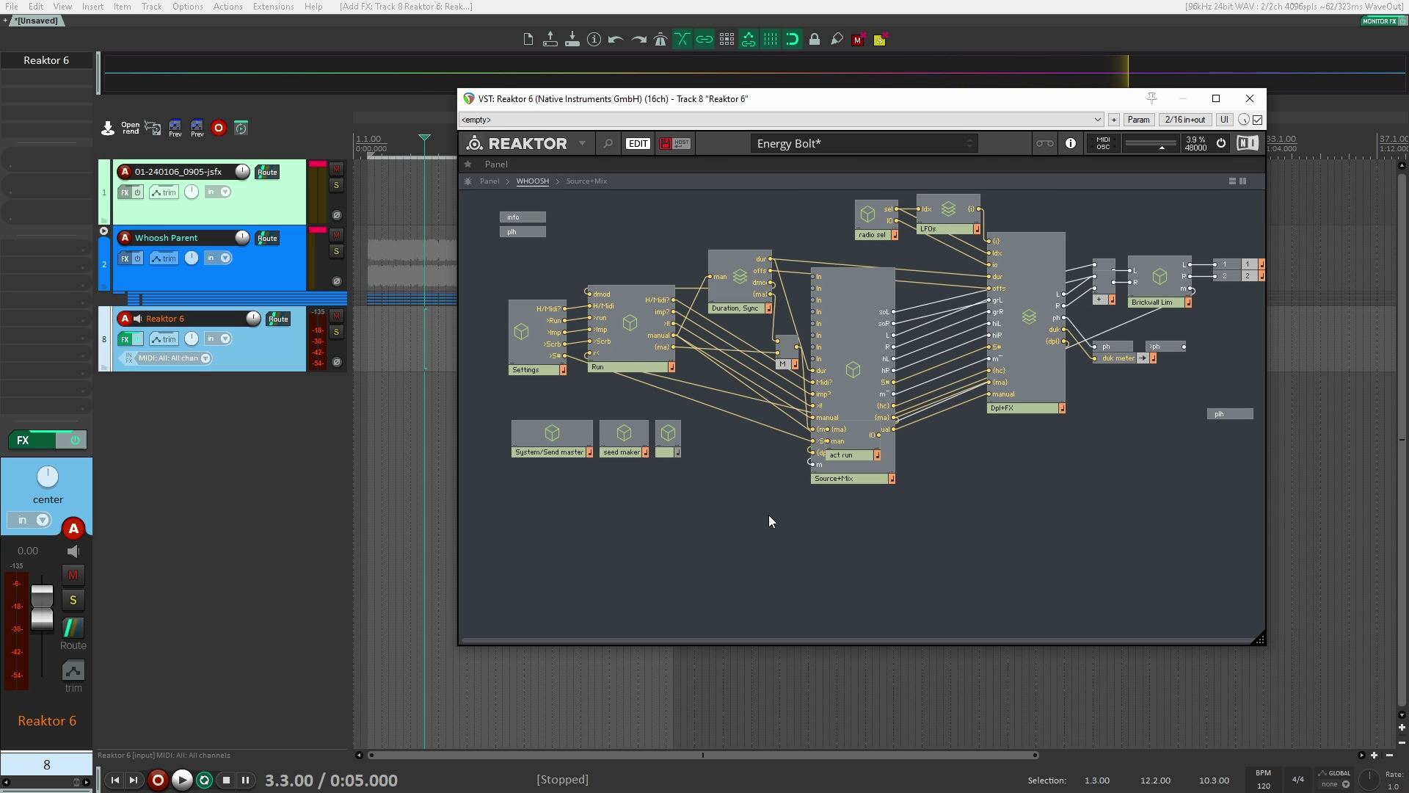
pyautogui.rightClick(737, 501)
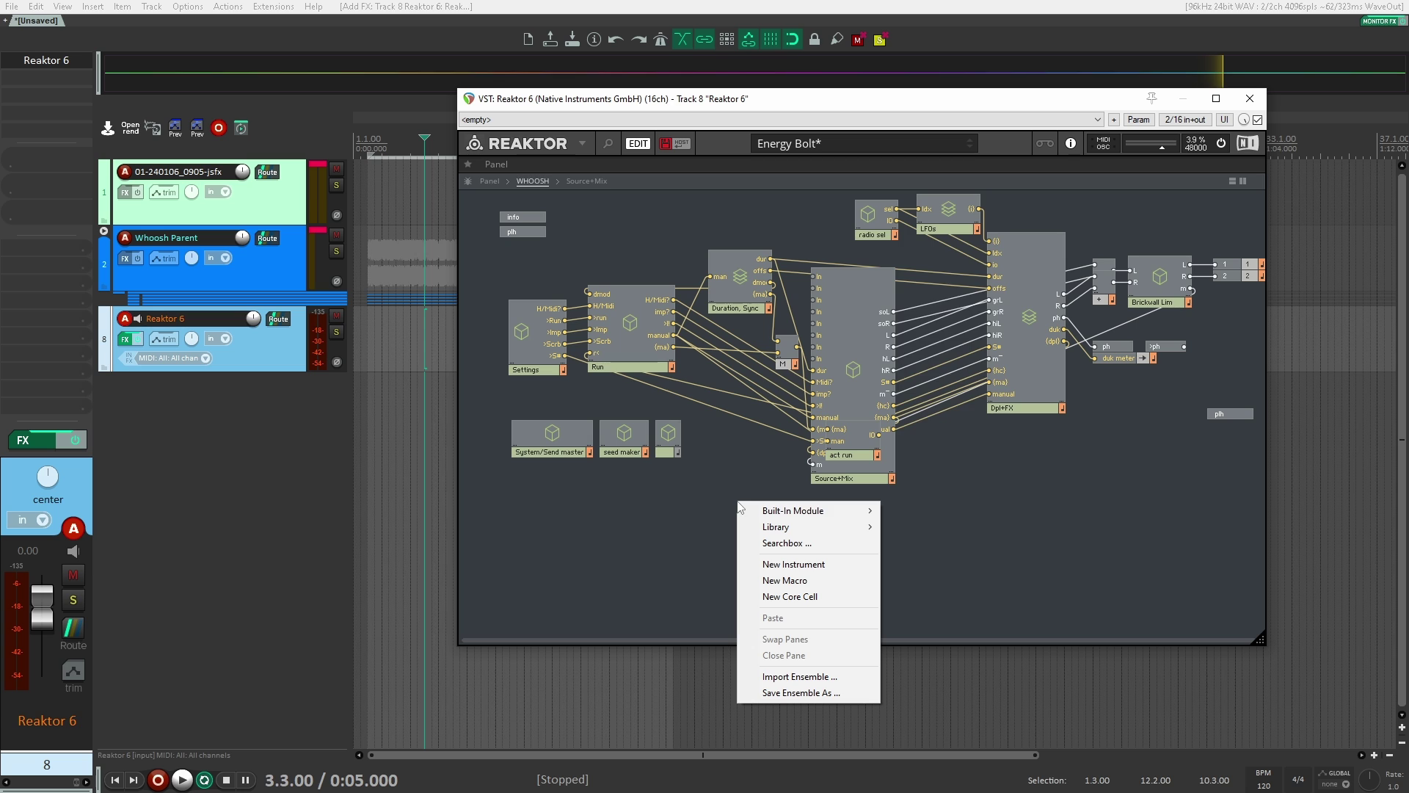
pyautogui.moveTo(785, 510)
pyautogui.moveTo(919, 510)
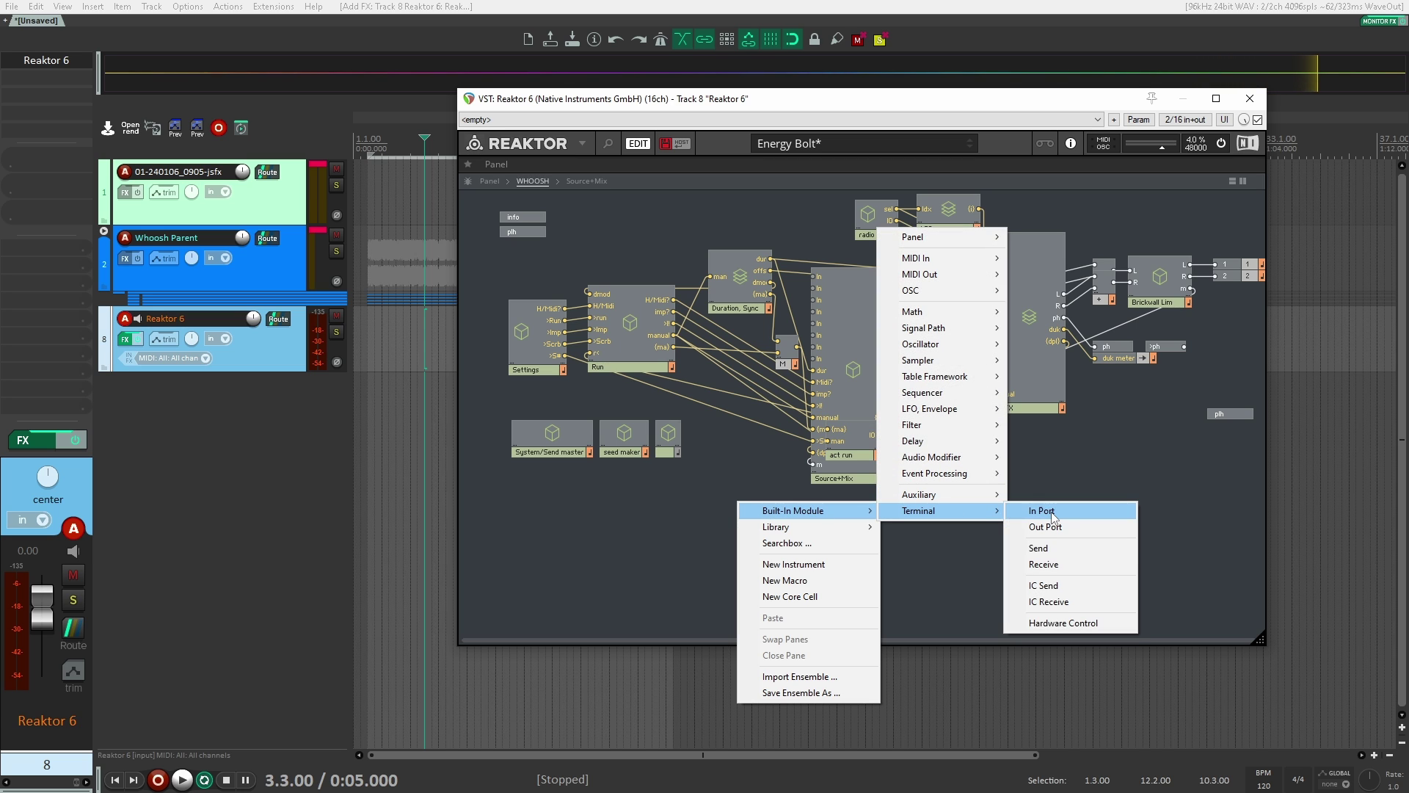
pyautogui.click(1042, 510)
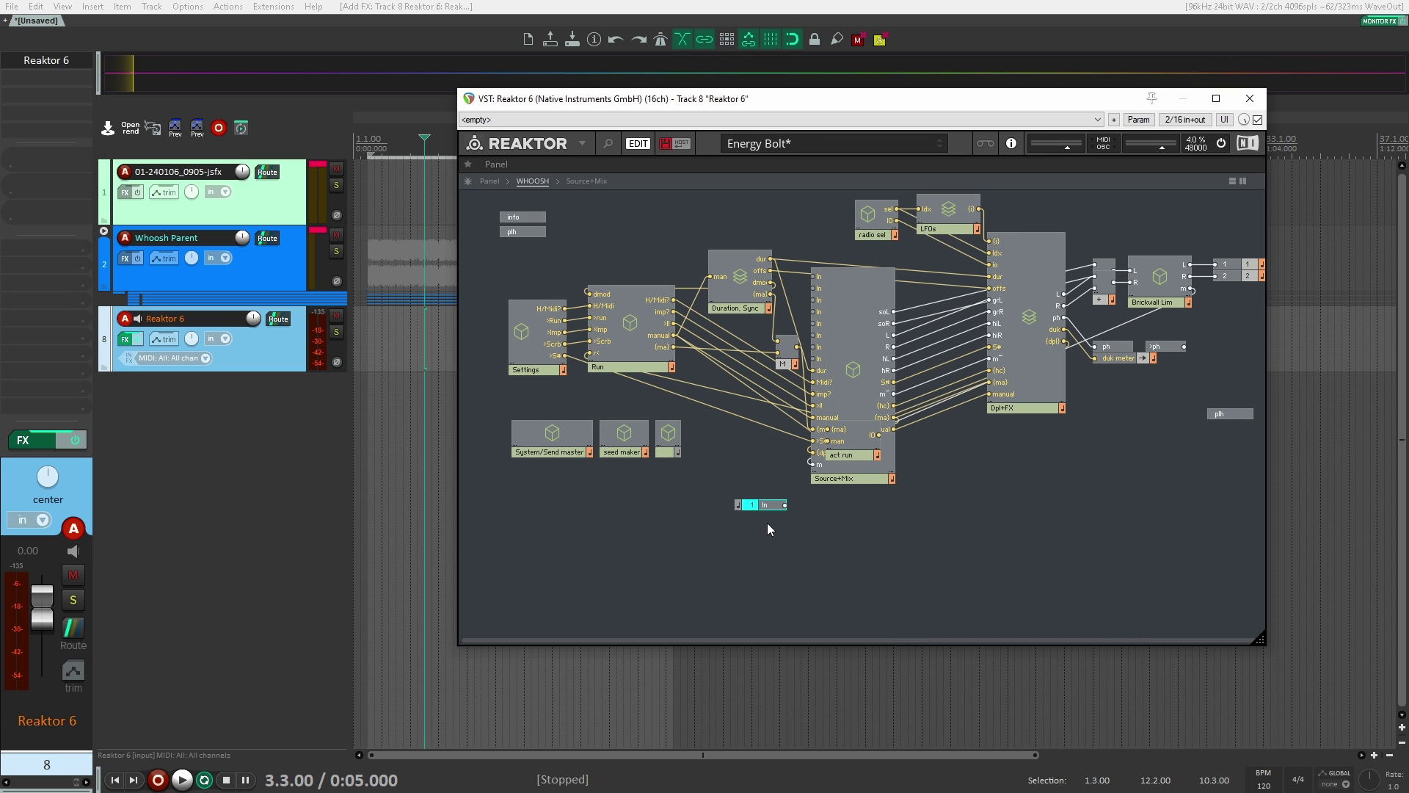
# Duplicate the new In Port until the WHOOSH structure has a column of eight In Ports numbered 1 through 8.
pyautogui.rightClick(768, 508)
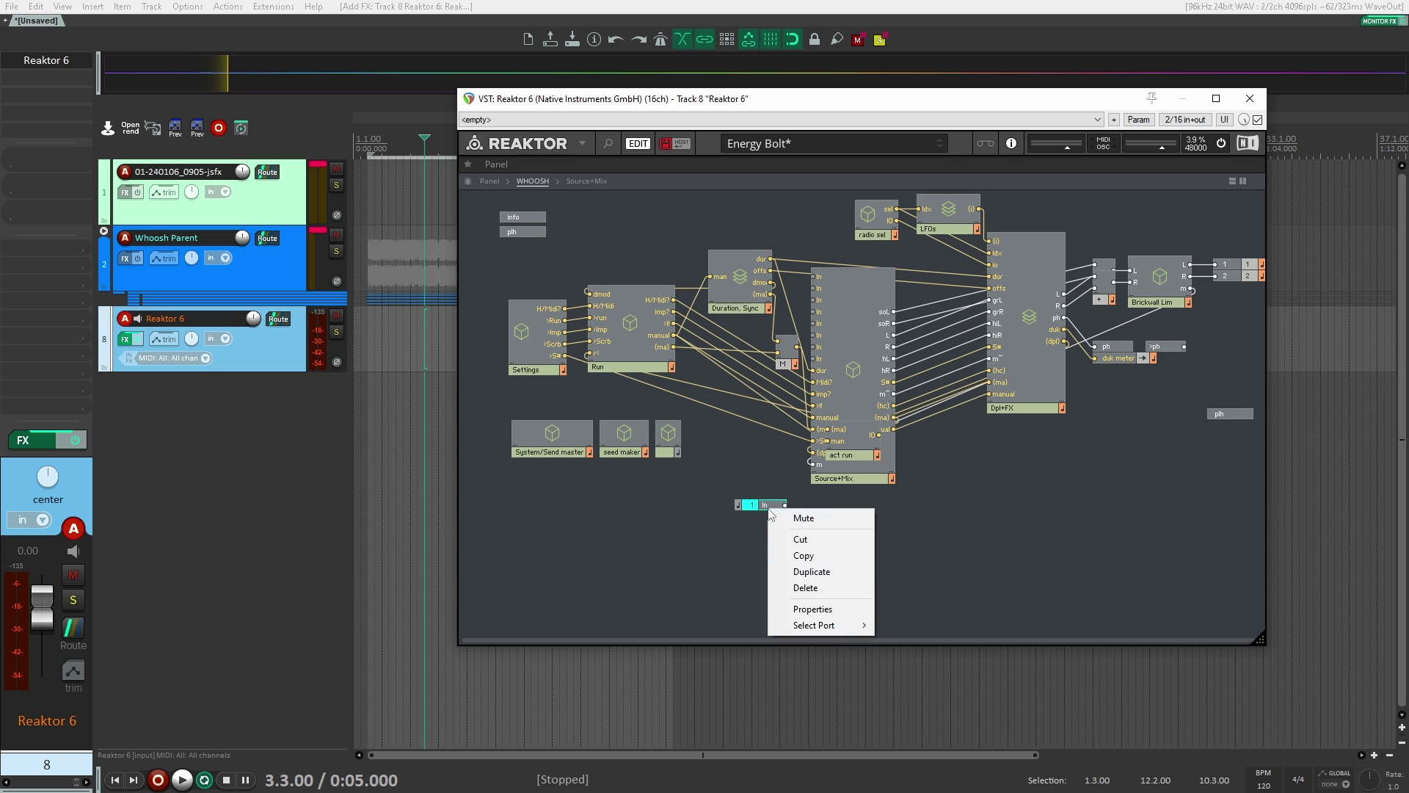
pyautogui.click(844, 569)
pyautogui.rightClick(762, 522)
pyautogui.click(816, 581)
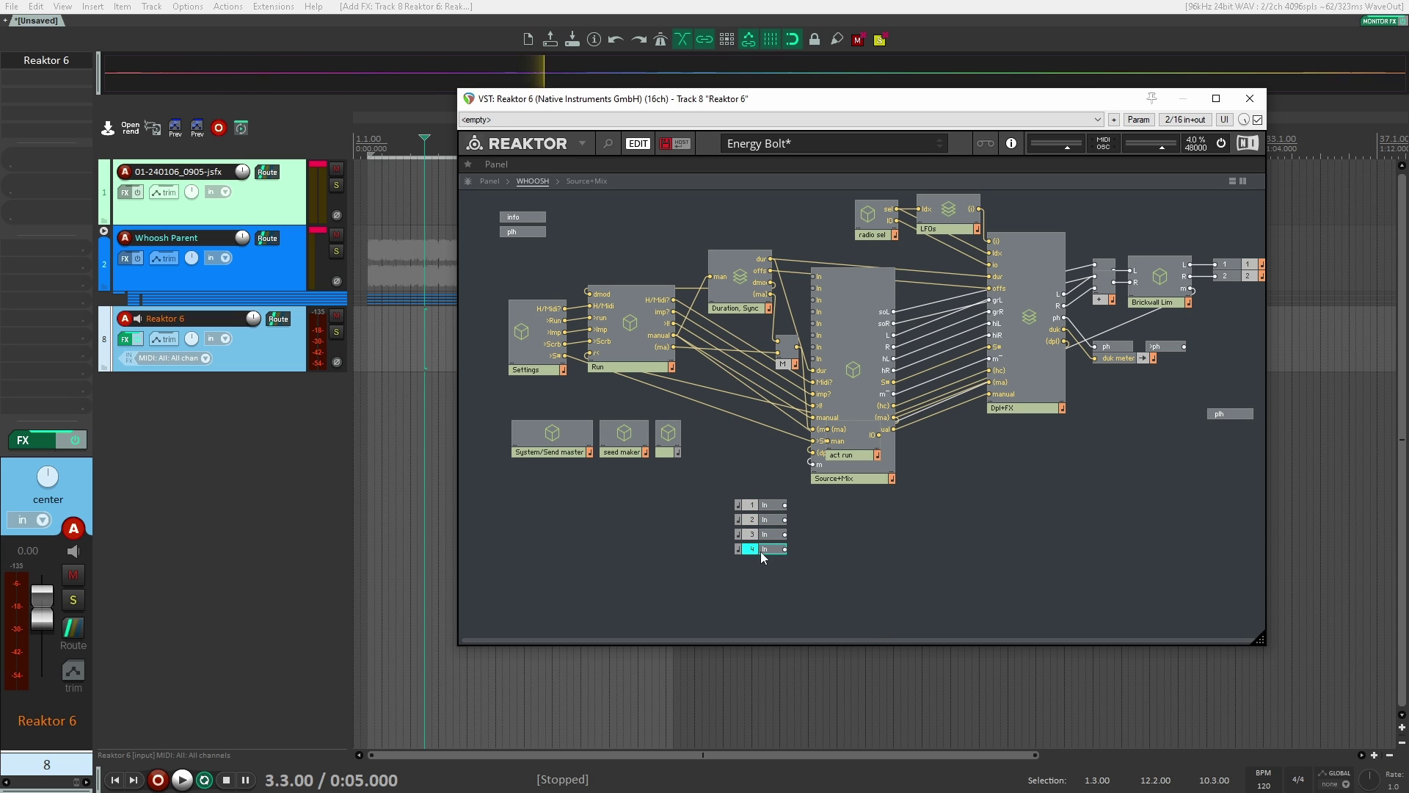
pyautogui.rightClick(760, 552)
pyautogui.click(816, 610)
pyautogui.rightClick(764, 580)
pyautogui.click(816, 642)
pyautogui.rightClick(761, 593)
pyautogui.click(816, 654)
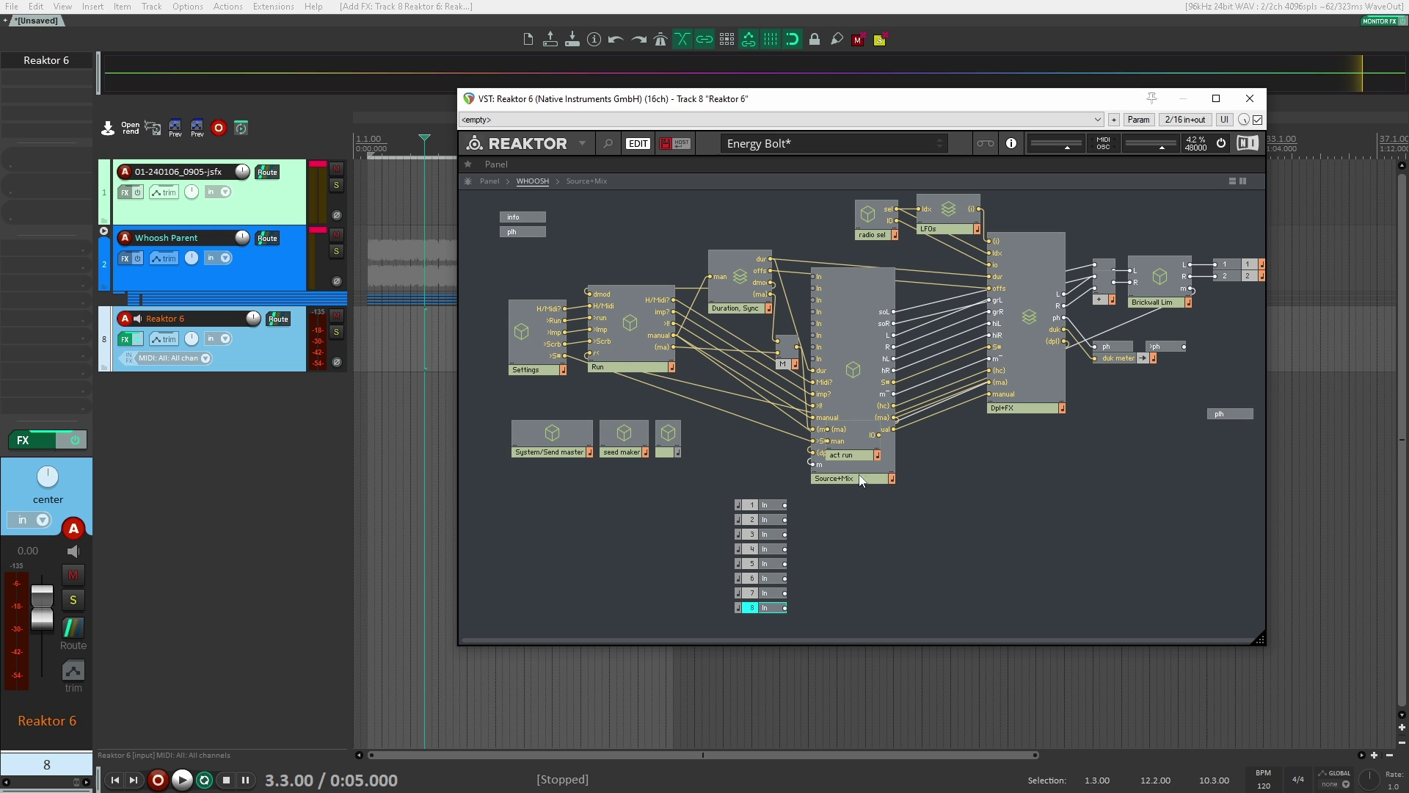
# Move the Source+Mix macro below the other modules and shift the Dpl+FX macro up to expose the Source+Mix inputs.
pyautogui.moveTo(847, 346); pyautogui.dragTo(954, 463)
pyautogui.moveTo(1028, 318); pyautogui.dragTo(1061, 283)
pyautogui.moveTo(952, 450); pyautogui.dragTo(977, 449)
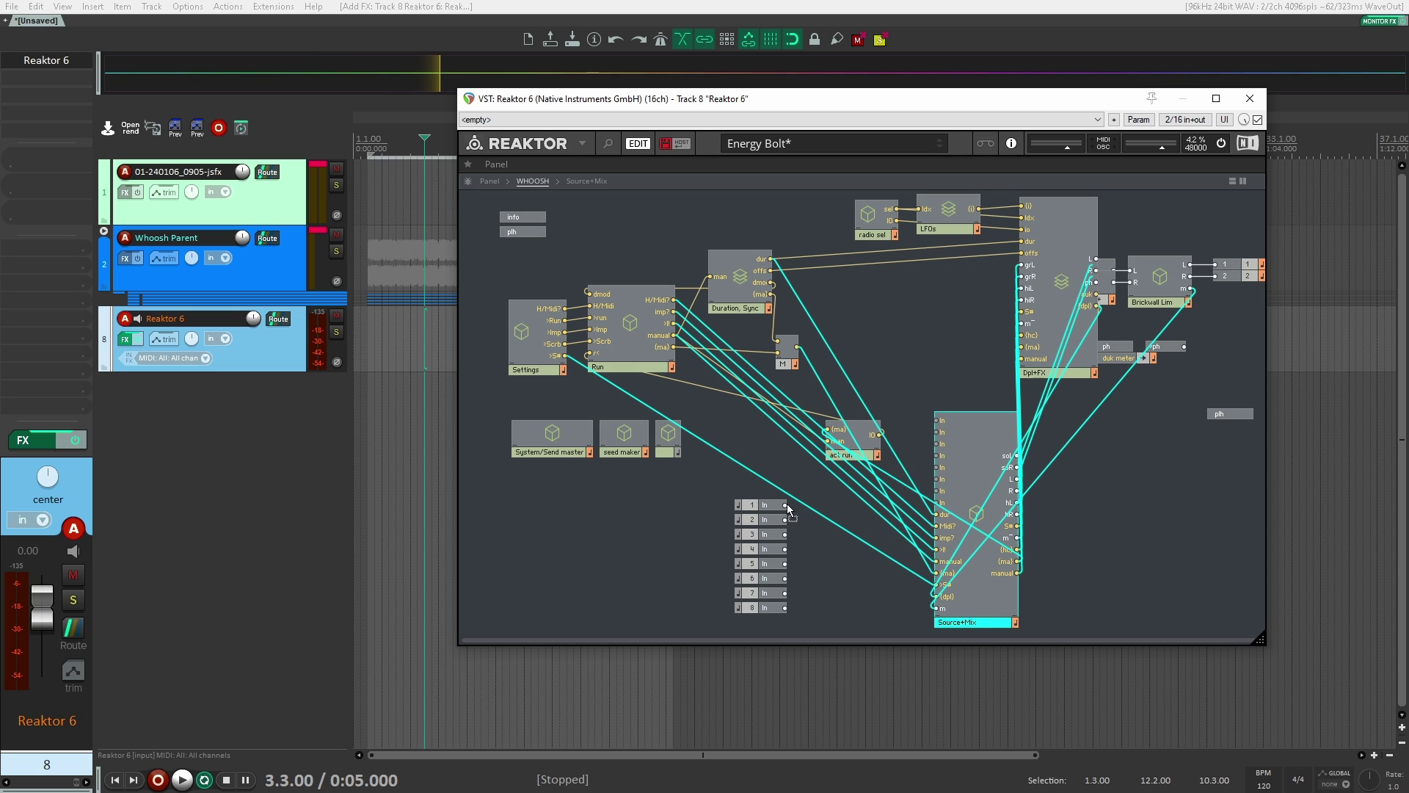
# Wire In Ports 1 through 8 in order to the eight In inputs of the Source+Mix macro.
pyautogui.moveTo(785, 505); pyautogui.dragTo(937, 421)
pyautogui.moveTo(788, 520); pyautogui.dragTo(943, 438)
pyautogui.moveTo(794, 523); pyautogui.dragTo(937, 444)
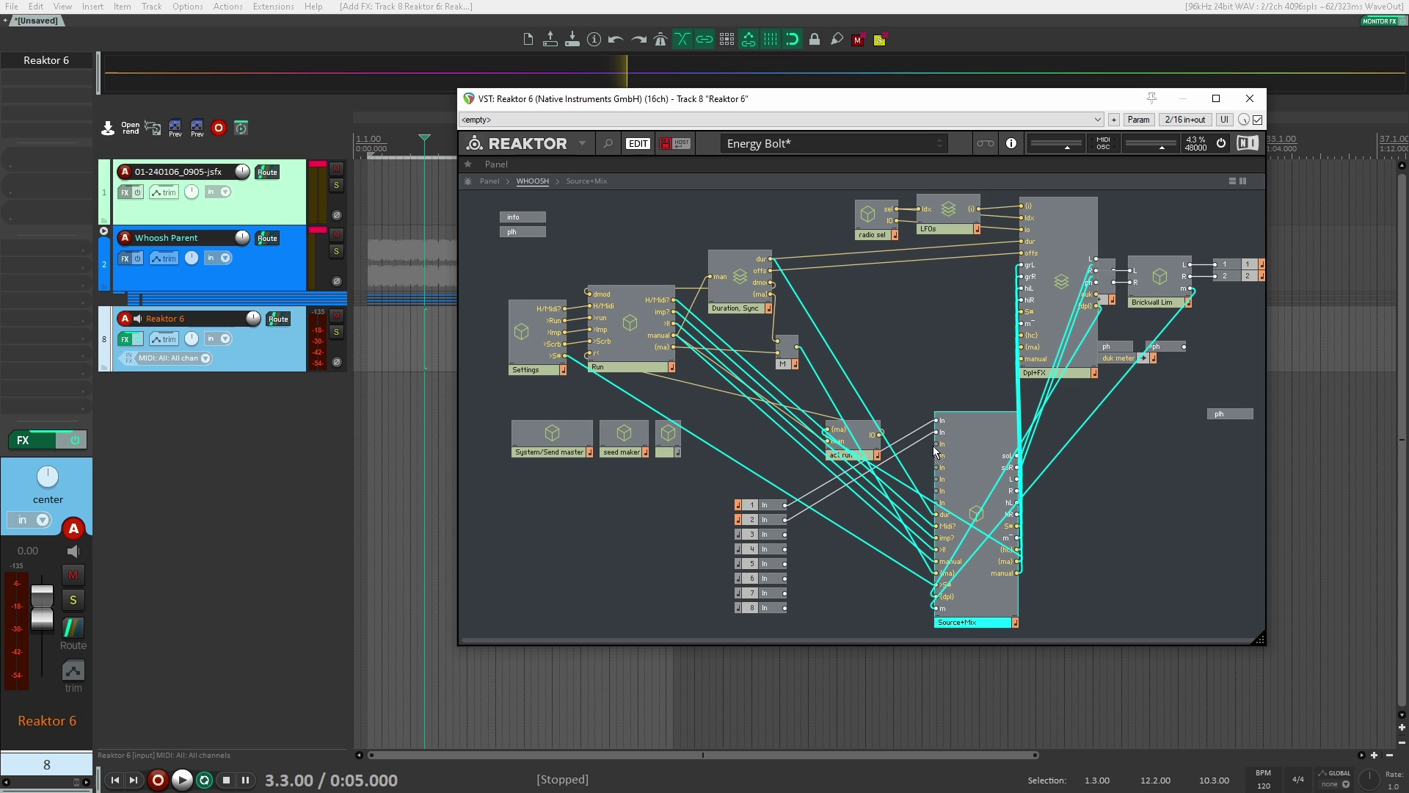
pyautogui.moveTo(785, 549); pyautogui.dragTo(939, 455)
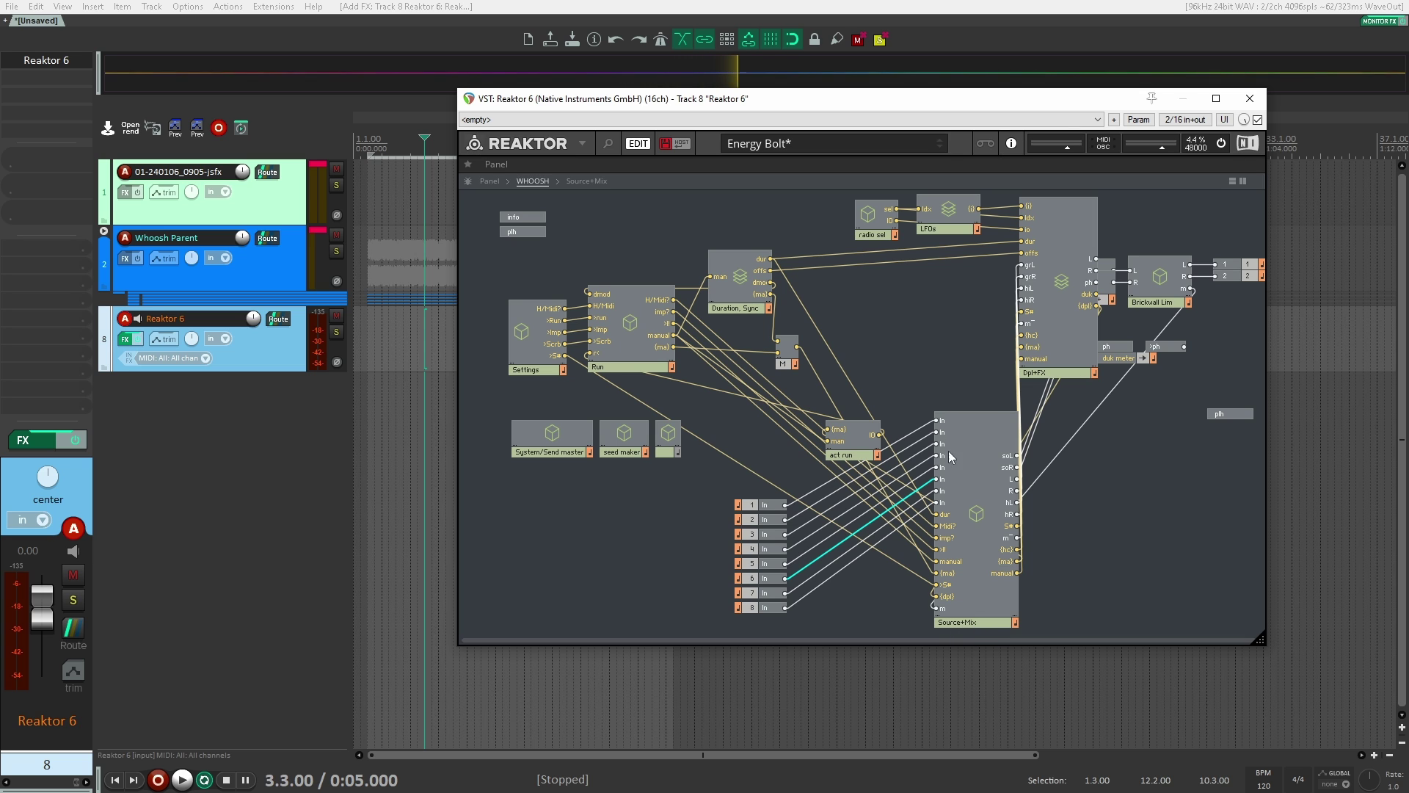
# Leave edit mode and view the ensemble's save location in the User Presets folder without saving, closing the plug-in window.
pyautogui.click(638, 144)
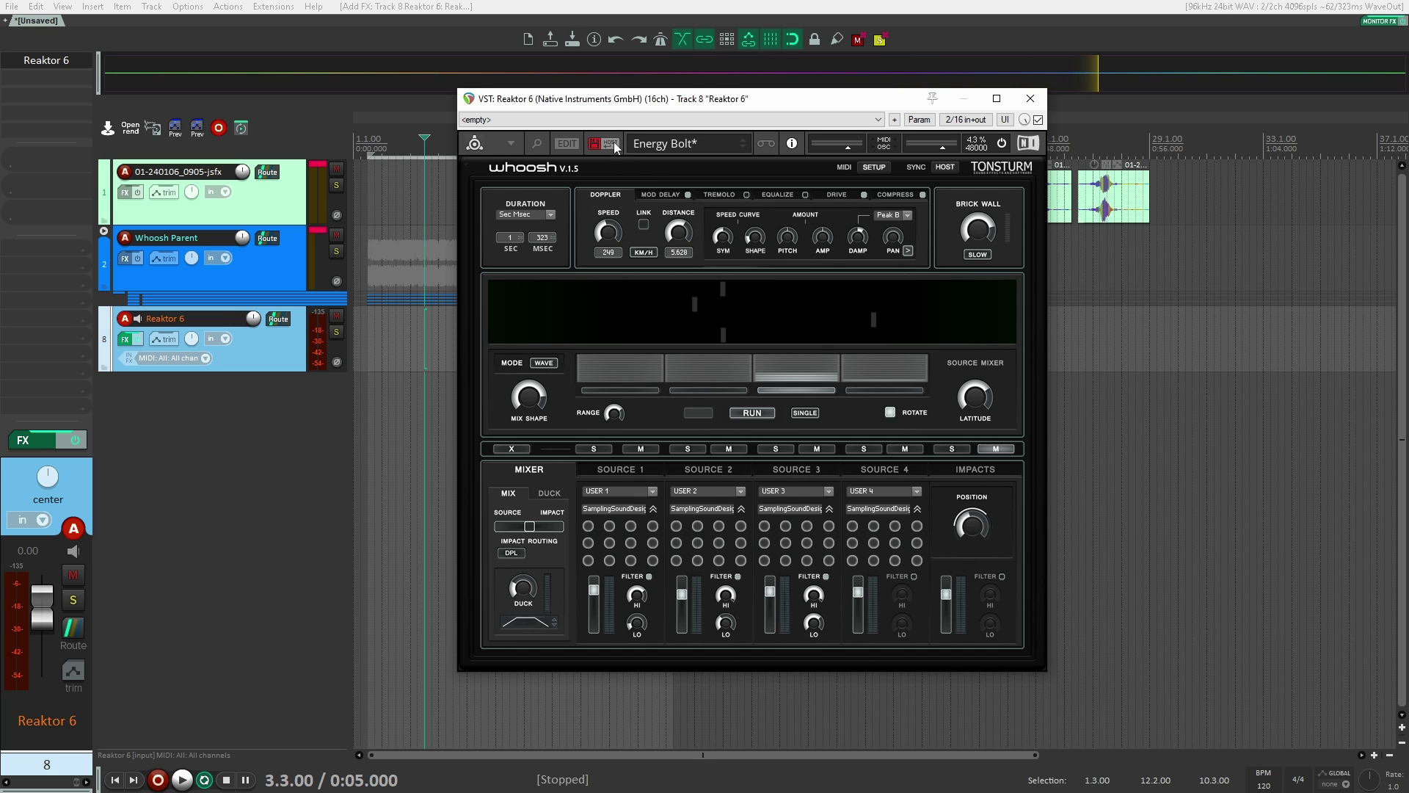
pyautogui.click(614, 143)
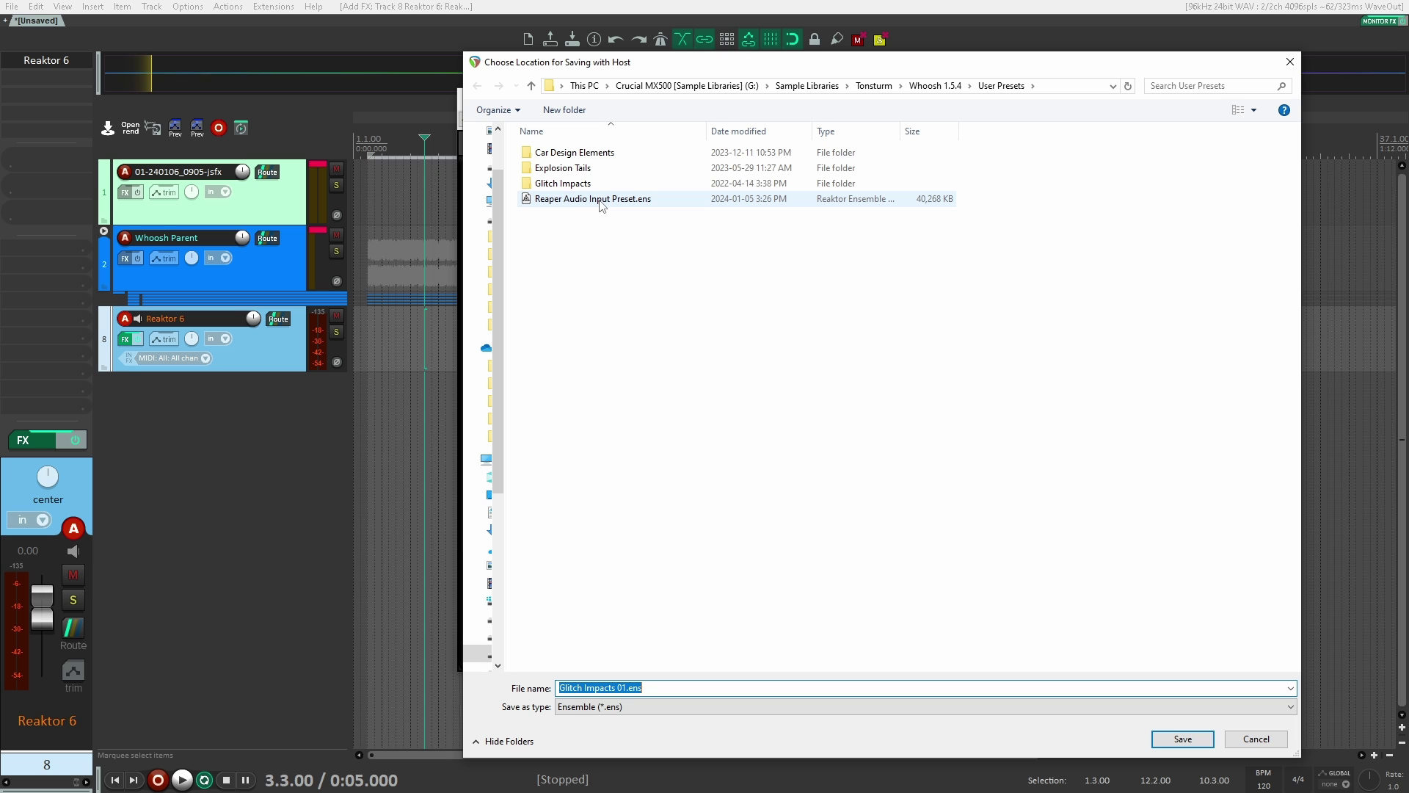
pyautogui.click(1291, 59)
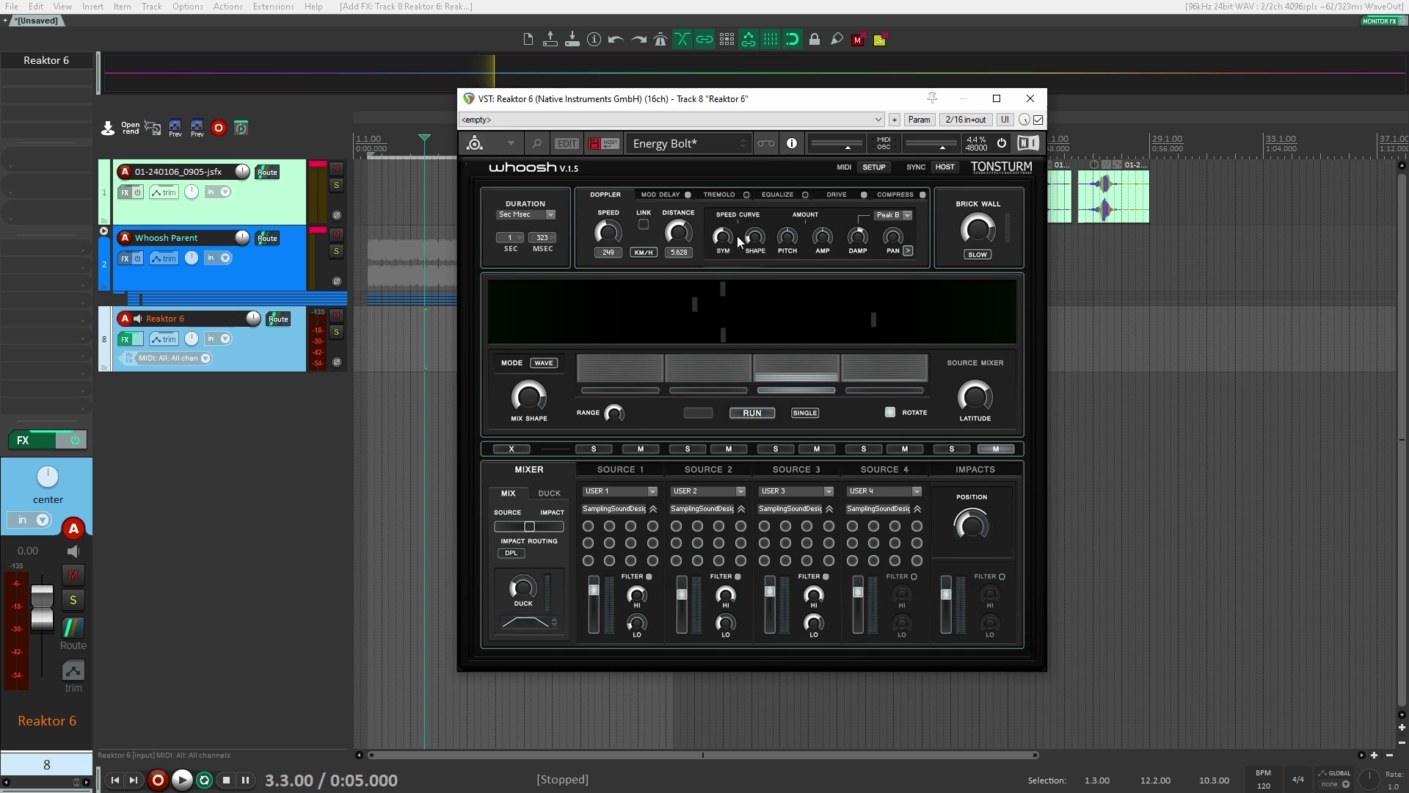
pyautogui.press('Escape')
# Move the three audio items on the 01-240106_0905-jsfx track farther along the timeline, starting at about measure 32.
pyautogui.moveTo(909, 245); pyautogui.dragTo(1215, 208)
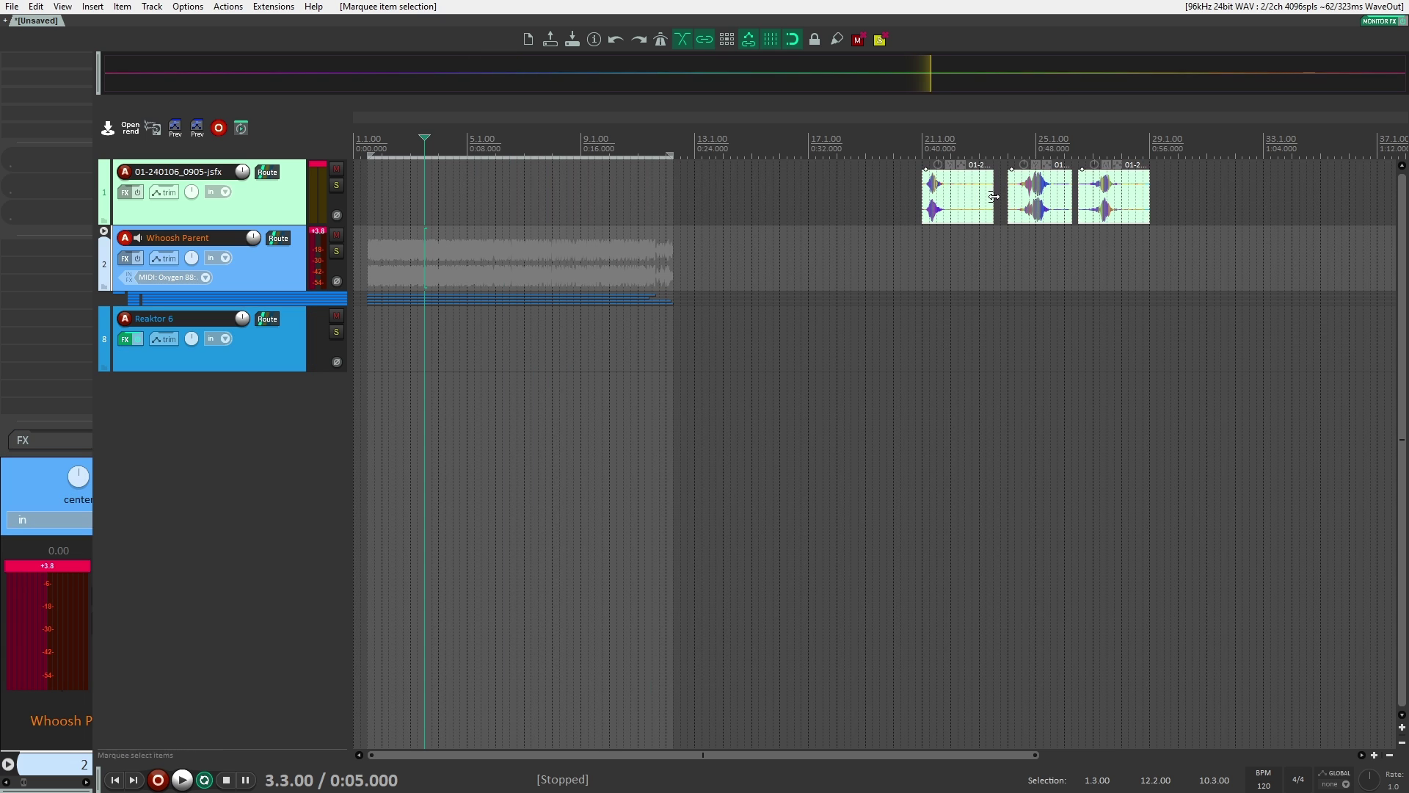
pyautogui.moveTo(967, 202); pyautogui.dragTo(1274, 207)
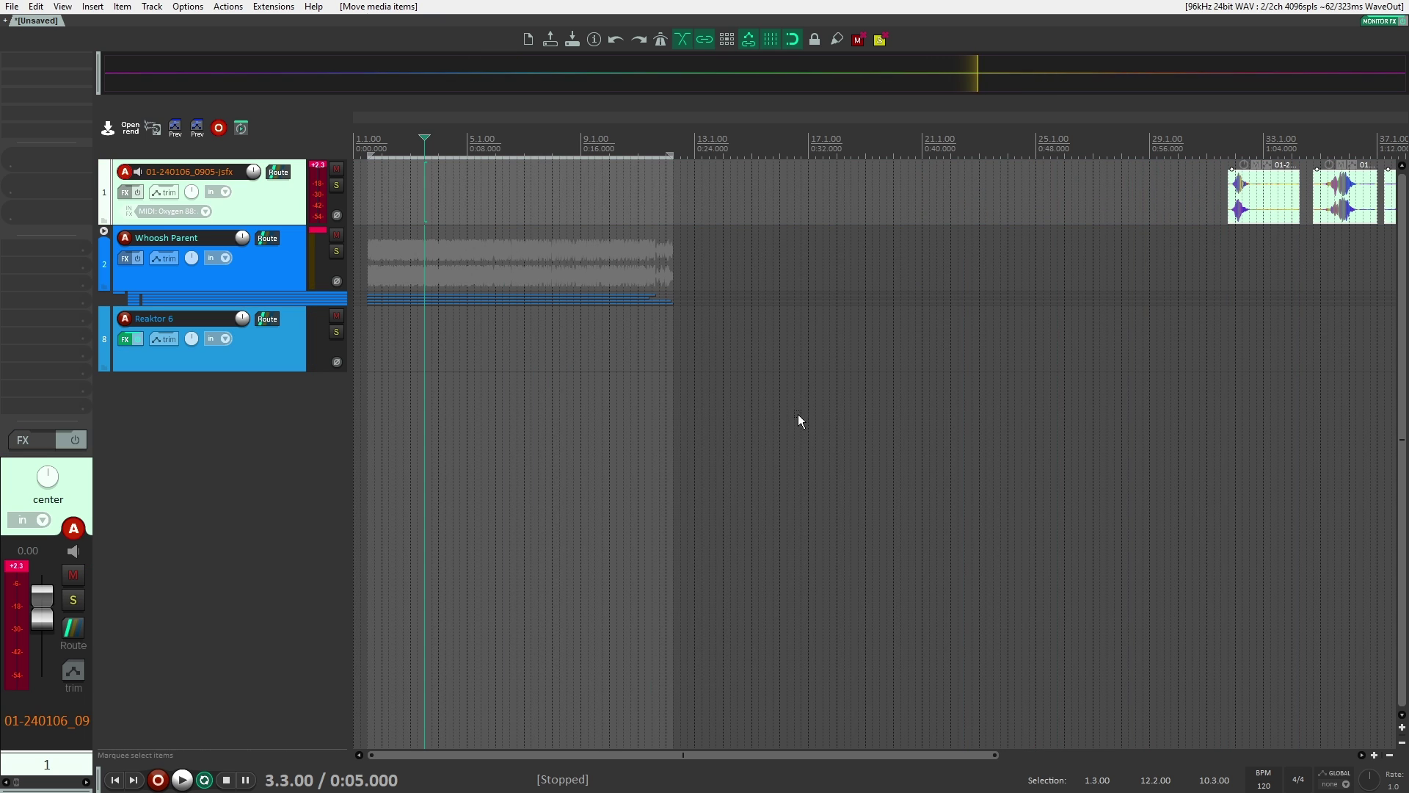
# Add a new track below the Reaktor 6 track and duplicate it to make four empty tracks.
pyautogui.doubleClick(286, 408)
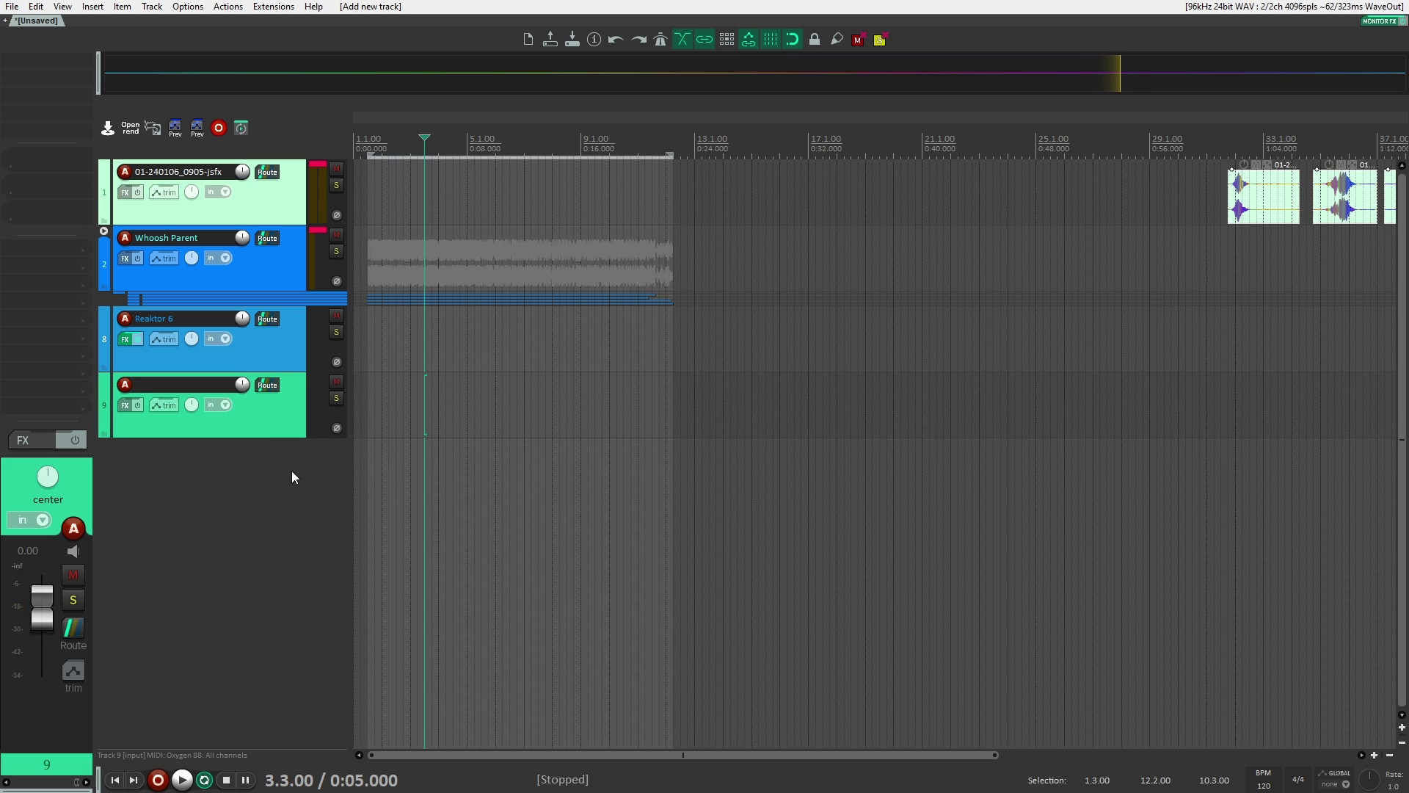
pyautogui.hotkey('ctrl', 'd')
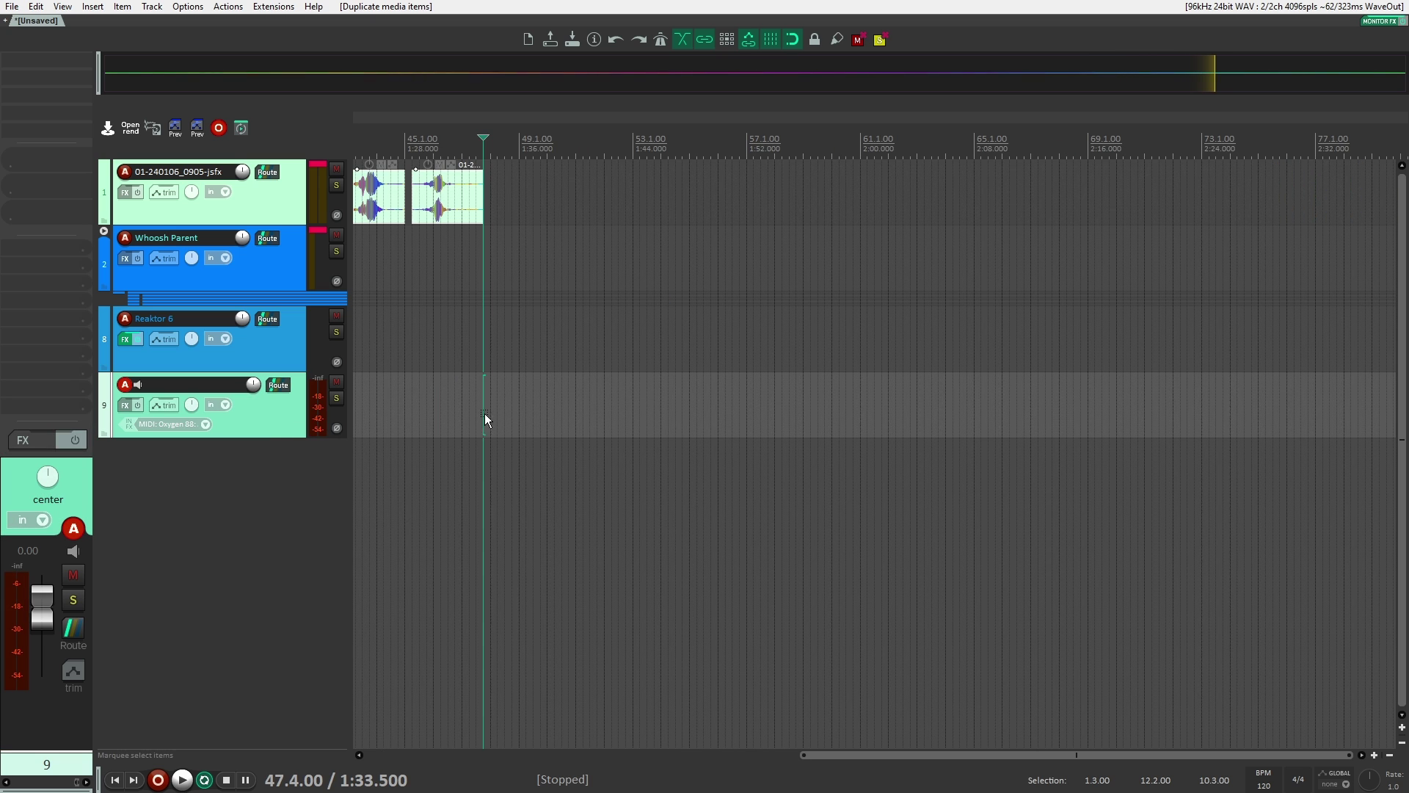
pyautogui.hotkey('ctrl', 'd')
pyautogui.hotkey('ctrl', 'd')
pyautogui.hotkey('ctrl', 'd')
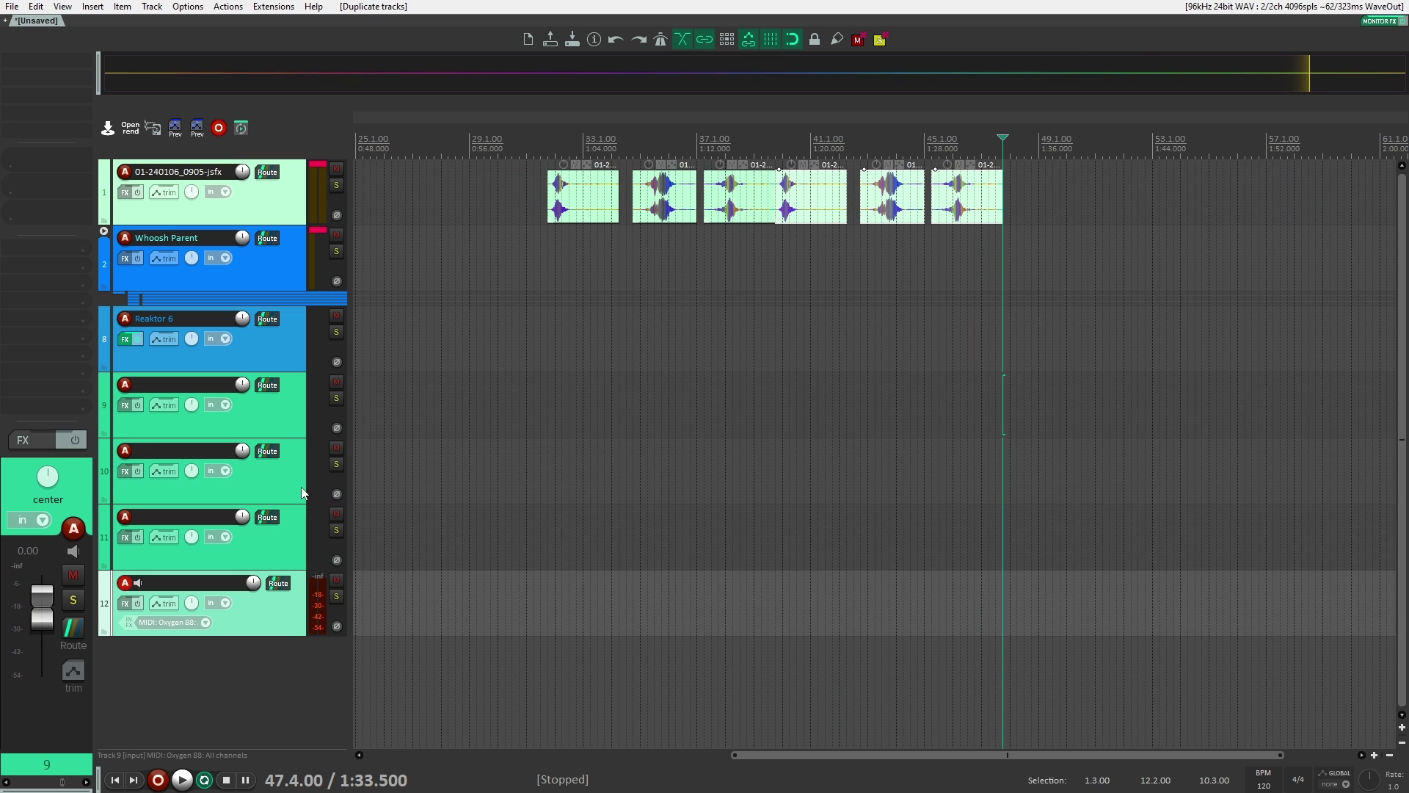
# Nest the four new tracks as children of the Reaktor 6 track.
pyautogui.keyDown('shift'); pyautogui.click(271, 606); pyautogui.keyUp('shift')
pyautogui.moveTo(272, 606); pyautogui.dragTo(261, 339)
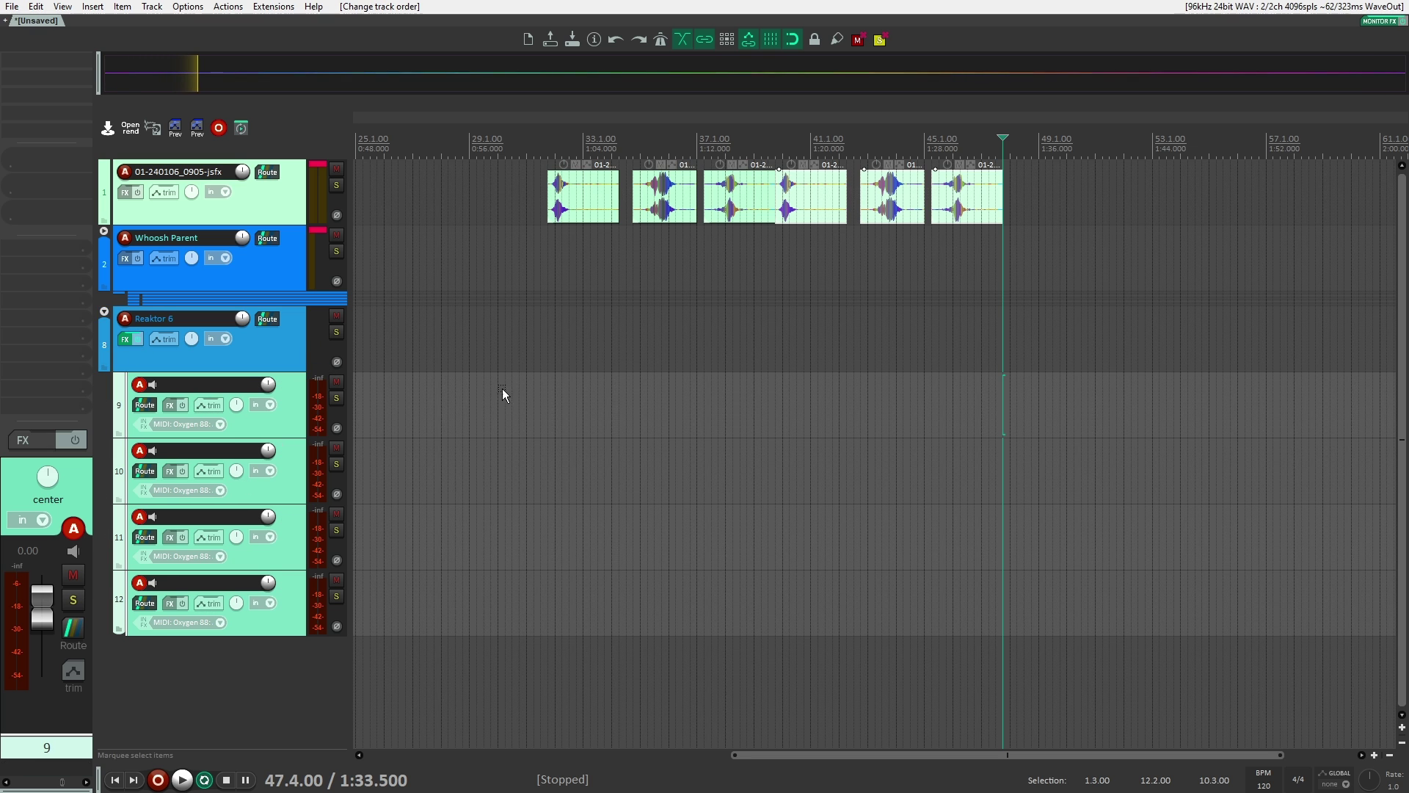
pyautogui.hscroll(-10, 514, 396)
# Rename the Reaktor 6 parent track as Whoosh.
pyautogui.click(287, 354)
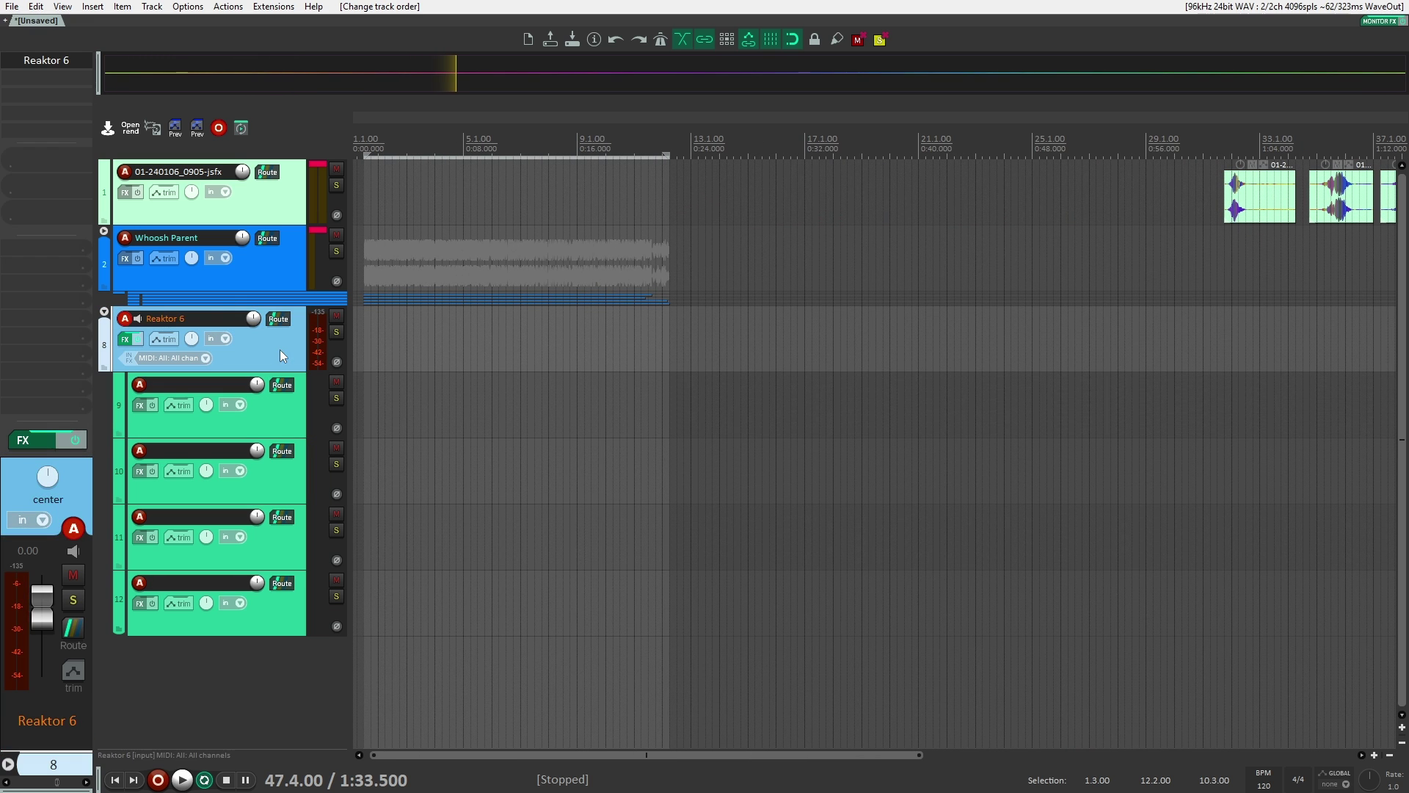
pyautogui.doubleClick(202, 318)
pyautogui.write('Whoos')
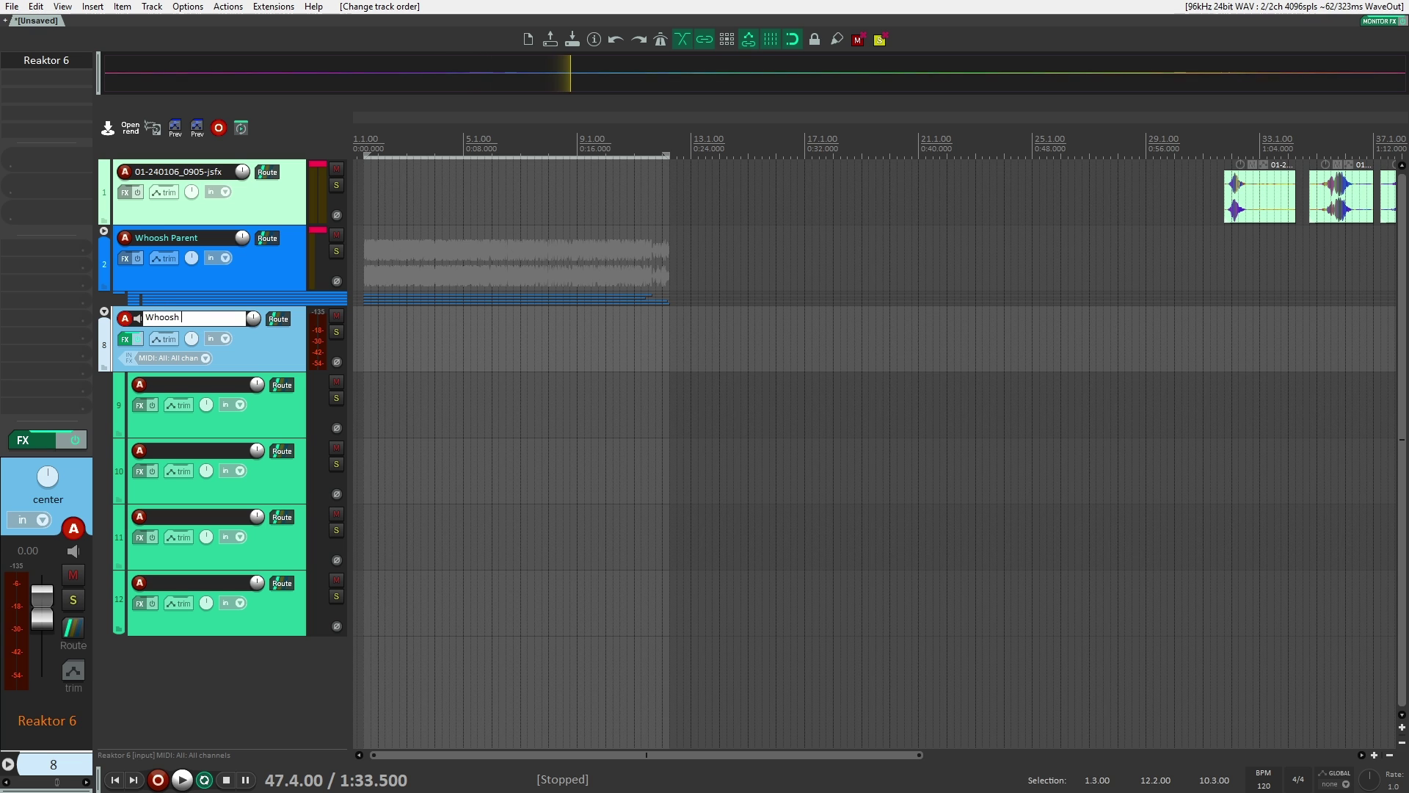
pyautogui.write('h')
pyautogui.press('Return')
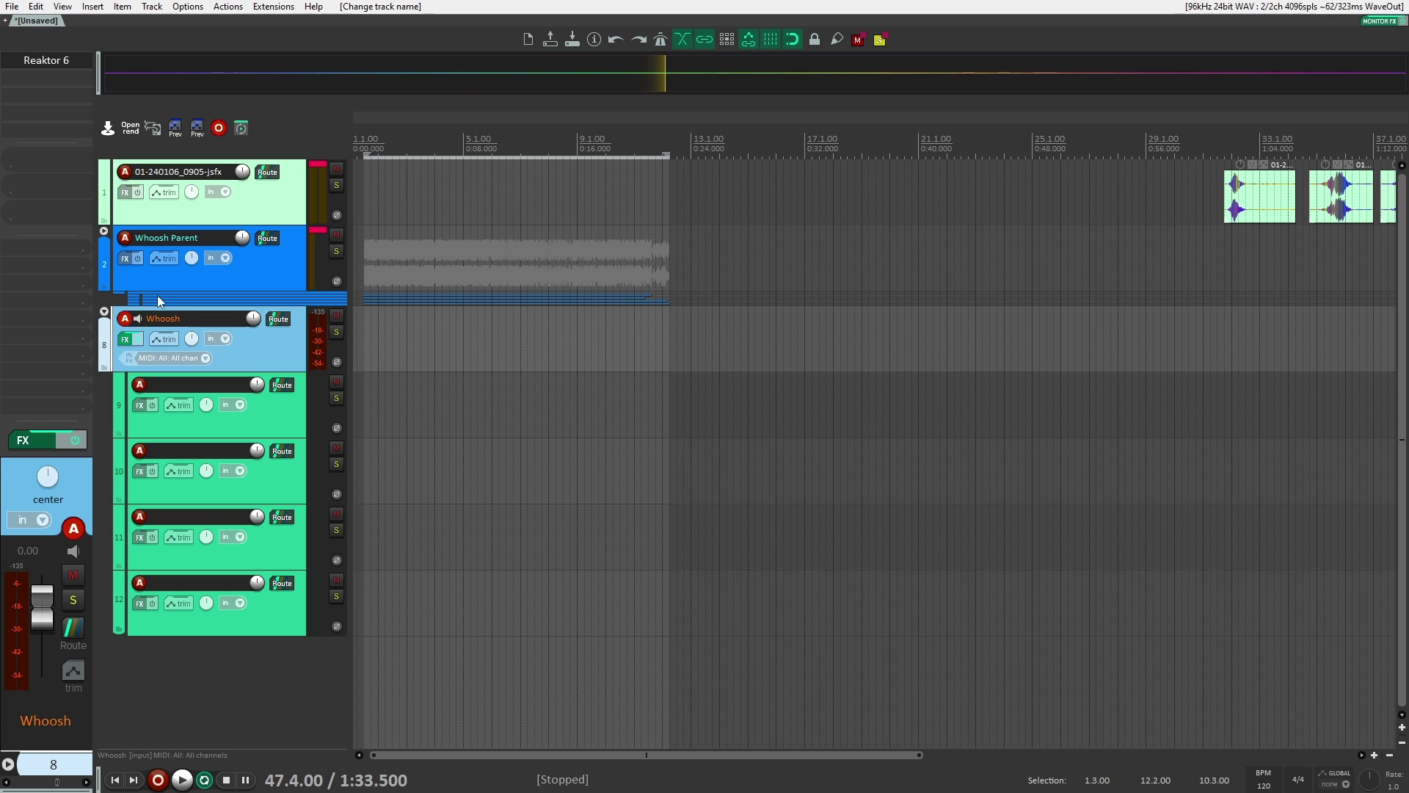
# Set the track channels to 8 in the pin connector of the Whoosh track's Reaktor 6 plug-in.
pyautogui.click(60, 62)
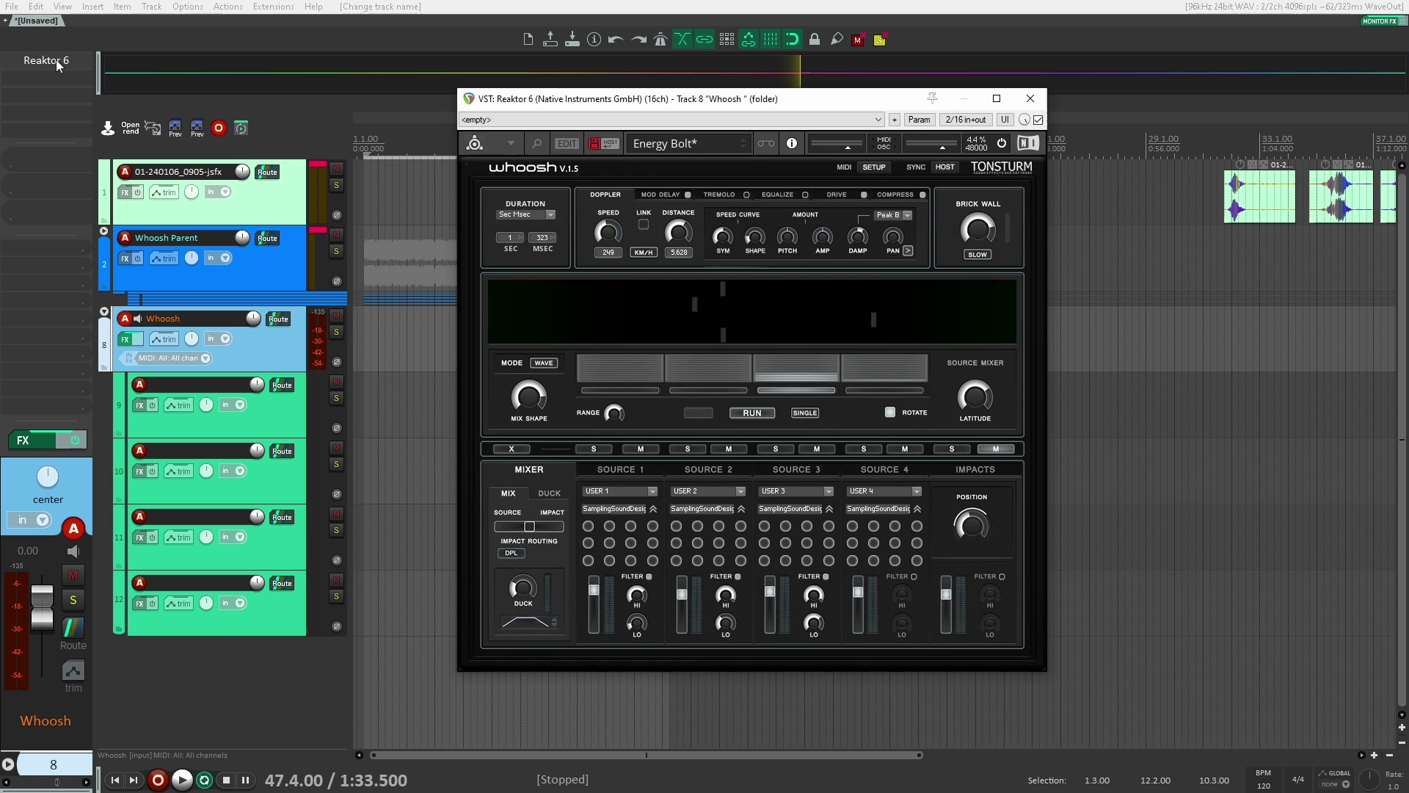
pyautogui.moveTo(857, 99); pyautogui.dragTo(888, 98)
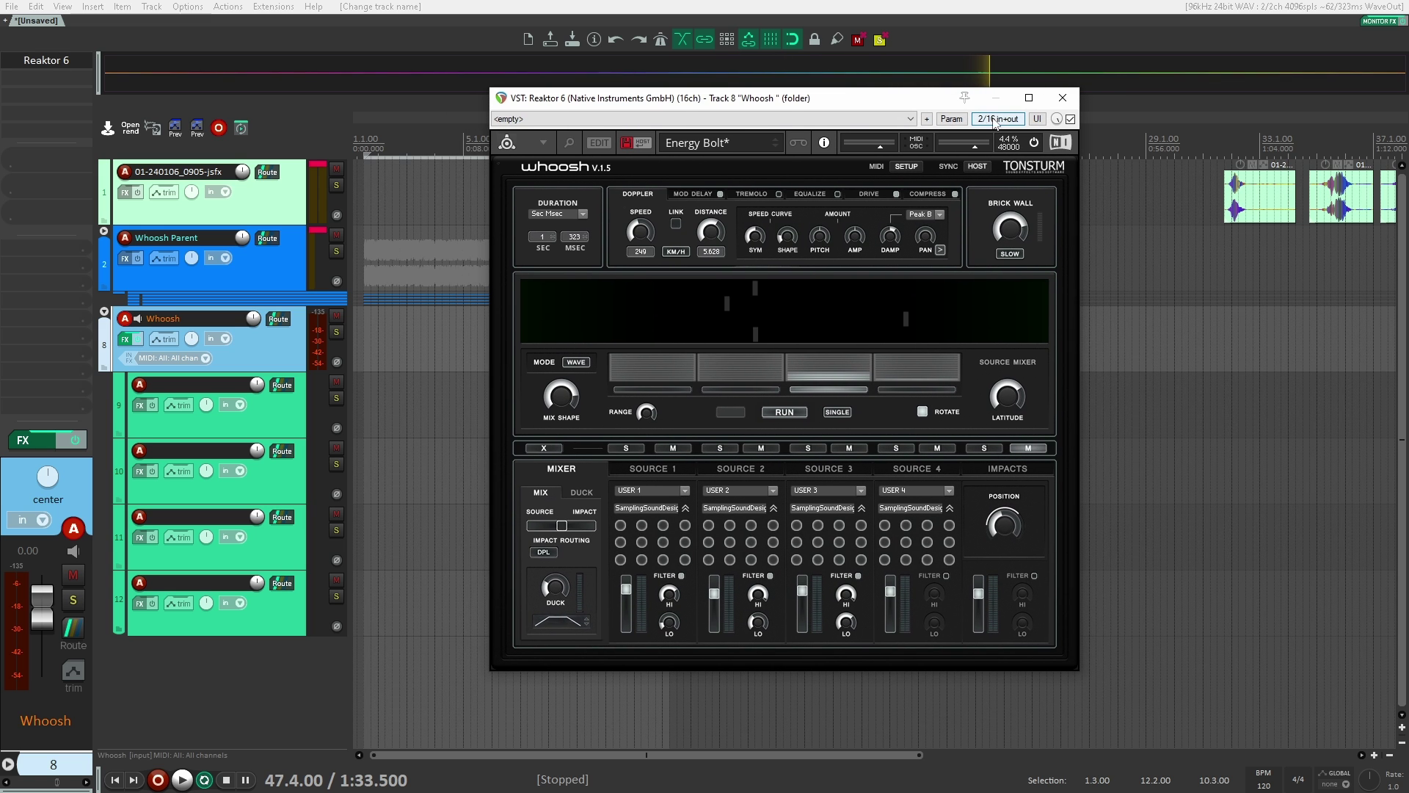
pyautogui.click(995, 120)
pyautogui.moveTo(1002, 132); pyautogui.dragTo(801, 184)
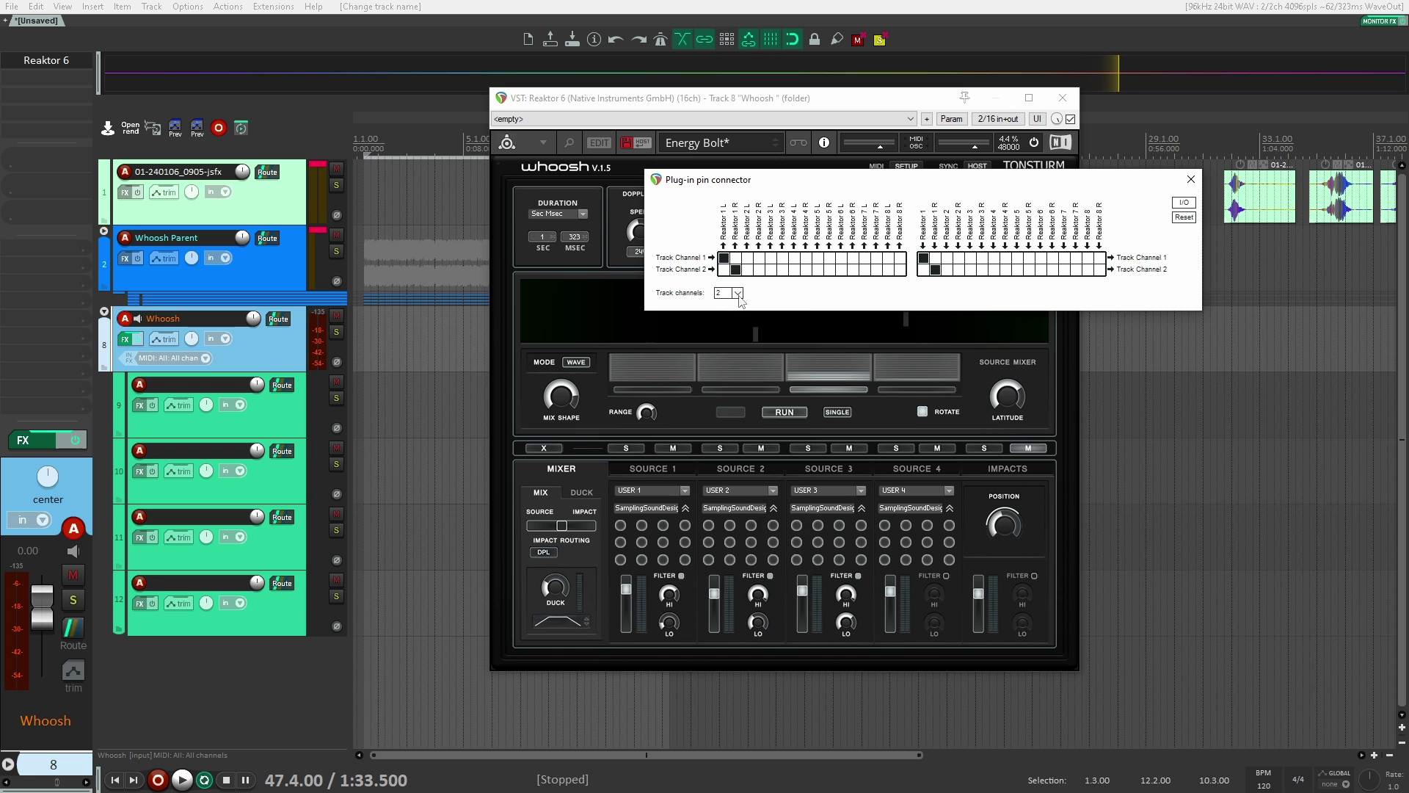
pyautogui.click(736, 292)
pyautogui.click(758, 360)
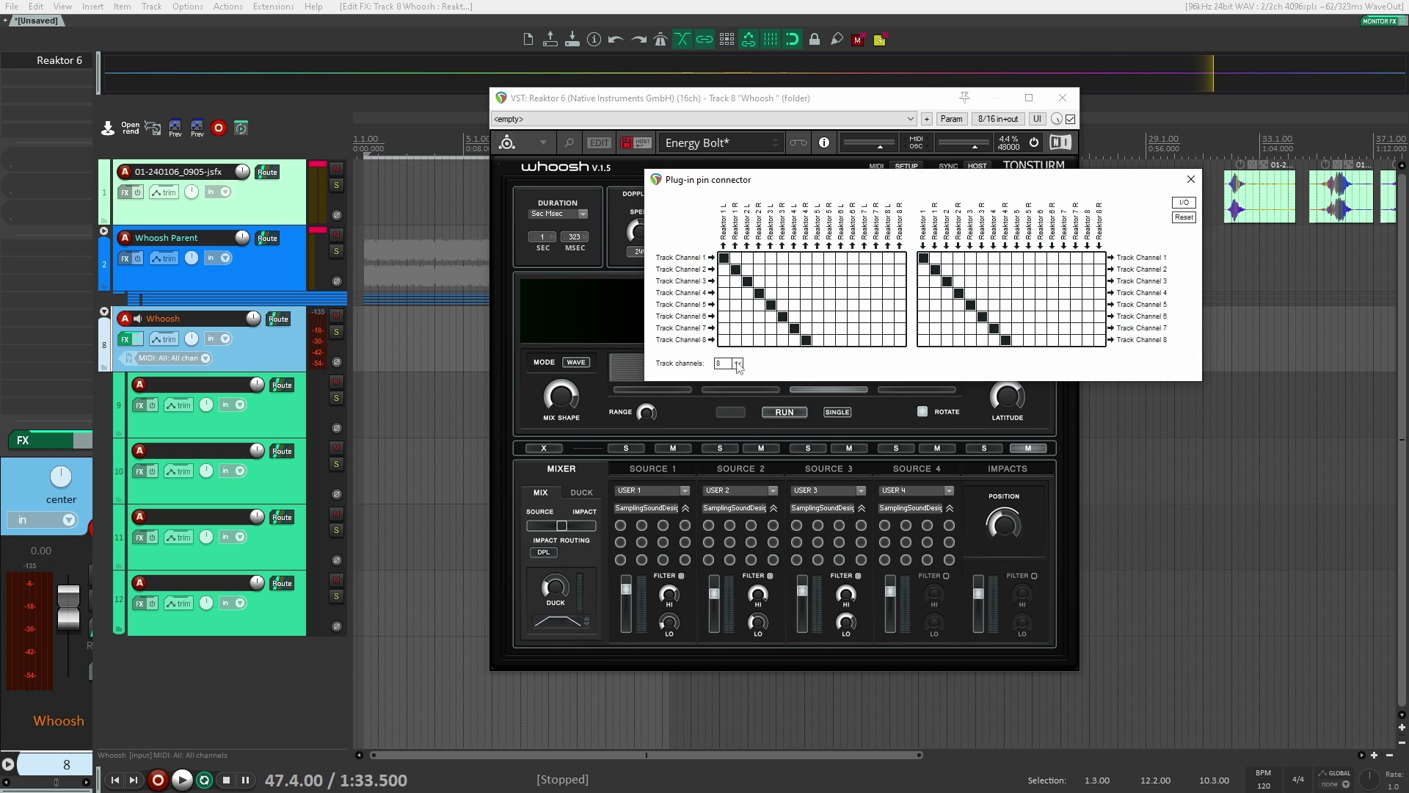
# Clear the Reaktor output pins for track channels 3 through 8, keeping only outputs 1 and 2, and close the pin connector.
pyautogui.click(1005, 339)
pyautogui.click(993, 327)
pyautogui.click(981, 315)
pyautogui.click(970, 304)
pyautogui.click(958, 282)
pyautogui.click(948, 281)
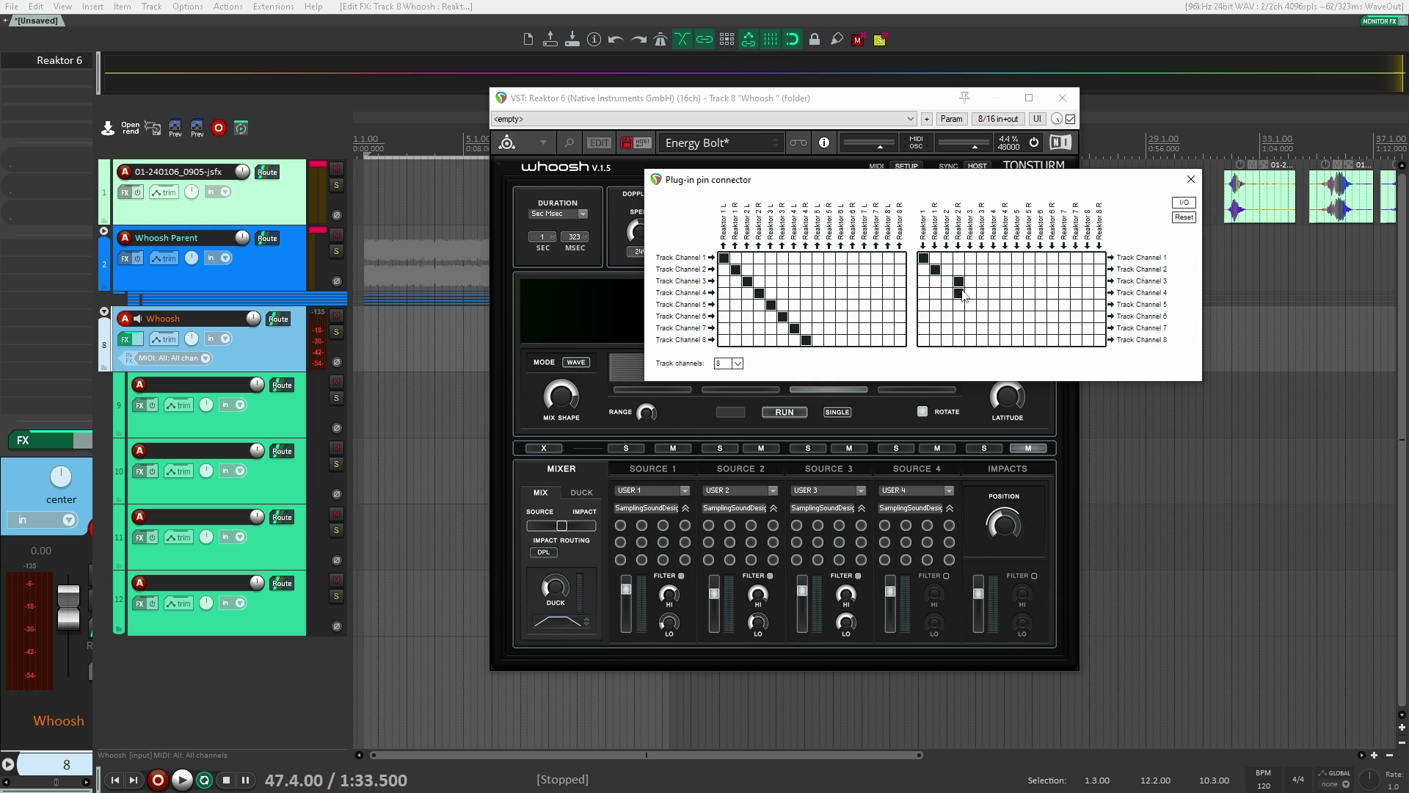
pyautogui.moveTo(964, 296); pyautogui.dragTo(933, 268)
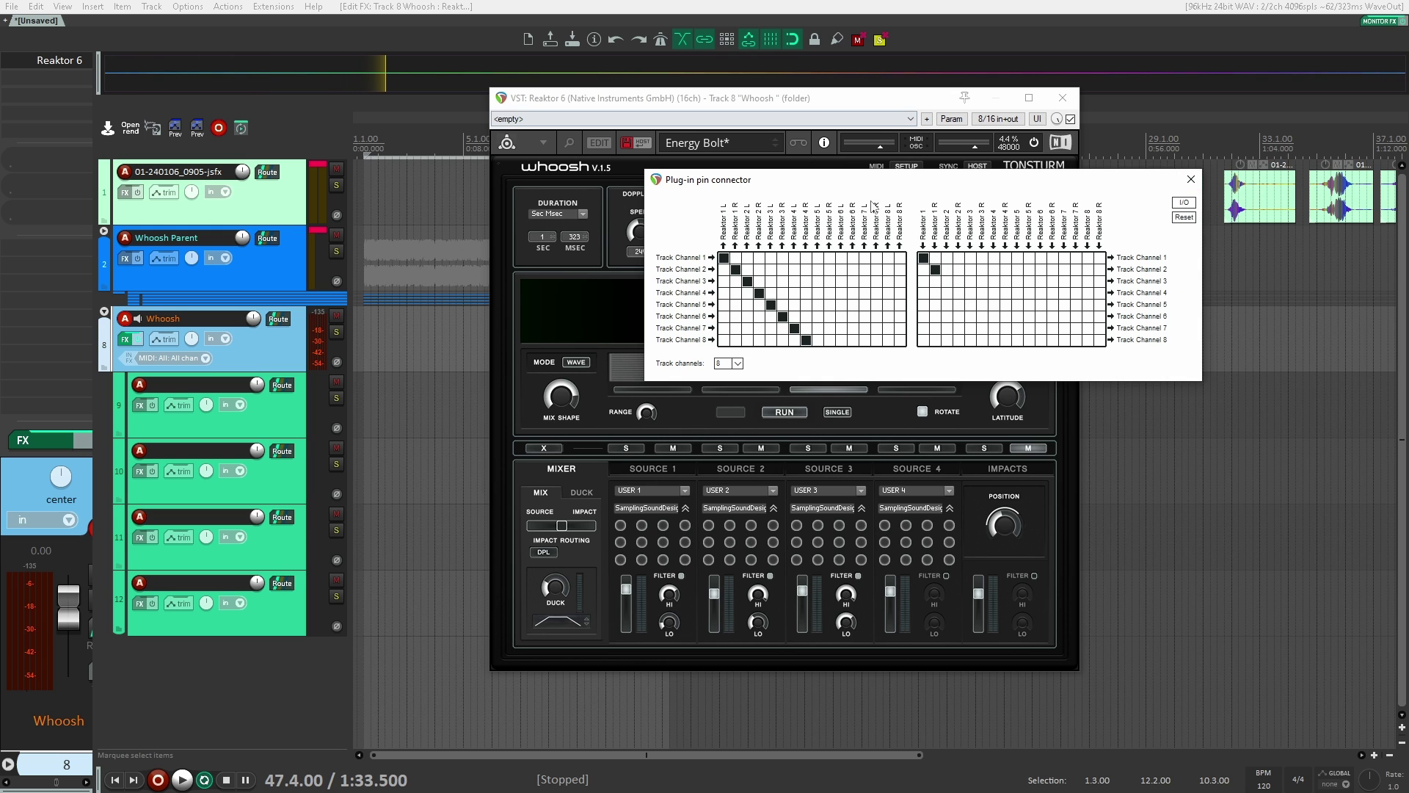
pyautogui.moveTo(824, 100); pyautogui.dragTo(891, 98)
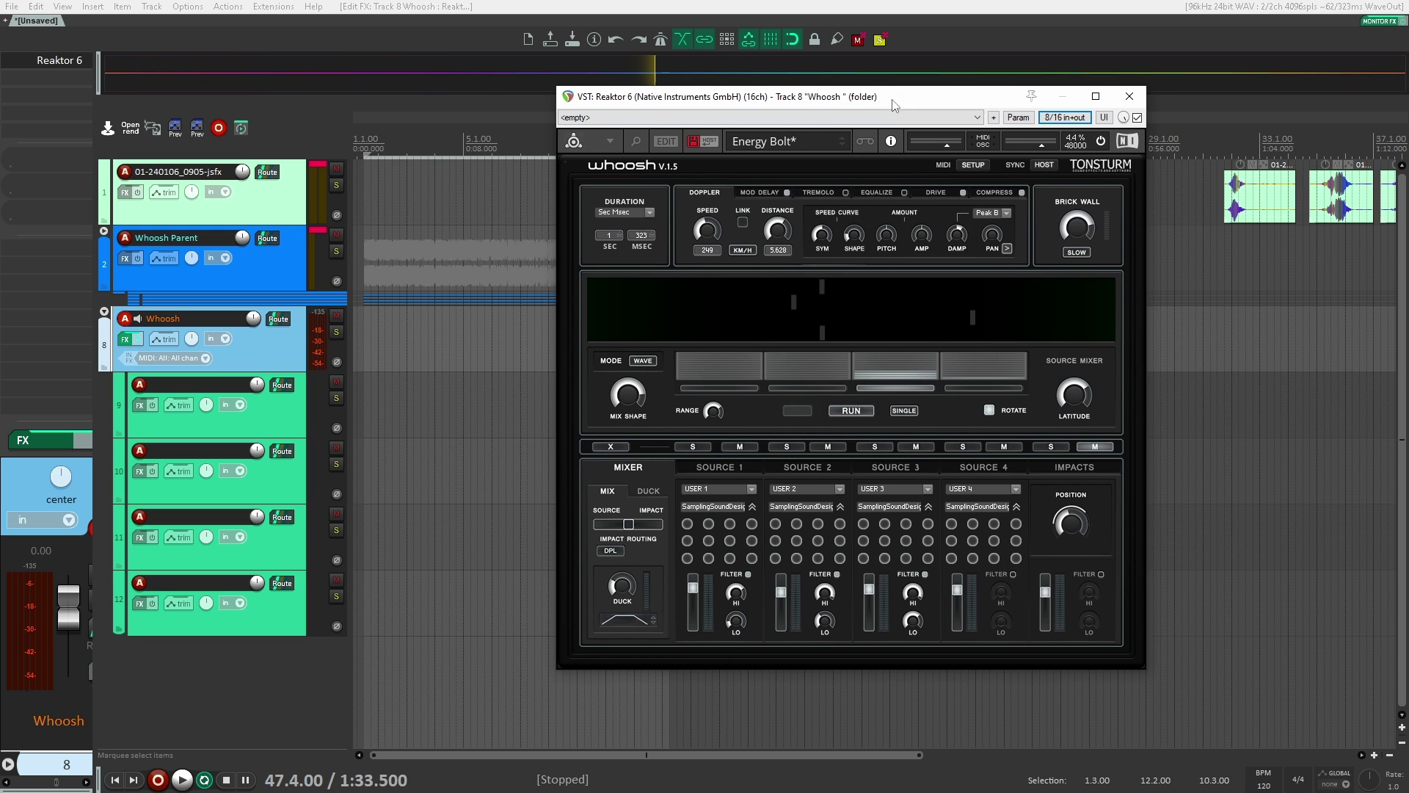
# Name the four child tracks Track 1, Track 2, Track 3 and Track 4 in order.
pyautogui.click(297, 407)
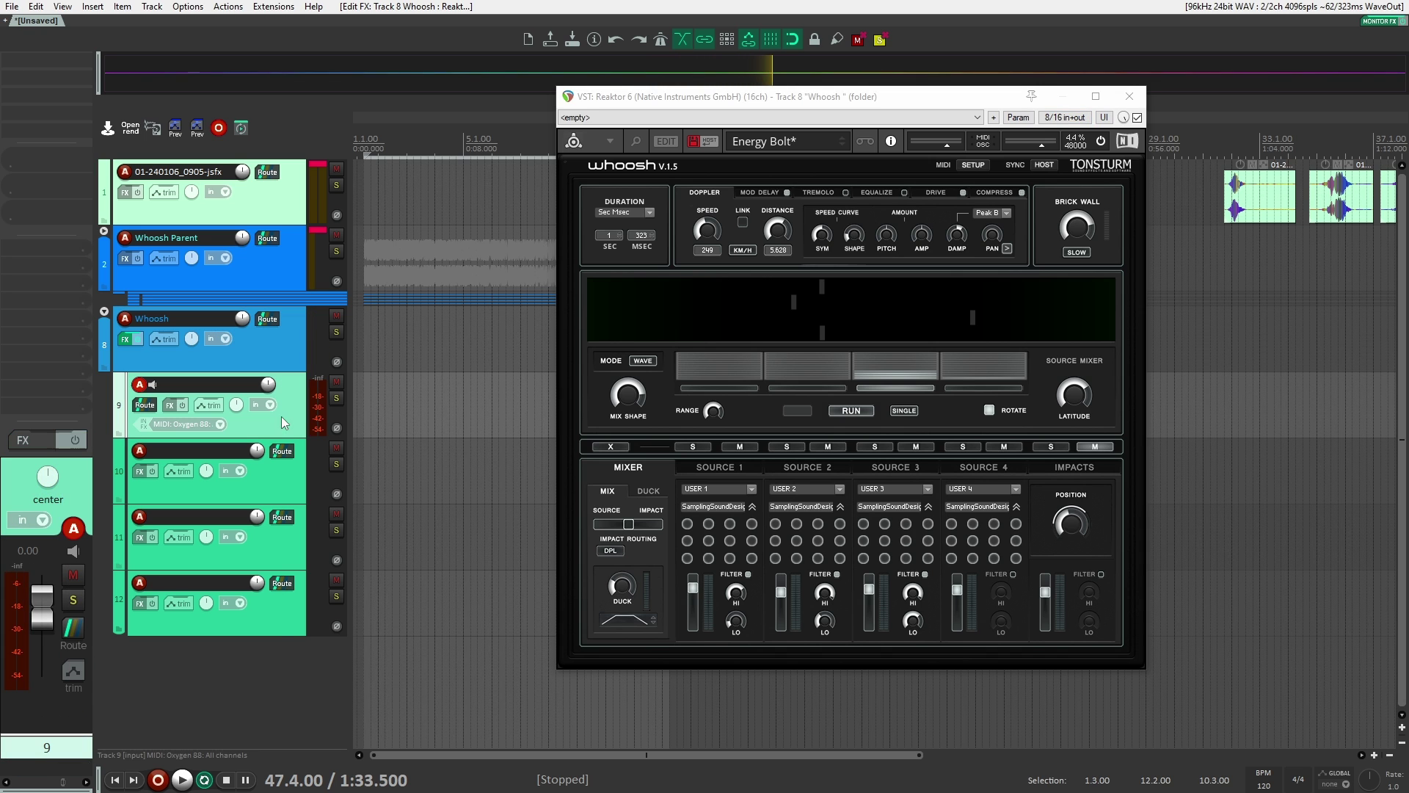
pyautogui.doubleClick(205, 383)
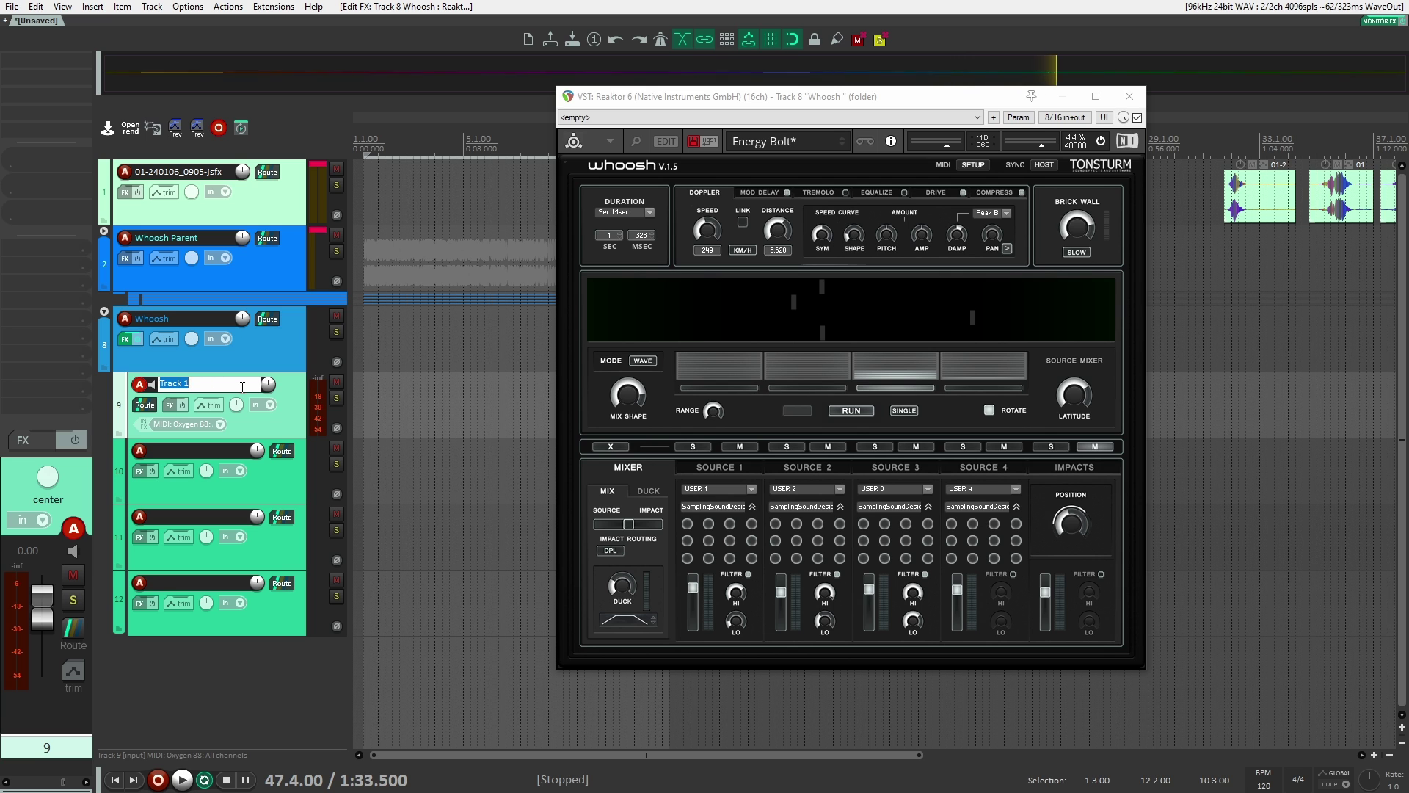
pyautogui.press('Return')
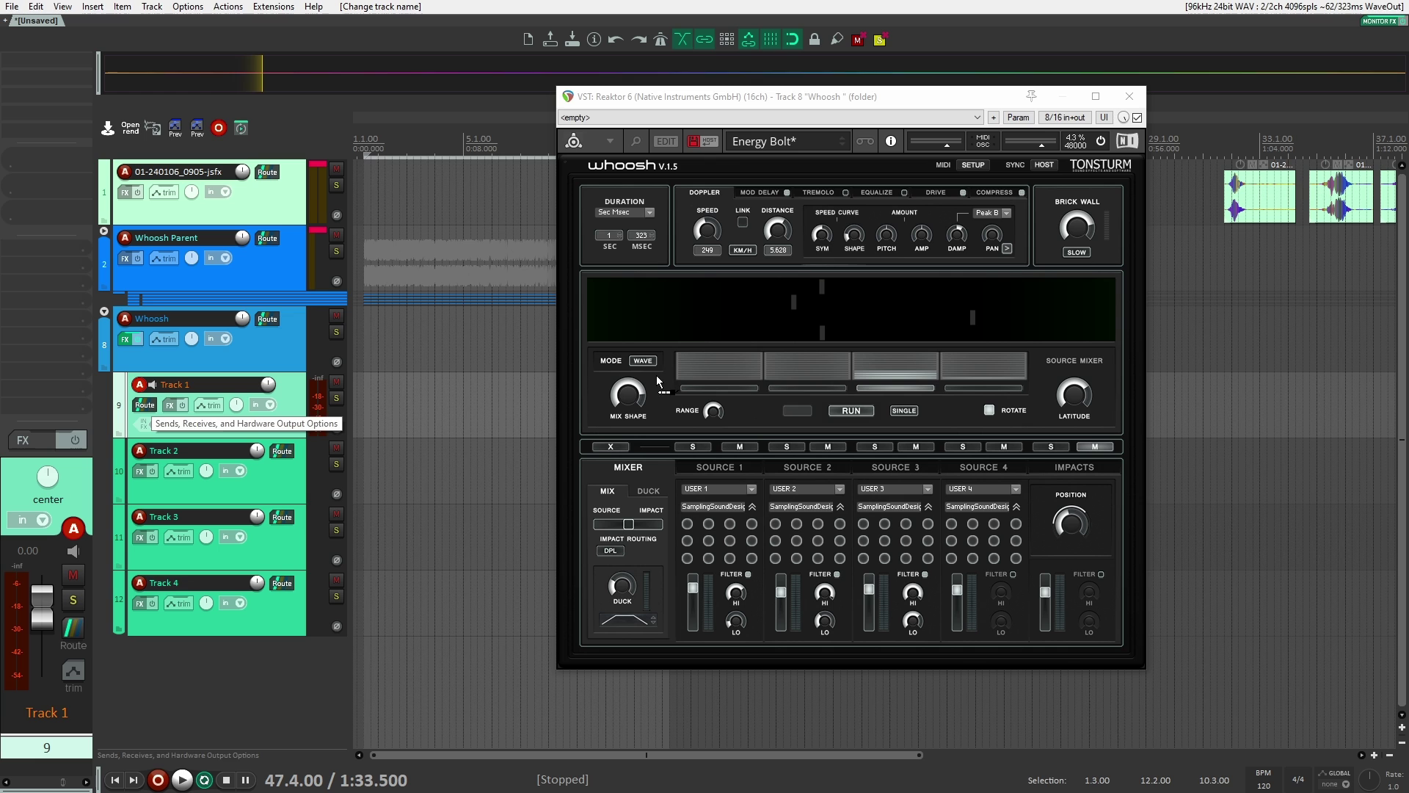
# Create a send from Track 1 to the Whoosh plug-in track and set its destination channels to 1/2.
pyautogui.moveTo(658, 381); pyautogui.dragTo(686, 324)
pyautogui.click(803, 400)
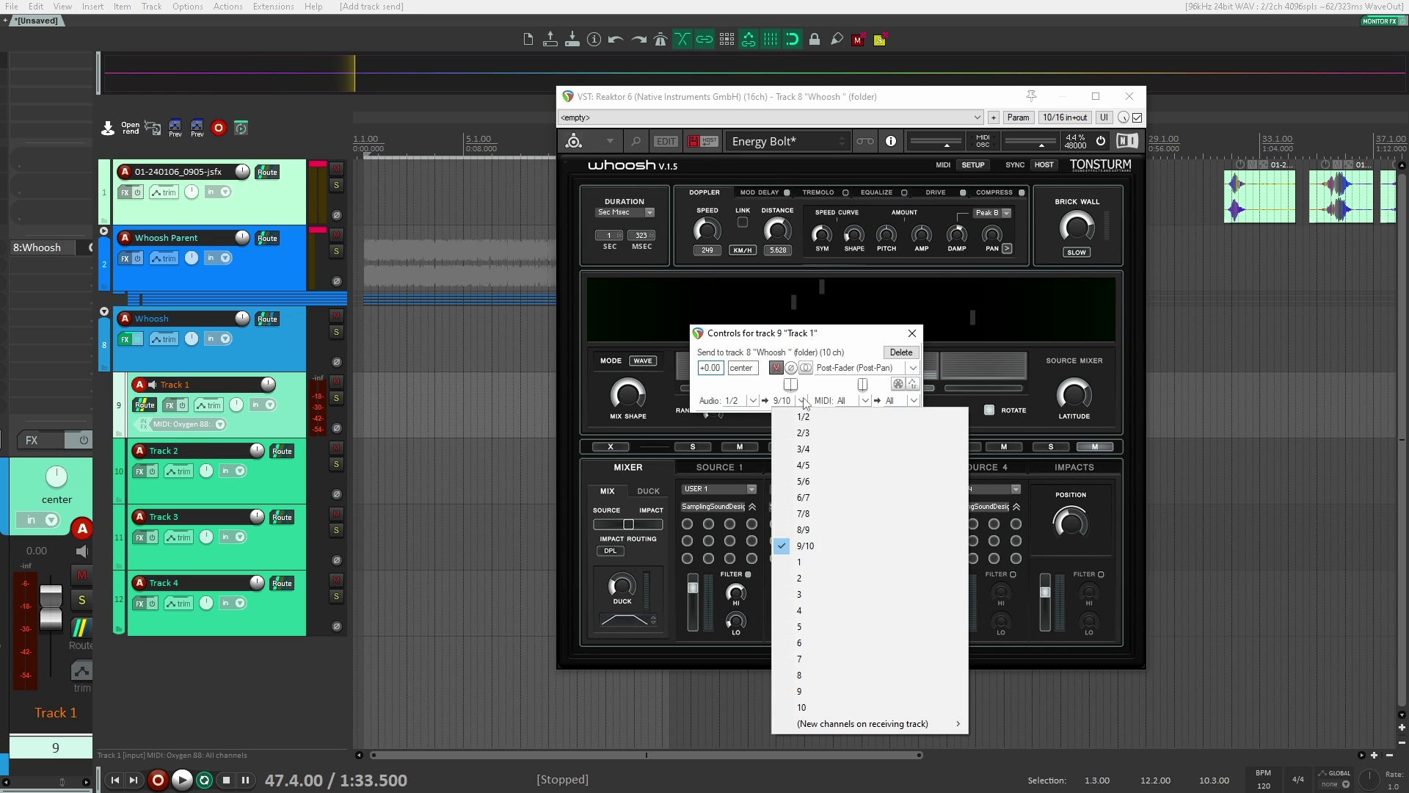
pyautogui.click(803, 416)
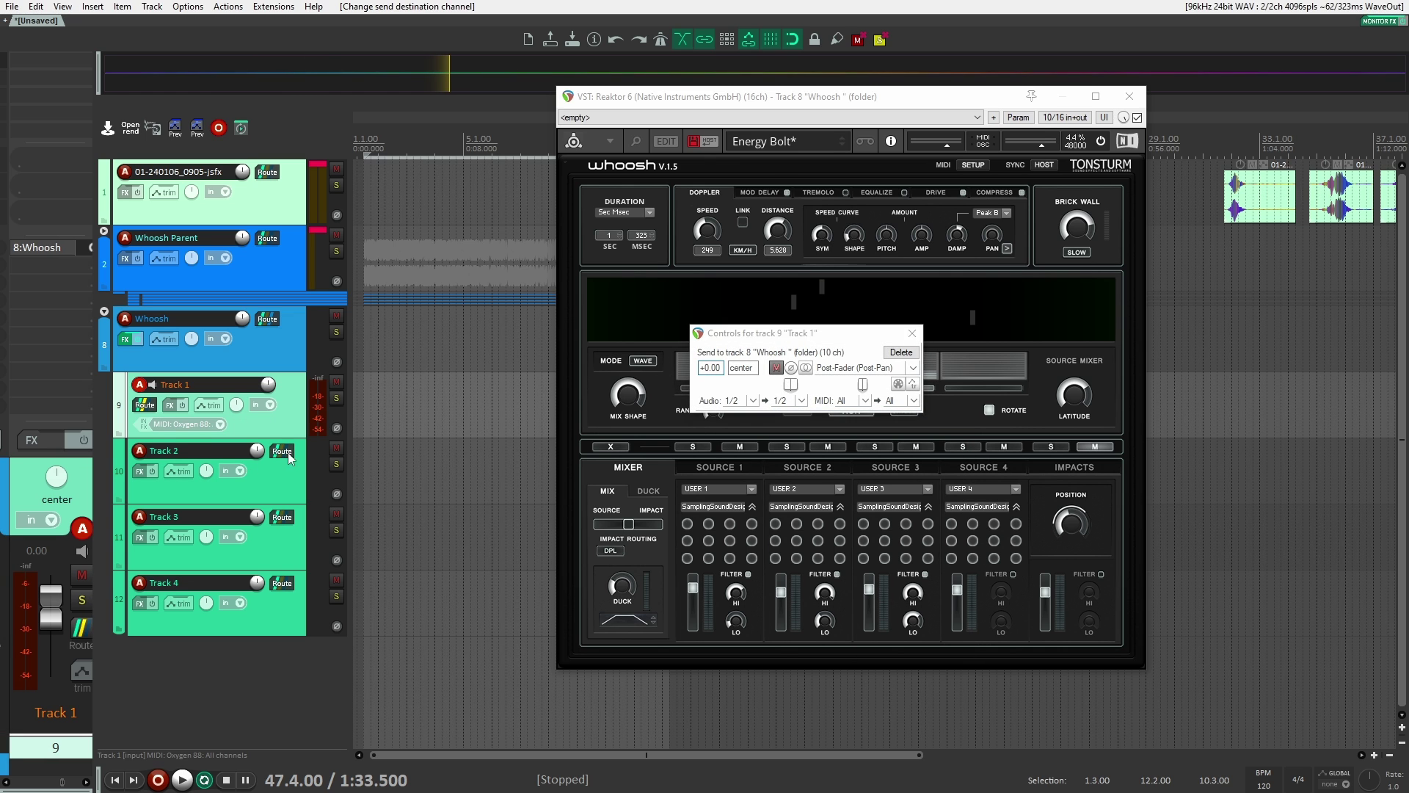
# Create sends from Track 2 and Track 3 to the Whoosh plug-in track, with destination channels 3/4 and 5/6 respectively.
pyautogui.moveTo(290, 455); pyautogui.dragTo(841, 475)
pyautogui.click(954, 552)
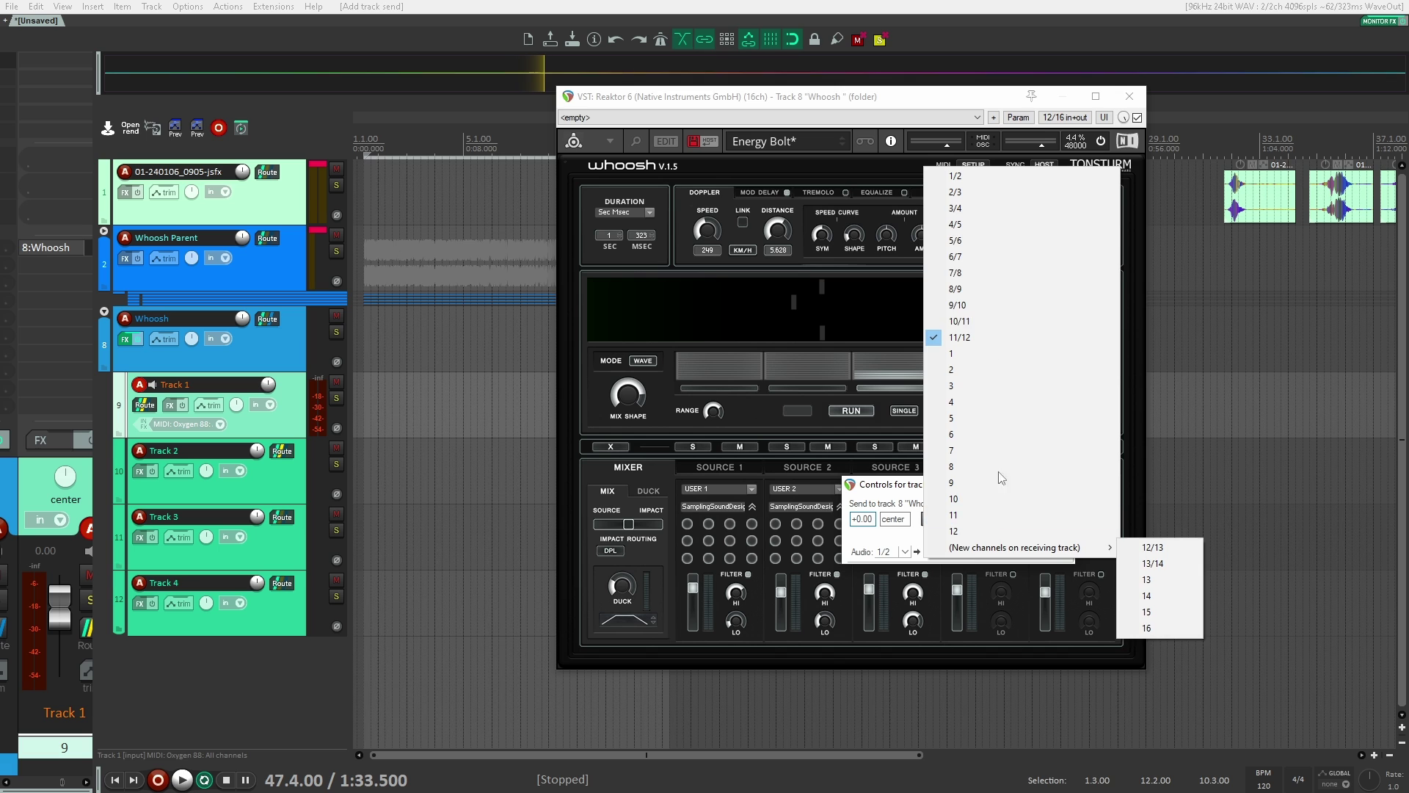
pyautogui.click(955, 208)
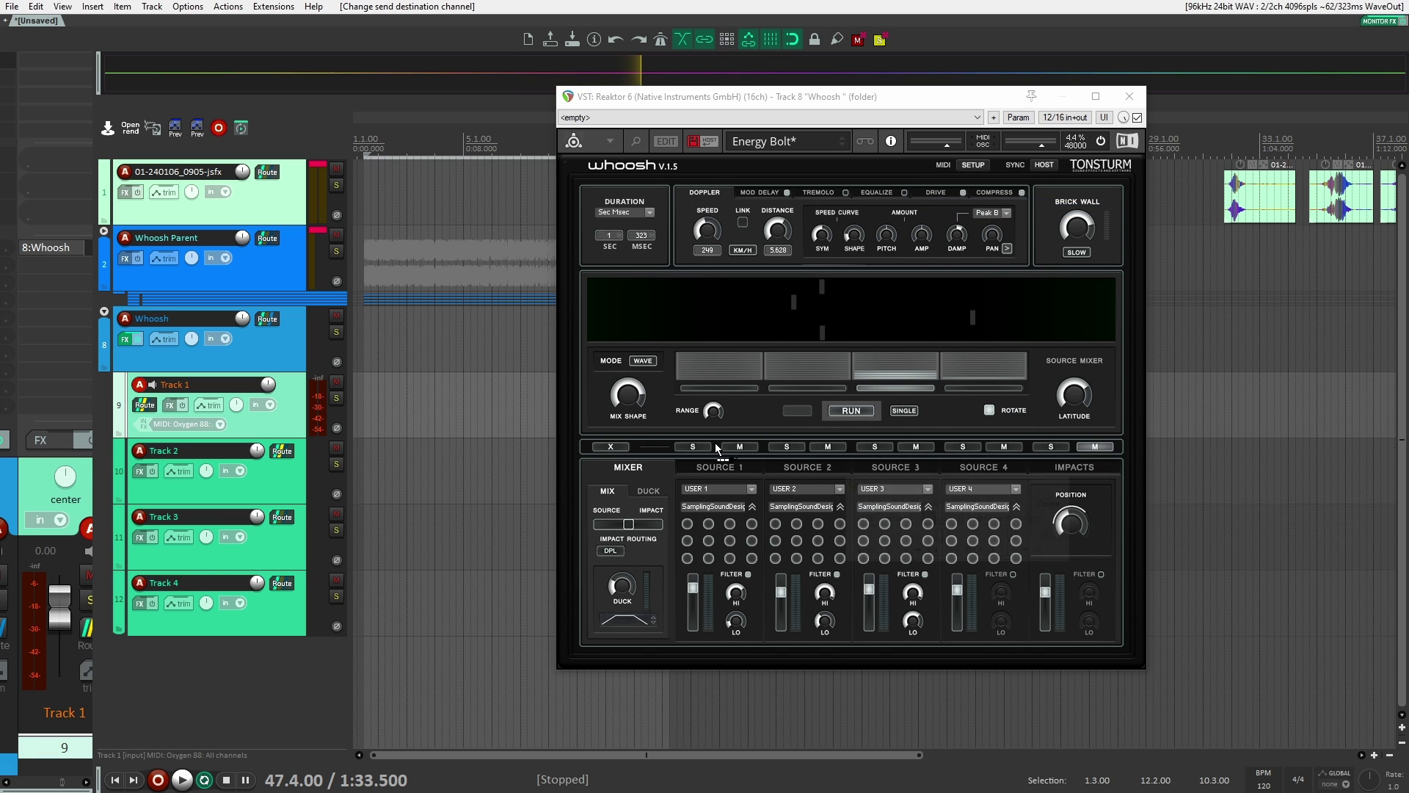
pyautogui.moveTo(716, 447); pyautogui.dragTo(719, 449)
pyautogui.click(828, 518)
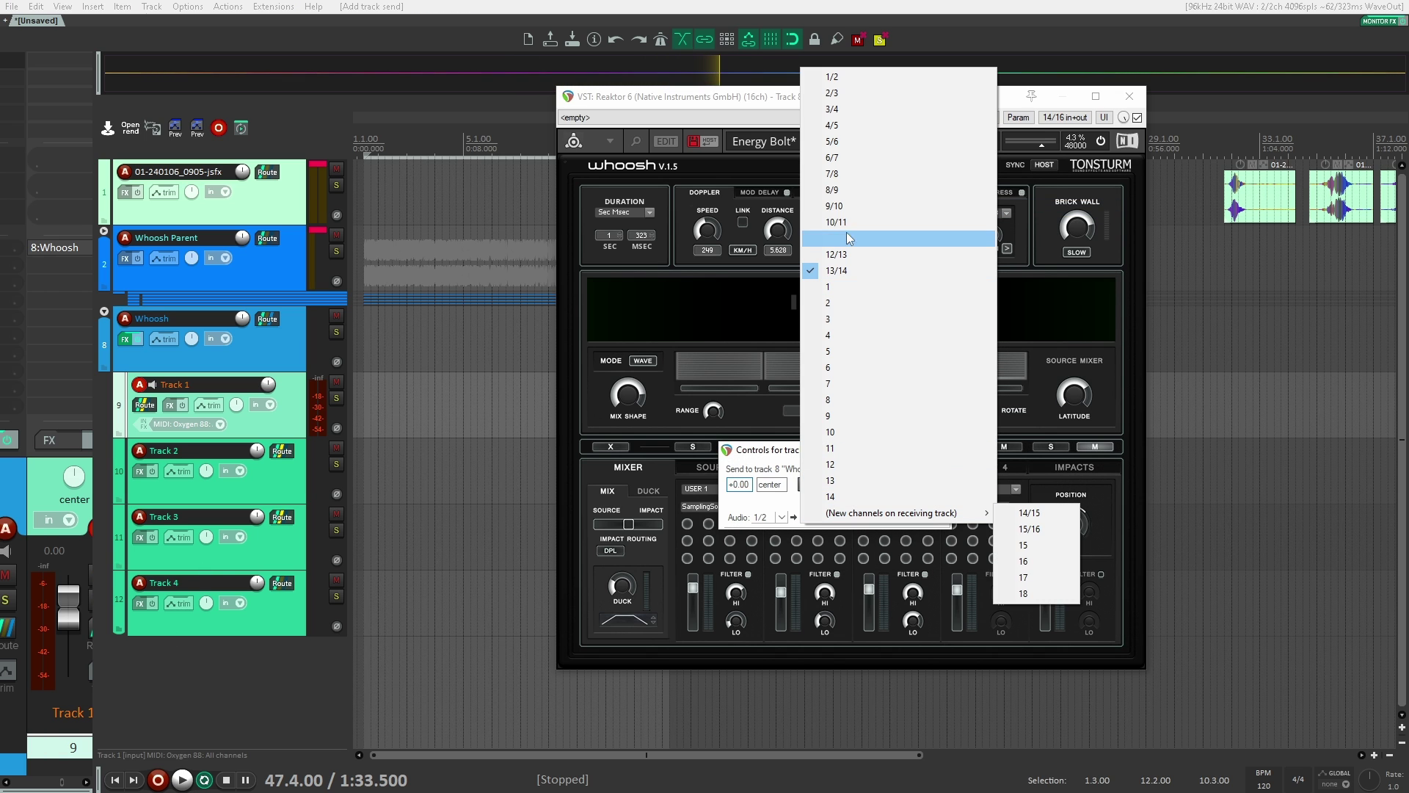
pyautogui.click(835, 154)
# Create a send from Track 4 to the Whoosh plug-in track with destination channels 7/8, and close the send controls and plug-in window.
pyautogui.moveTo(292, 582); pyautogui.dragTo(820, 343)
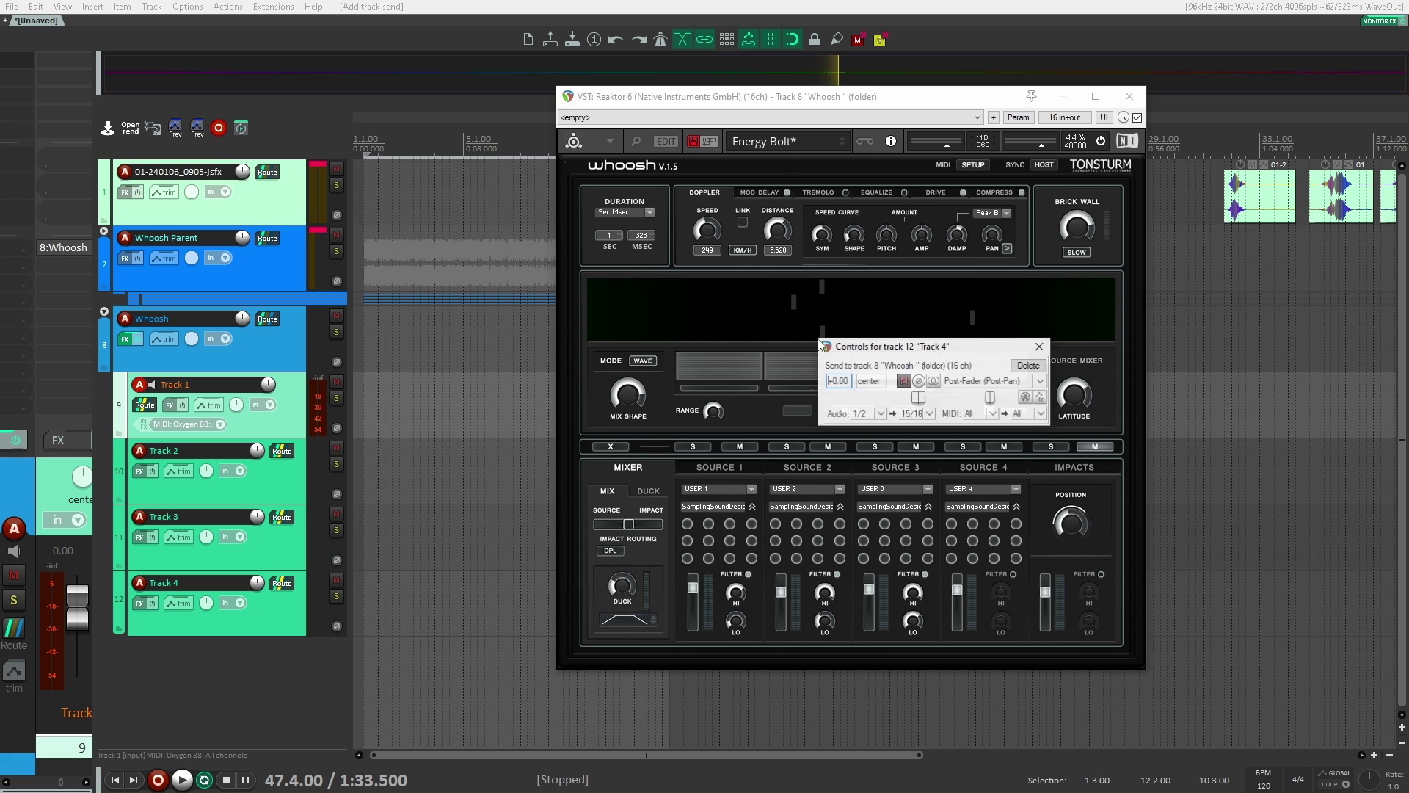
pyautogui.click(927, 415)
pyautogui.click(930, 348)
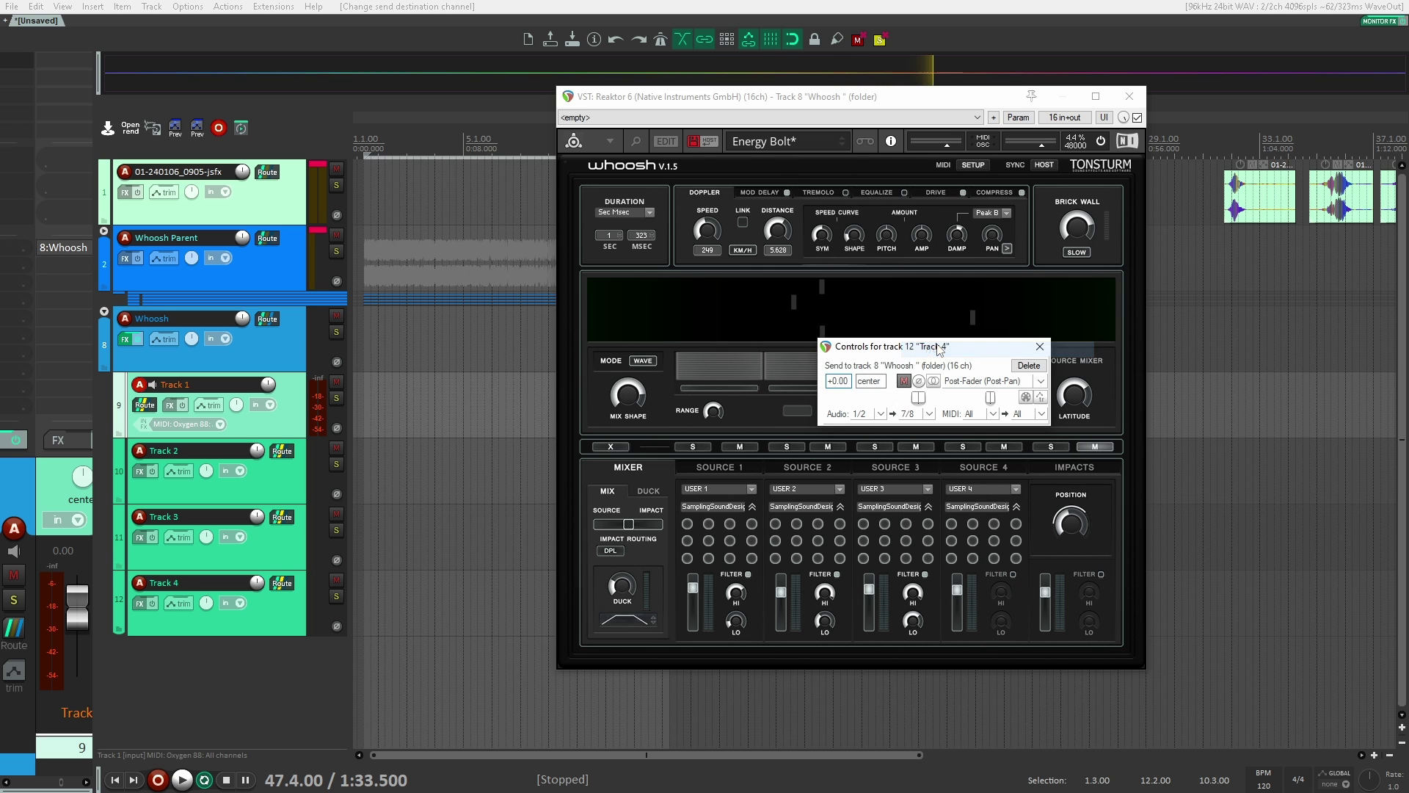
pyautogui.click(1040, 347)
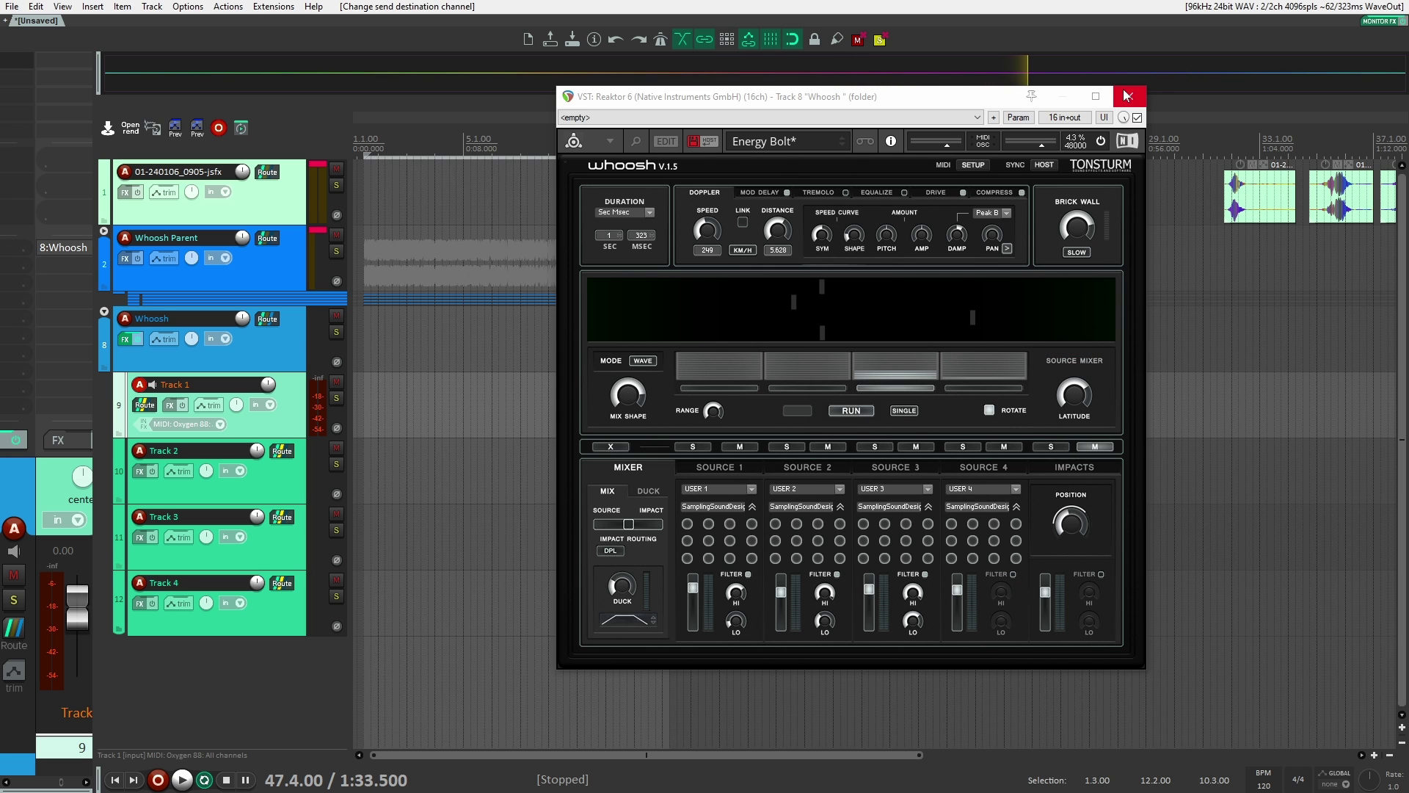
pyautogui.click(1127, 94)
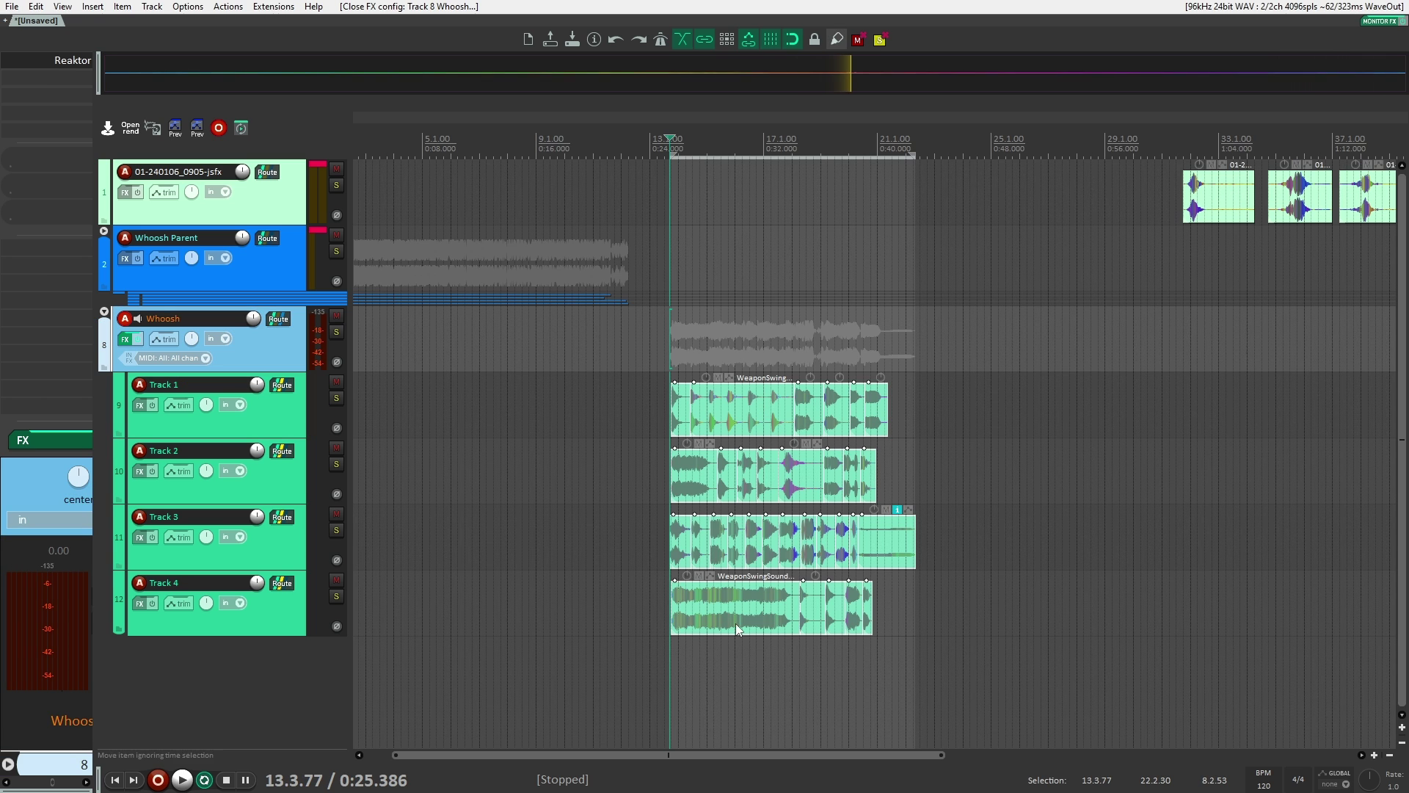
# Reopen the Whoosh track's Reaktor 6 window beside the audio items and fit the time selection to the items.
pyautogui.click(72, 61)
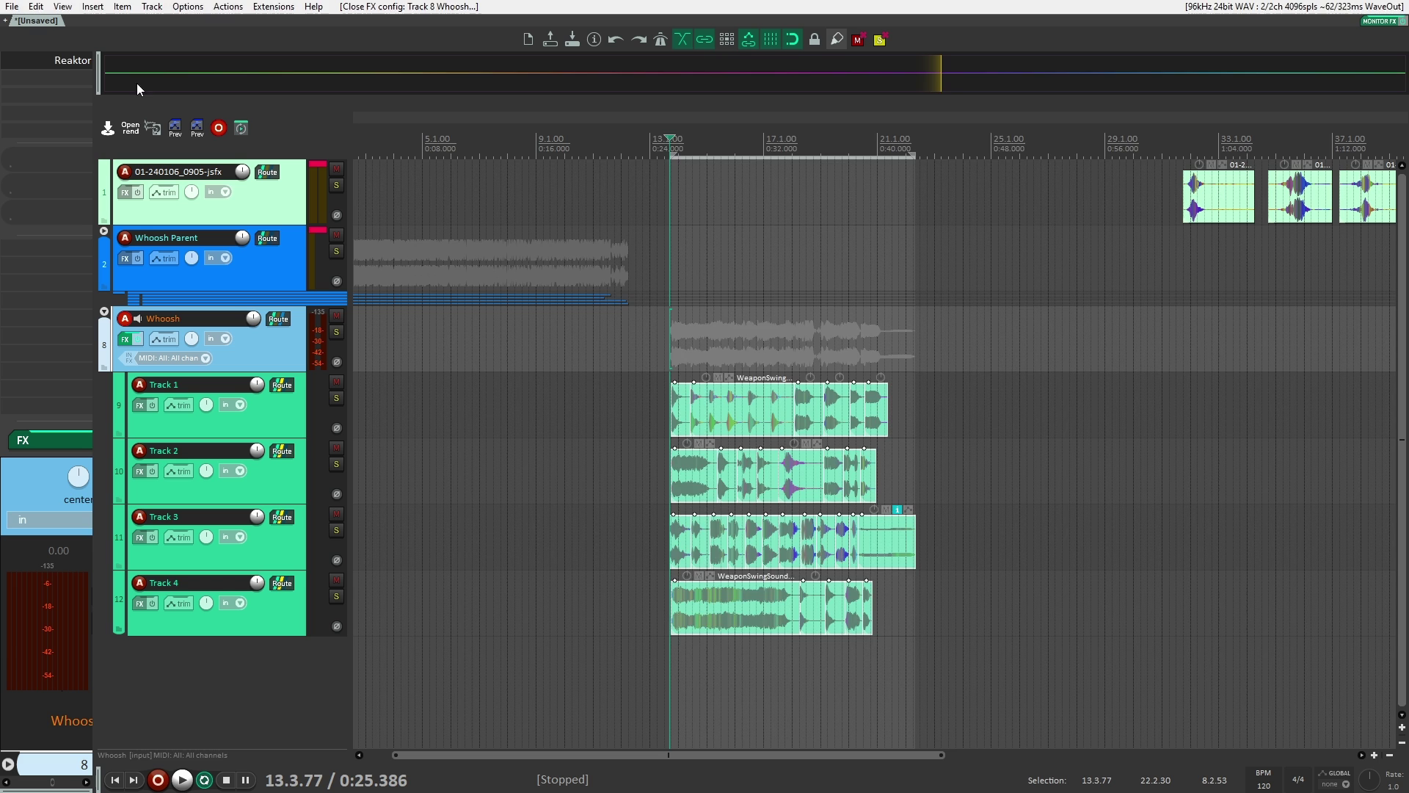
pyautogui.moveTo(838, 122); pyautogui.dragTo(1115, 119)
pyautogui.moveTo(670, 649)
pyautogui.mouseDown()
pyautogui.moveTo(850, 646)
pyautogui.moveTo(785, 639)
pyautogui.mouseUp()
pyautogui.moveTo(609, 678)
pyautogui.mouseDown()
pyautogui.moveTo(943, 367)
pyautogui.moveTo(1071, 332)
pyautogui.mouseUp()
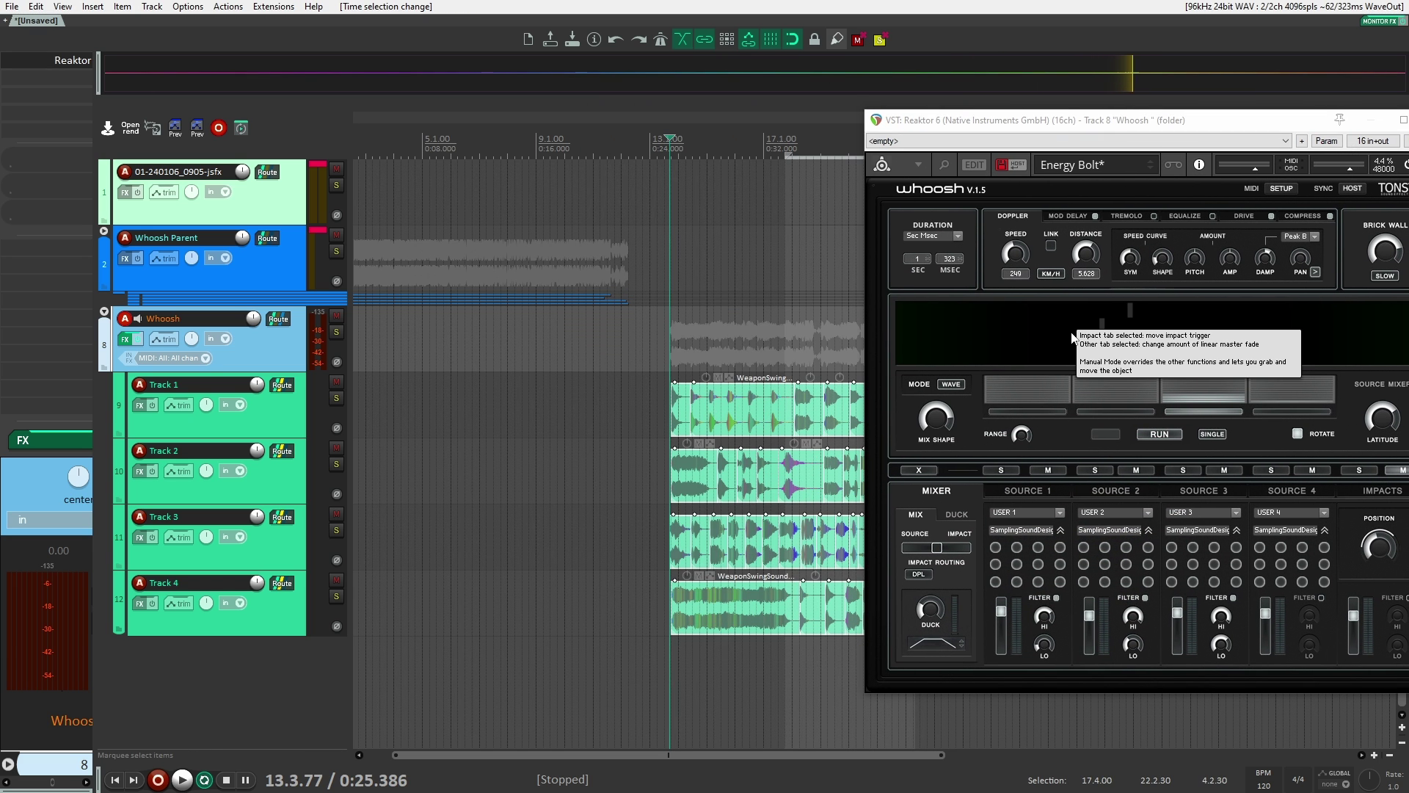
pyautogui.hotkey('ctrl', 'shift', 't')
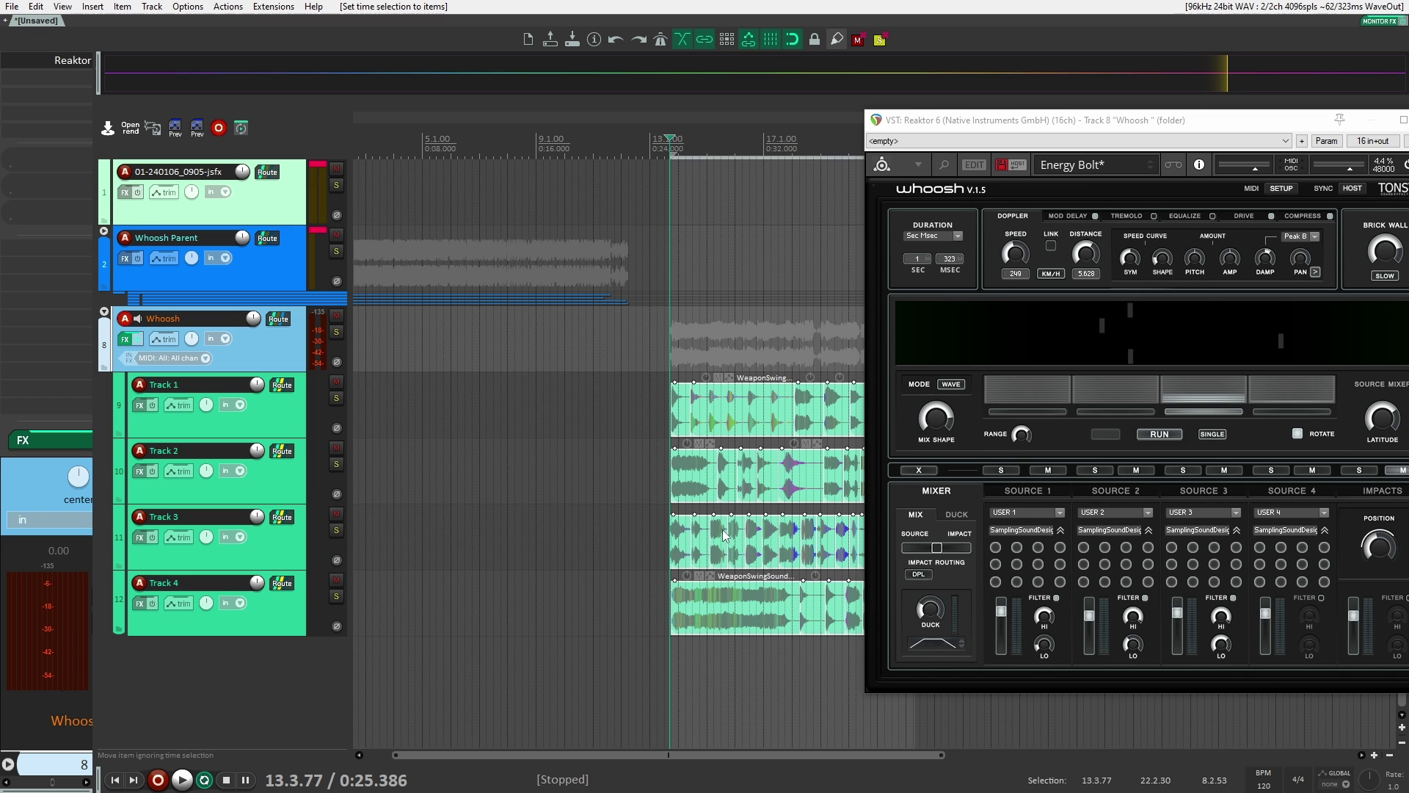
# Run the whoosh on the routed audio during playback and set its duration to 3 seconds.
pyautogui.click(1034, 425)
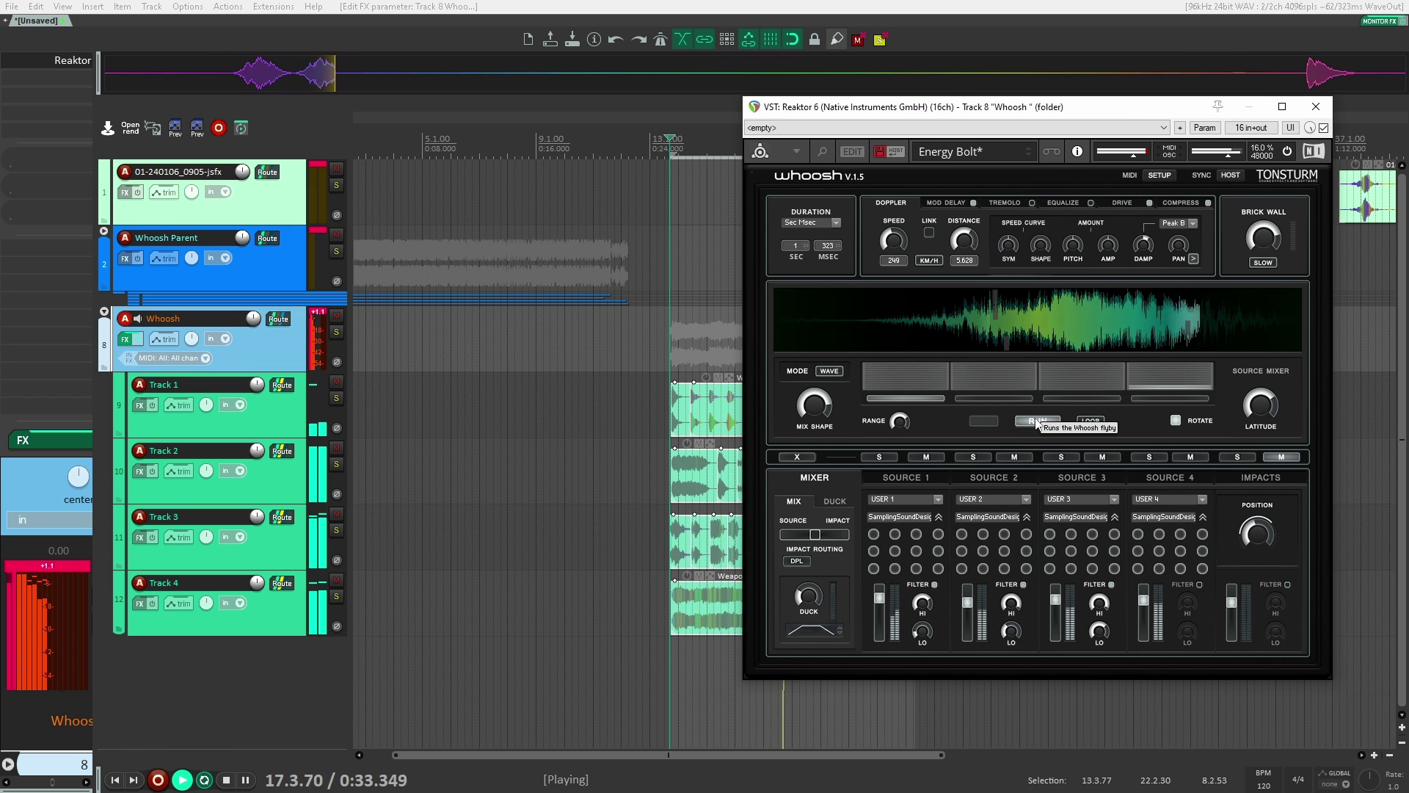
pyautogui.moveTo(799, 244); pyautogui.dragTo(800, 226)
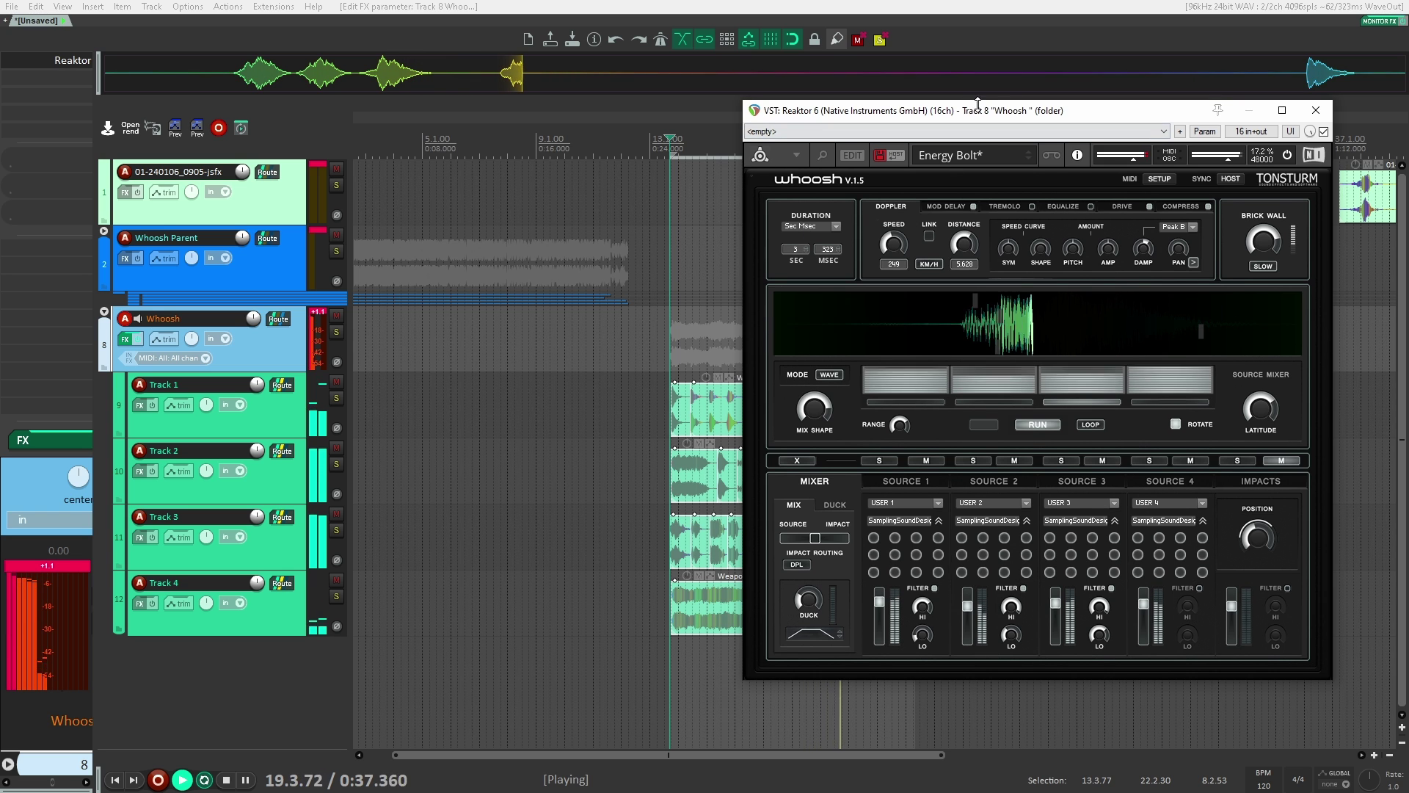
pyautogui.moveTo(970, 112); pyautogui.dragTo(1147, 99)
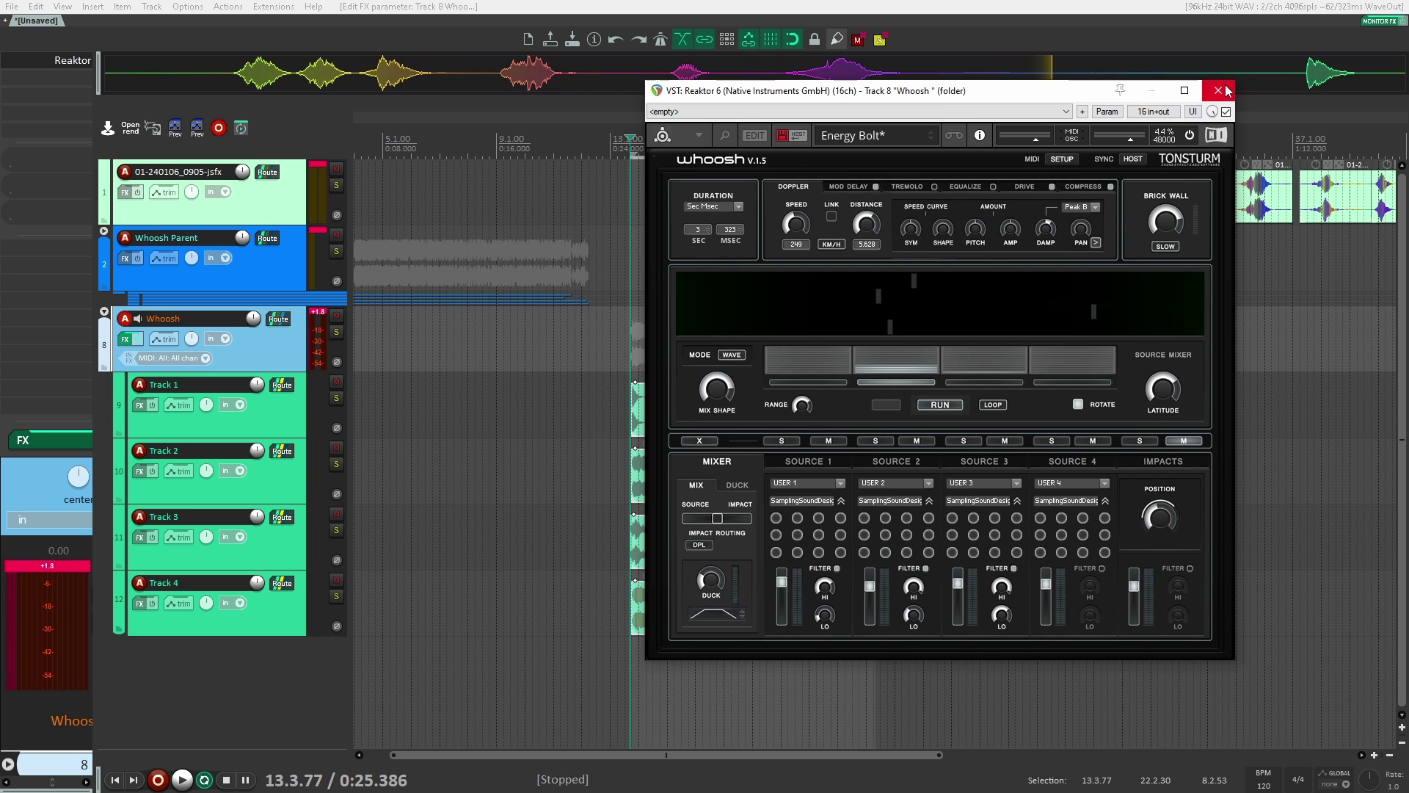
# Close the Reaktor window and delete all audio items on Tracks 1 to 4.
pyautogui.click(1224, 90)
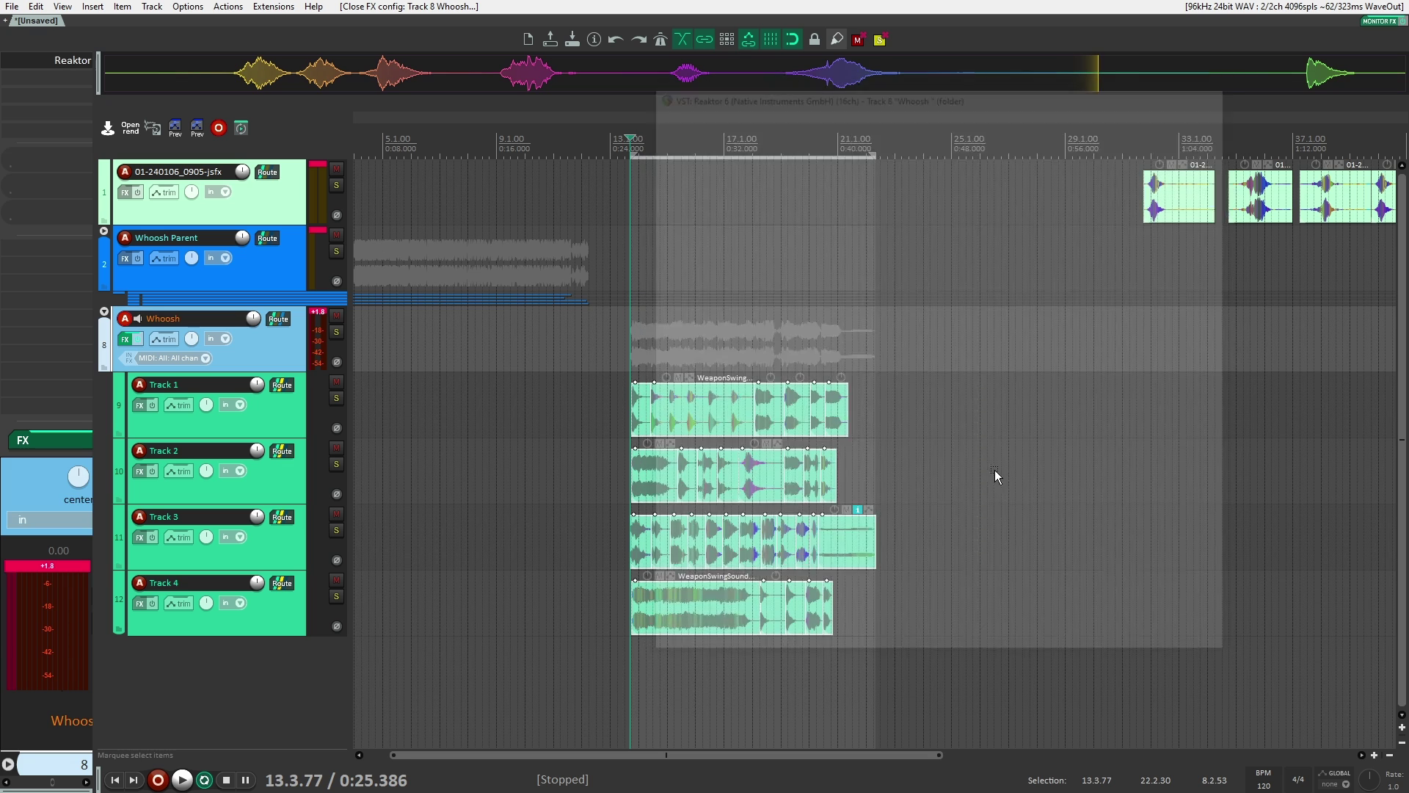
pyautogui.moveTo(1030, 304); pyautogui.dragTo(622, 663)
pyautogui.press('Delete')
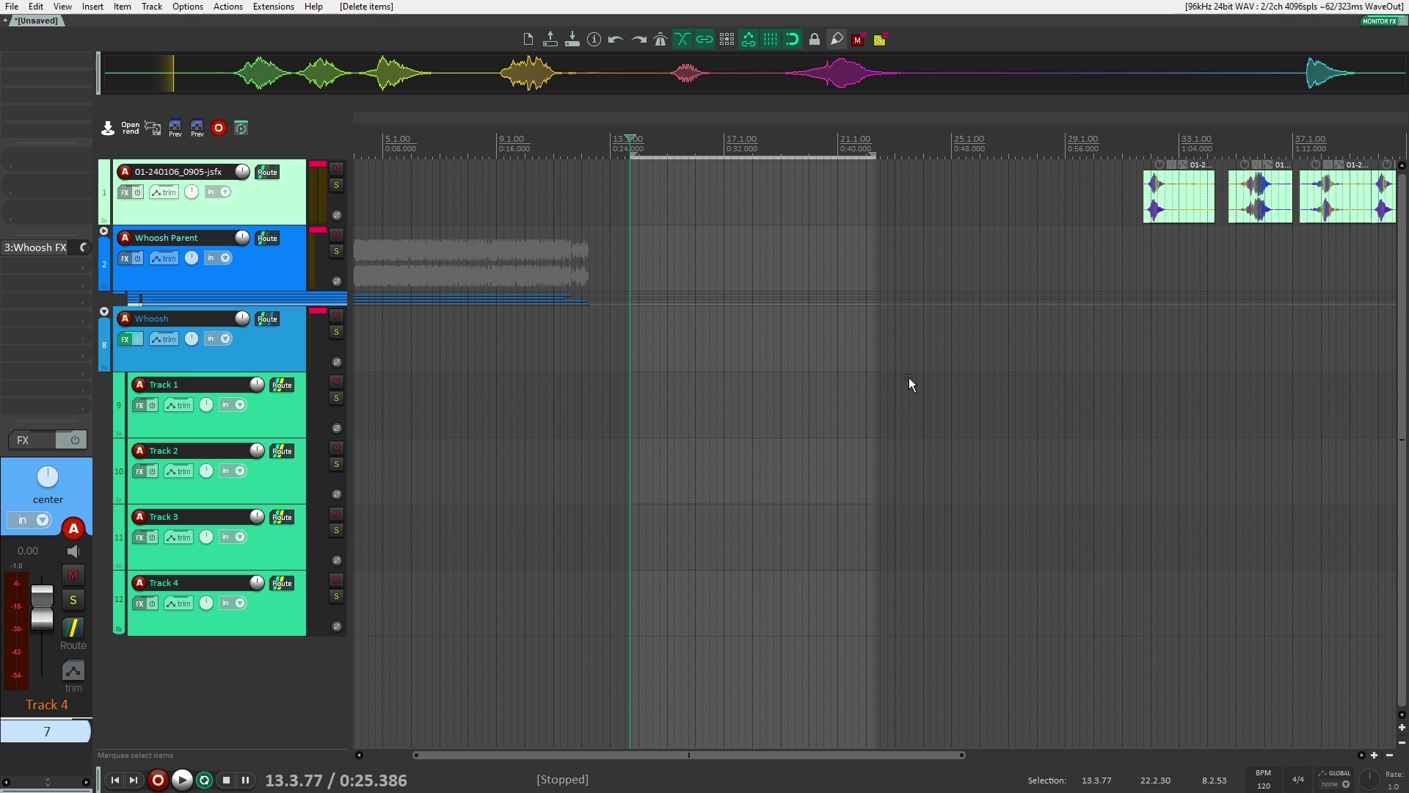
# Place the Whoosh track with its child tracks inside a new folder track named Parent.
pyautogui.click(283, 359)
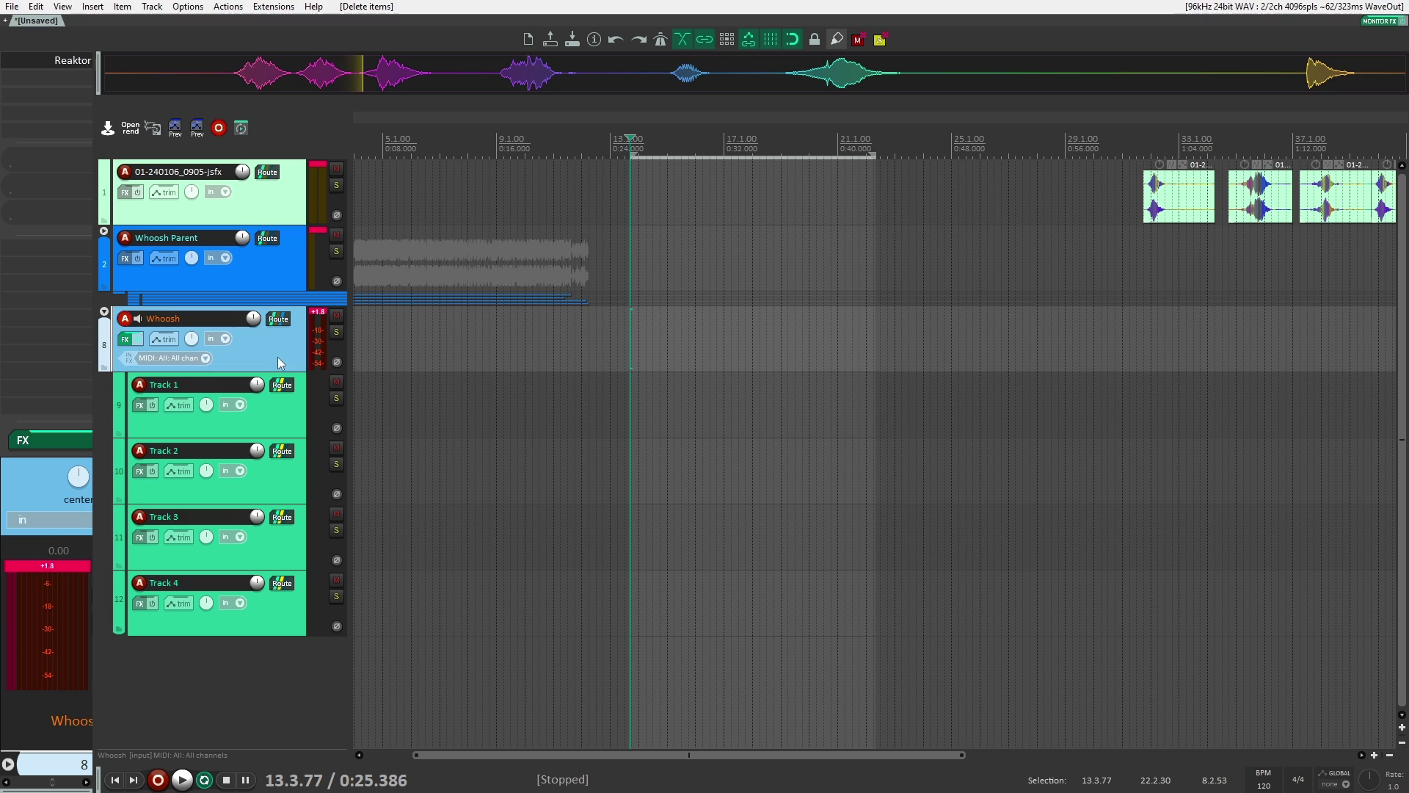
pyautogui.hotkey('ctrl', 'g')
pyautogui.doubleClick(211, 319)
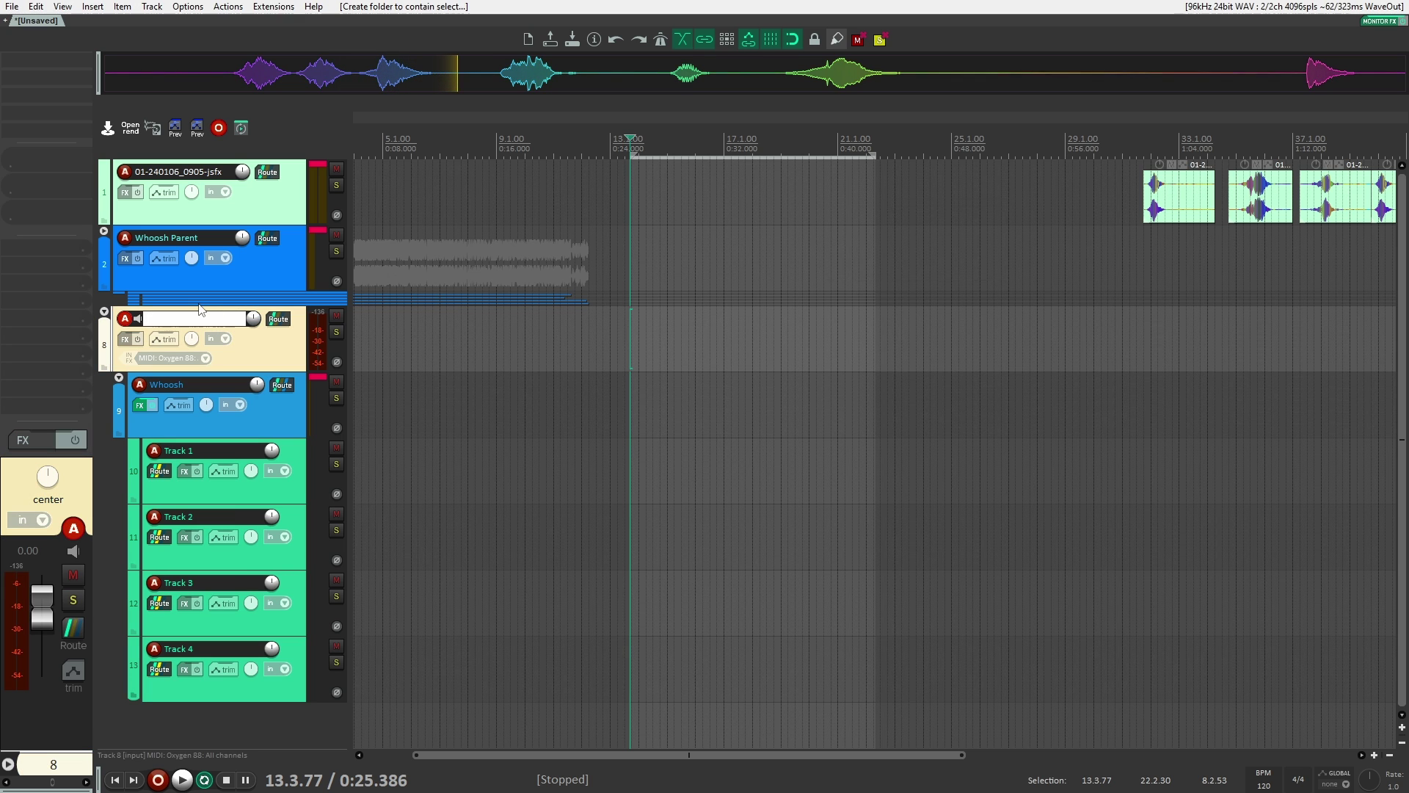
pyautogui.write('Parent')
pyautogui.press('Return')
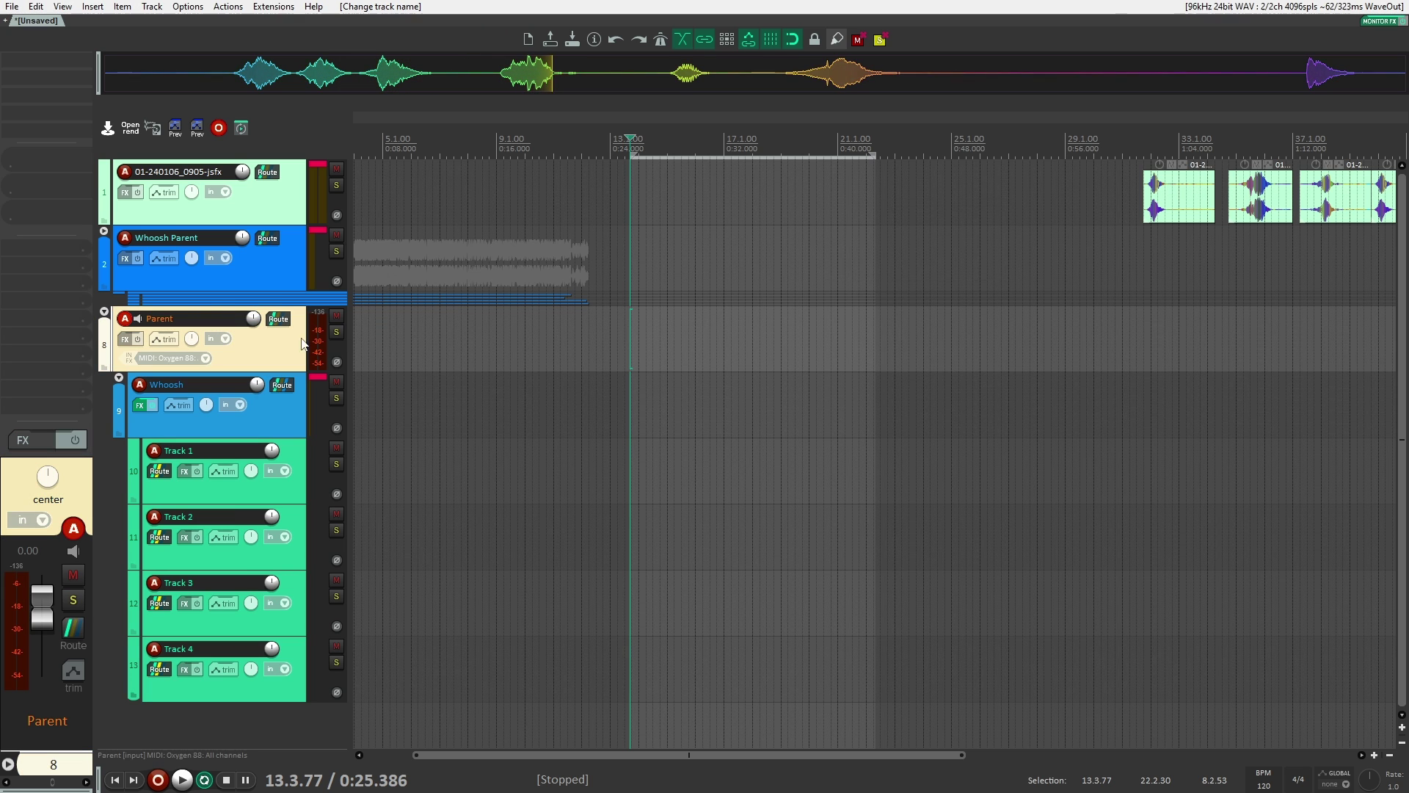
pyautogui.click(64, 56)
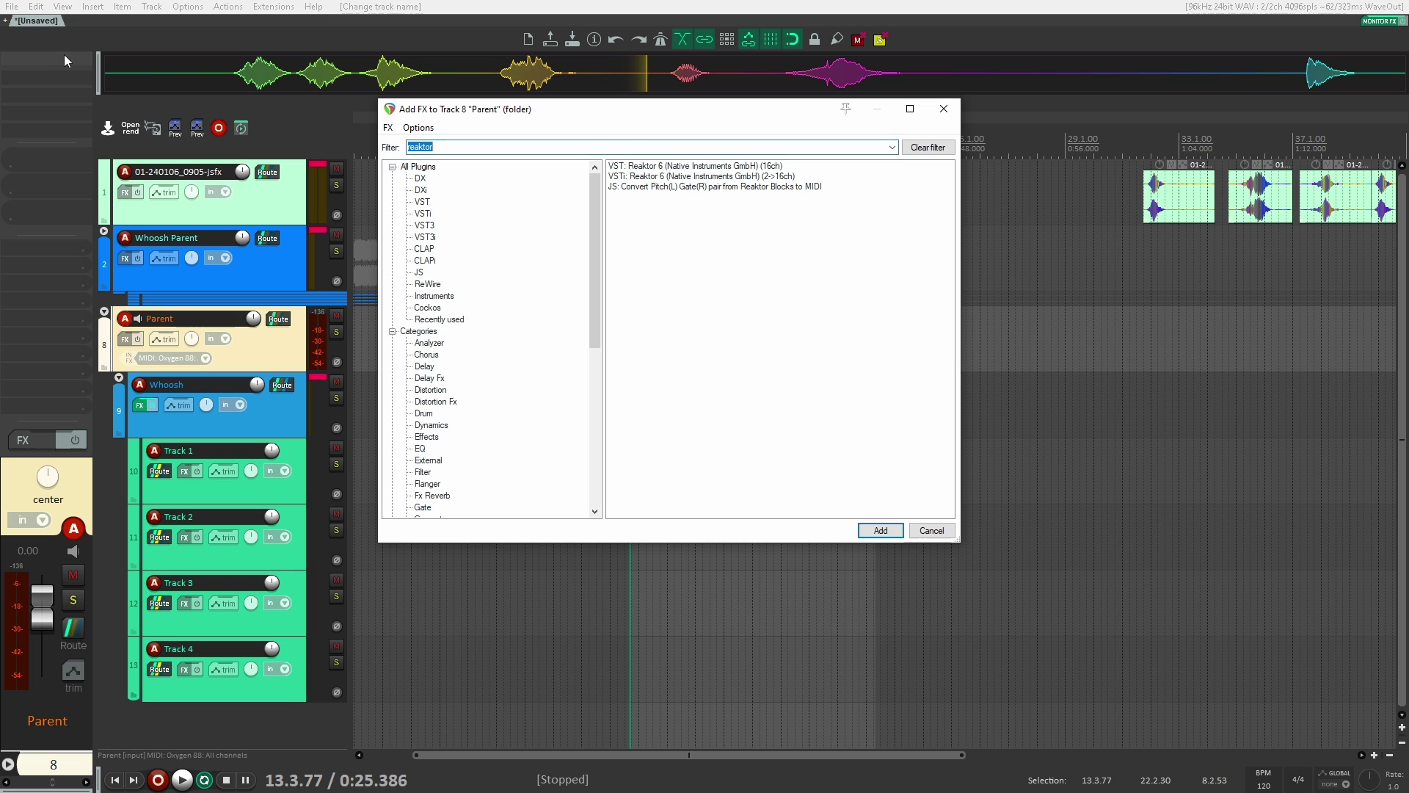
pyautogui.press('Escape')
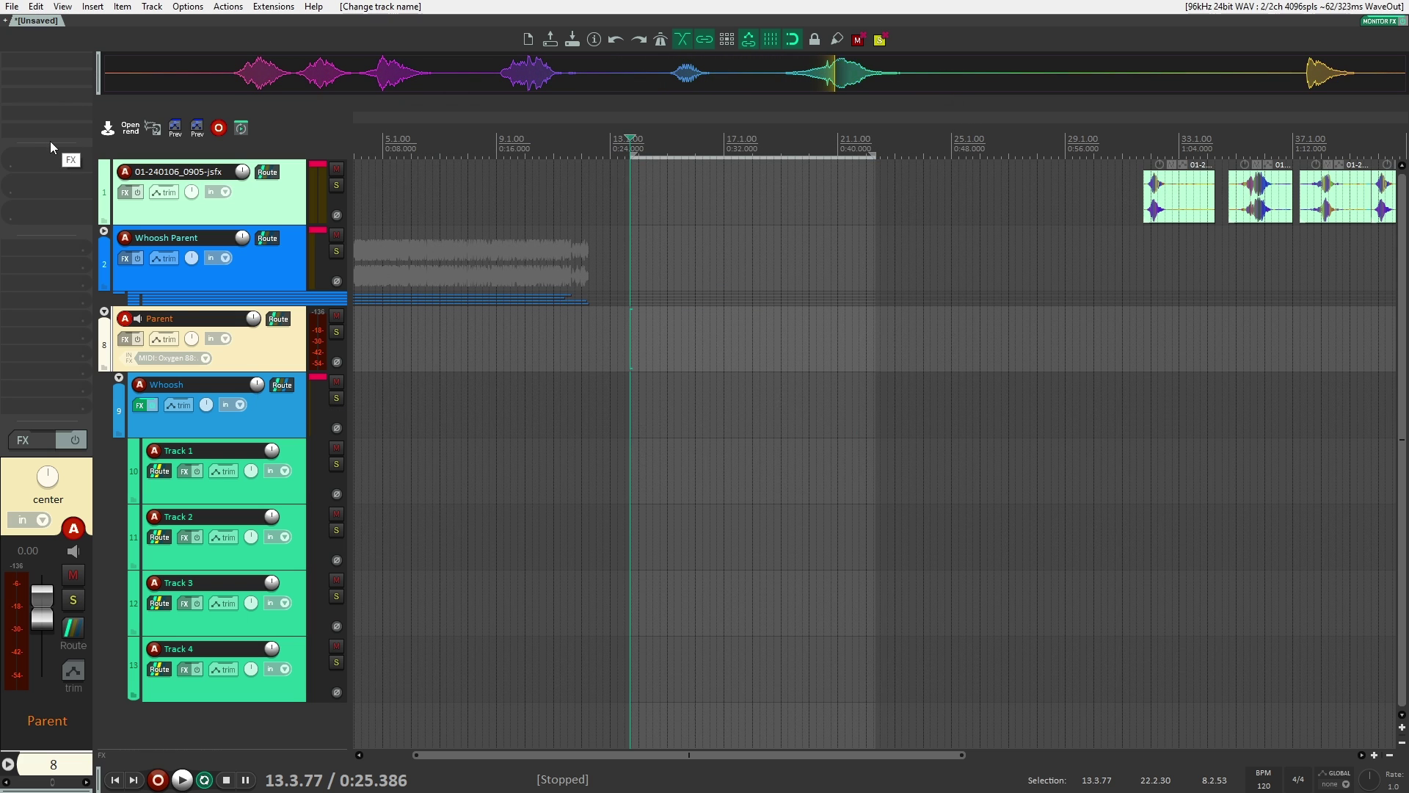
pyautogui.click(284, 421)
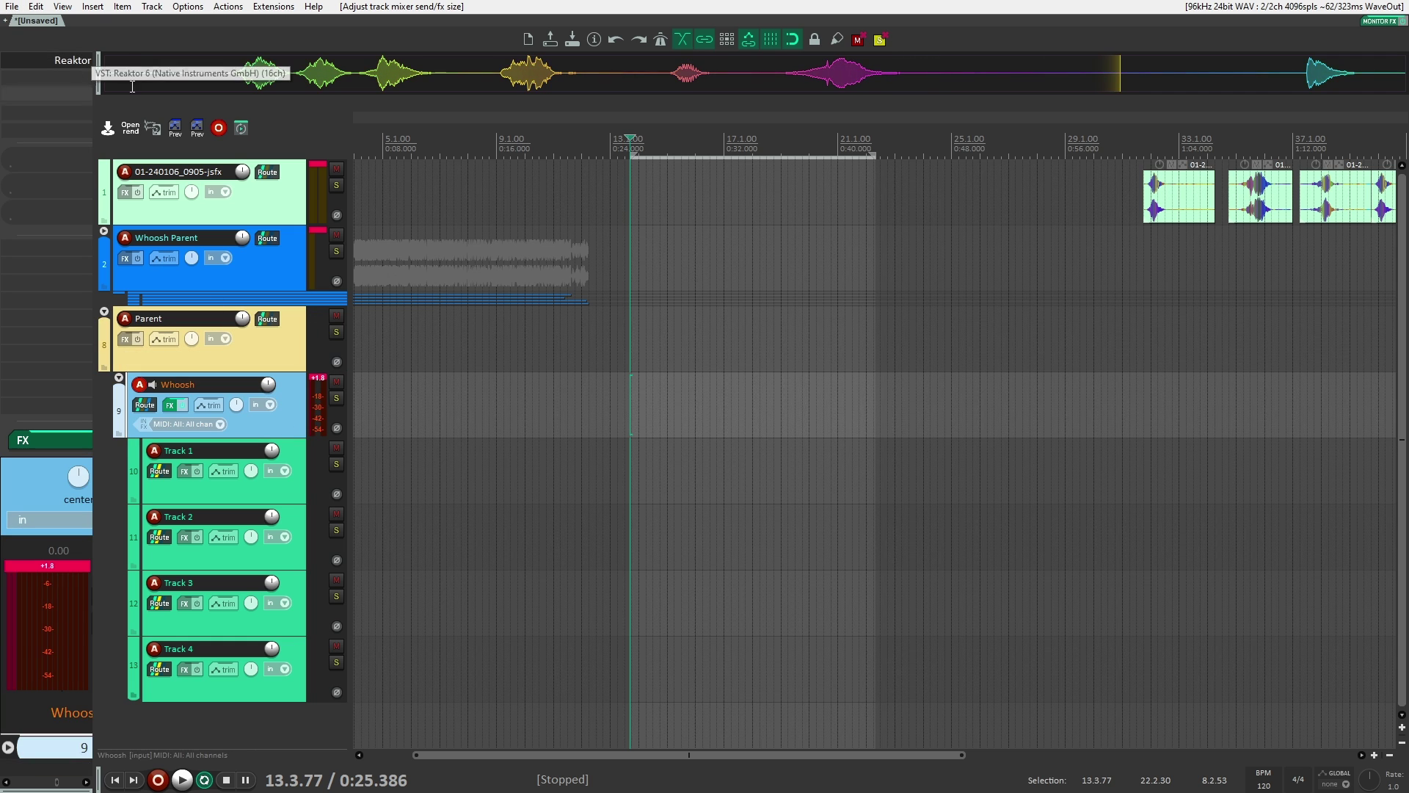
# Color the Parent track, the Whoosh track and Tracks 1 to 4 bright green.
pyautogui.click(278, 345)
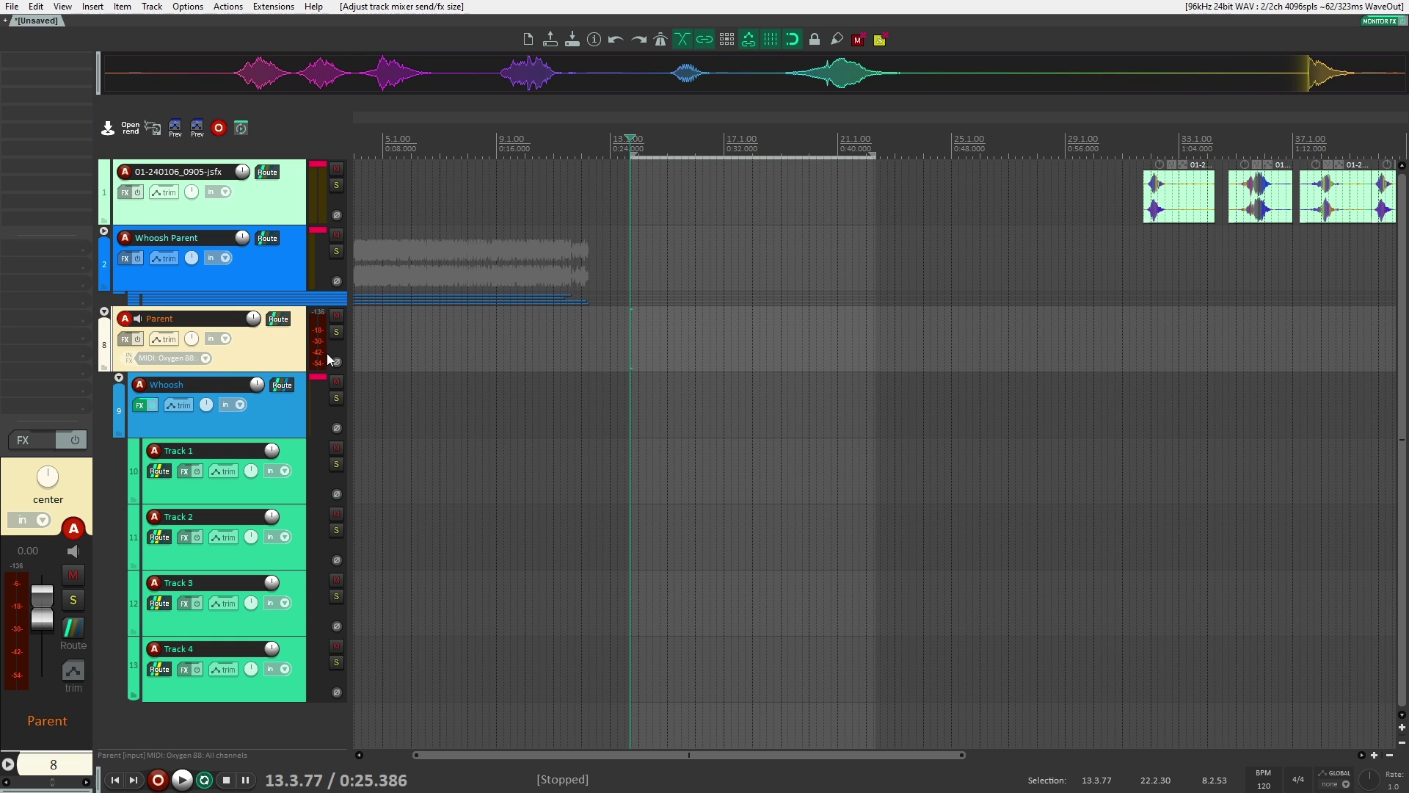
pyautogui.keyDown('shift'); pyautogui.click(293, 692); pyautogui.keyUp('shift')
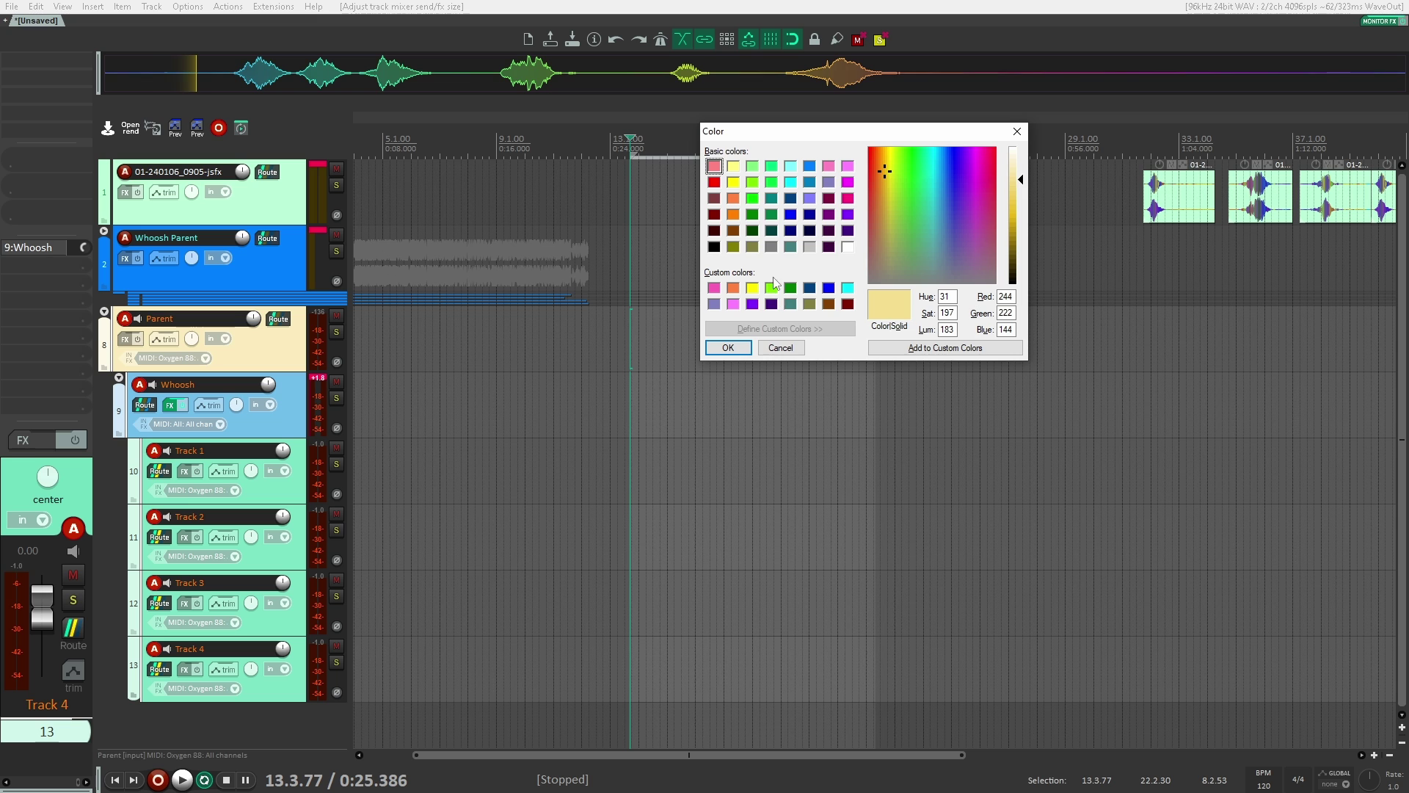
pyautogui.click(772, 182)
pyautogui.click(728, 348)
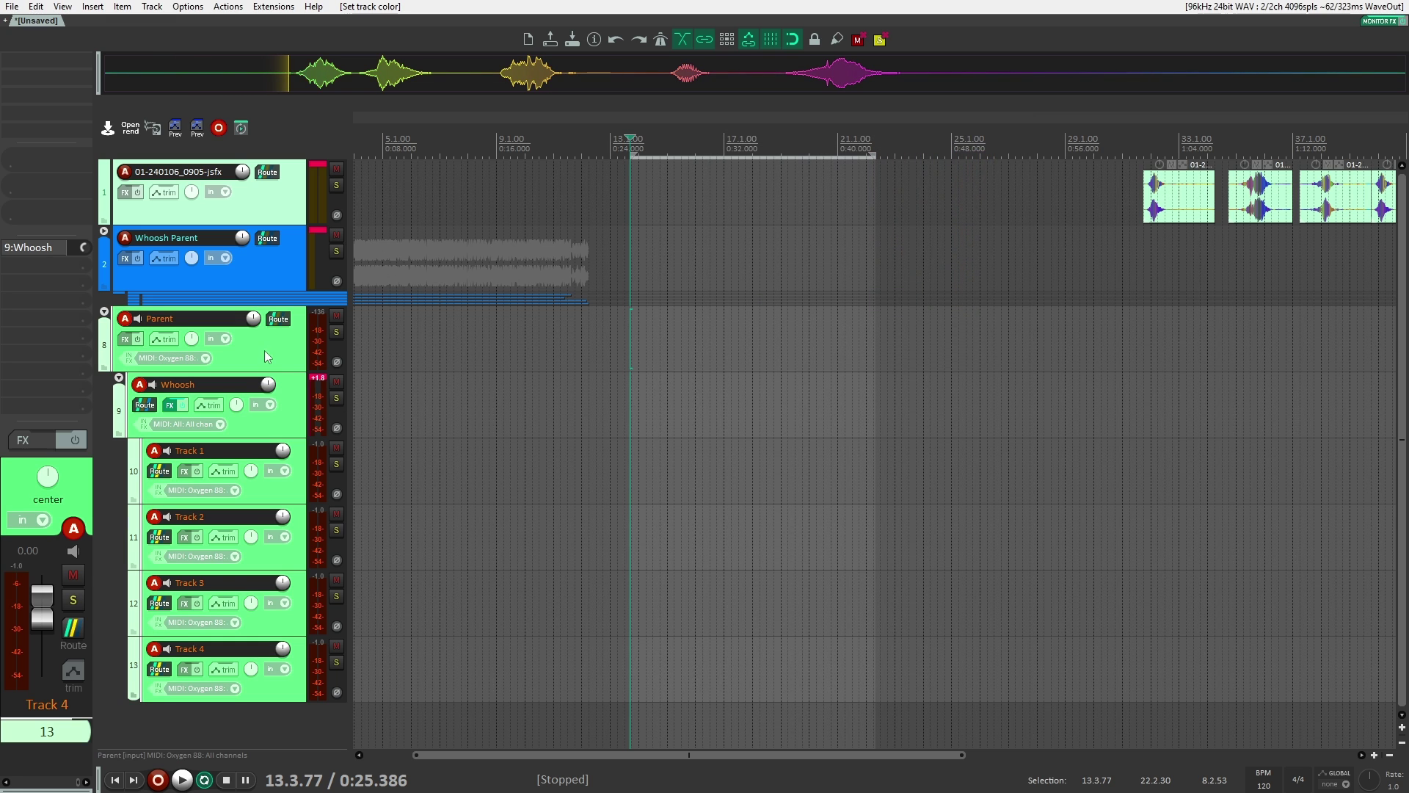
# Select only the Parent folder track and fully collapse its child tracks.
pyautogui.click(110, 321)
pyautogui.click(104, 311)
pyautogui.click(104, 311)
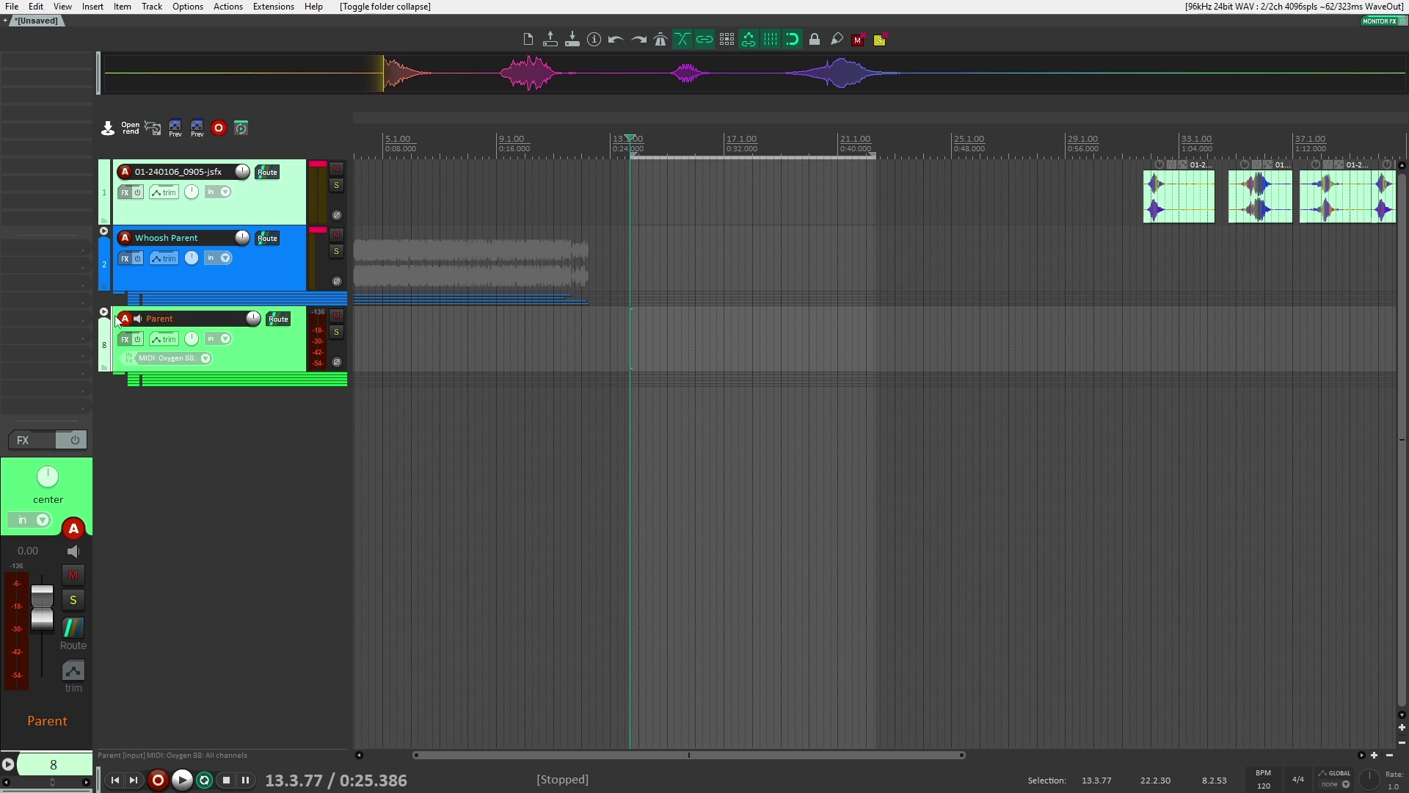
# Check the existing Whoosh Reaper Routed Audio template in the dialog for saving the Parent folder as a track template, and leave without saving.
pyautogui.rightClick(271, 345)
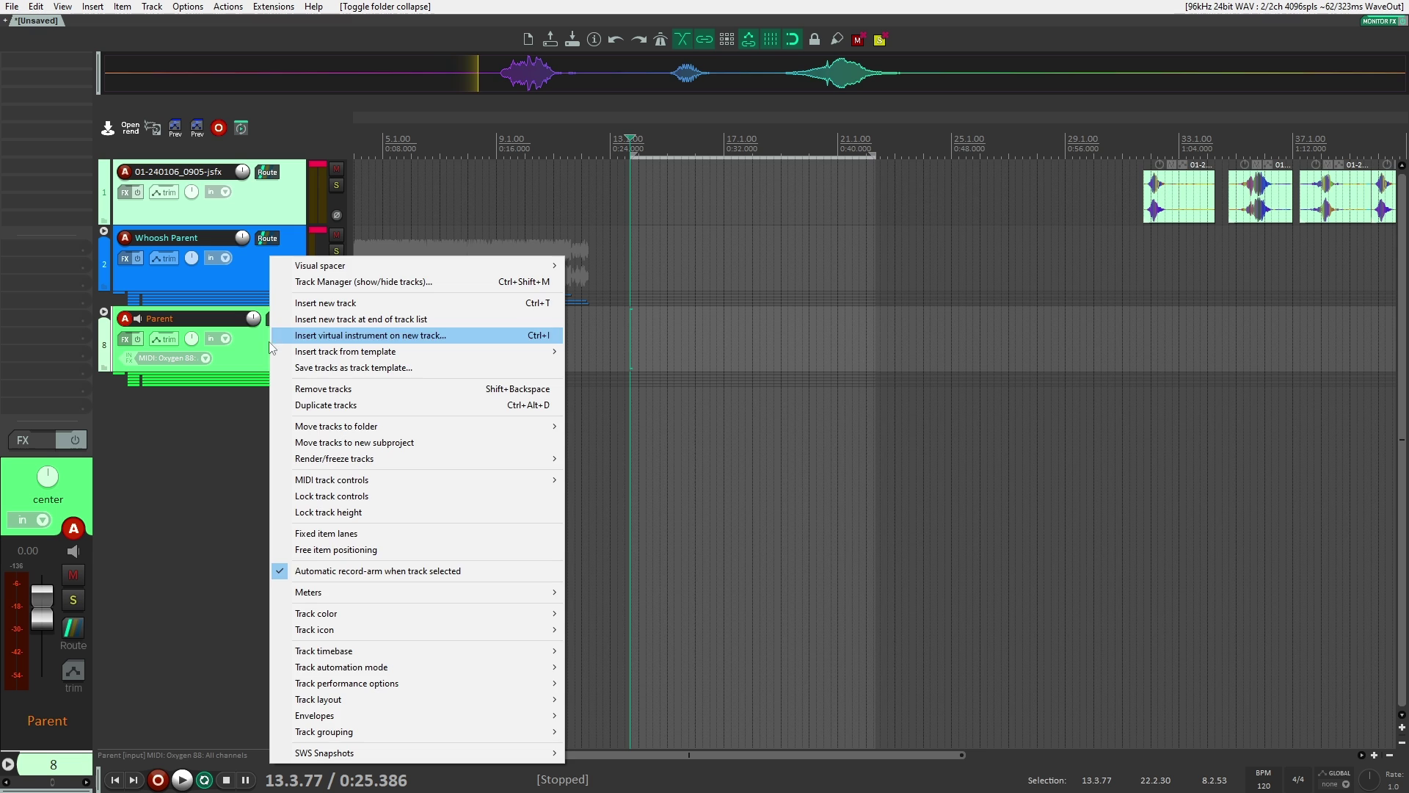
pyautogui.click(243, 352)
pyautogui.rightClick(245, 342)
pyautogui.rightClick(277, 343)
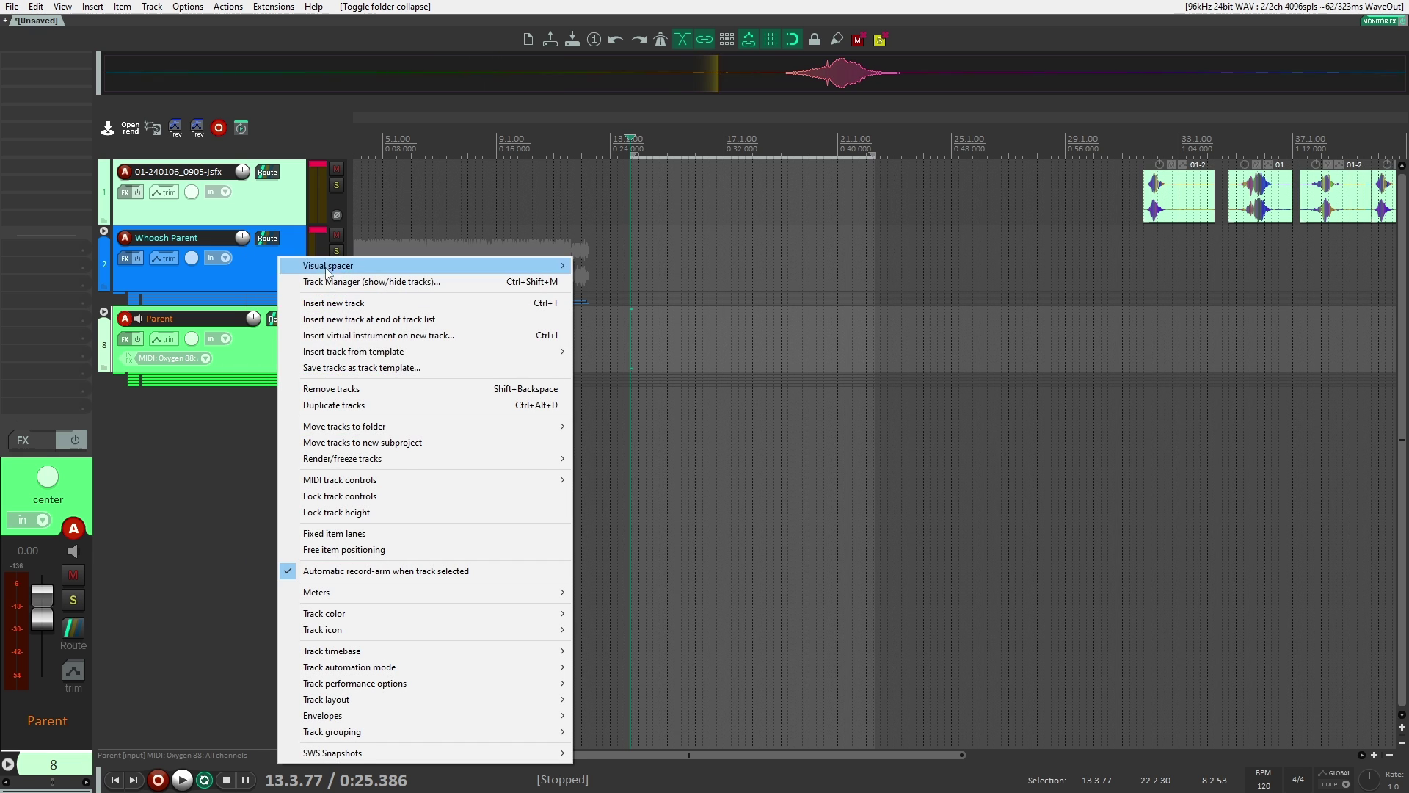
pyautogui.click(377, 369)
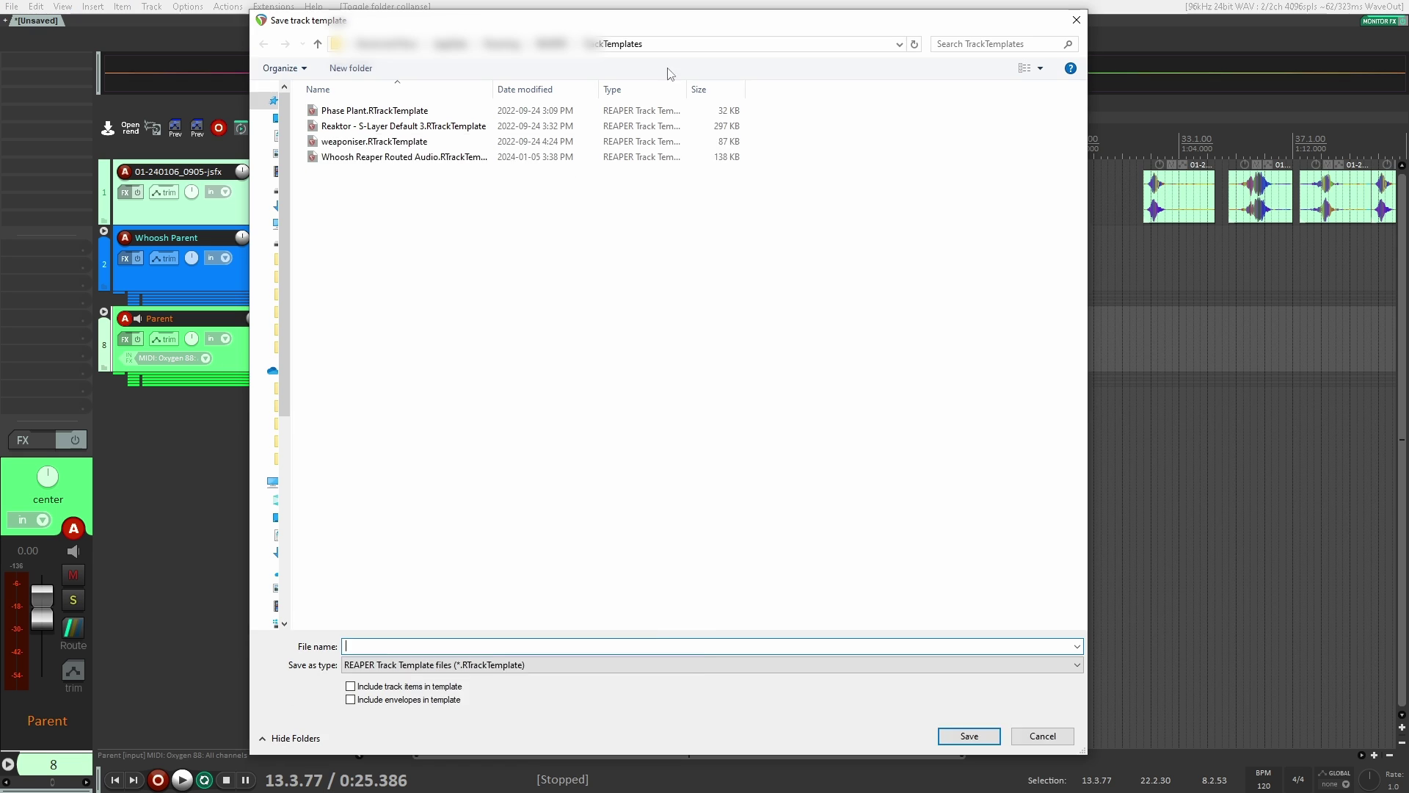
pyautogui.click(375, 157)
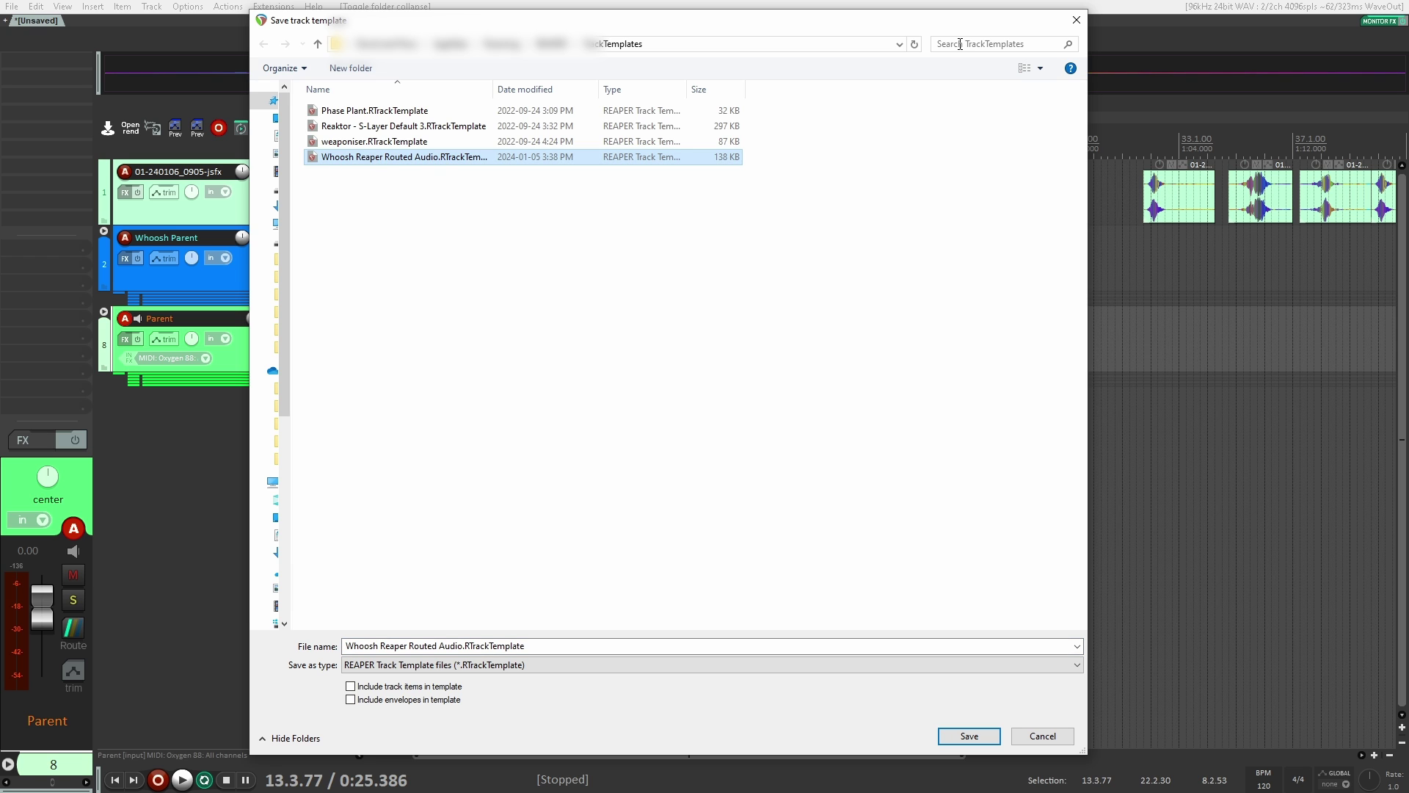
pyautogui.click(1075, 19)
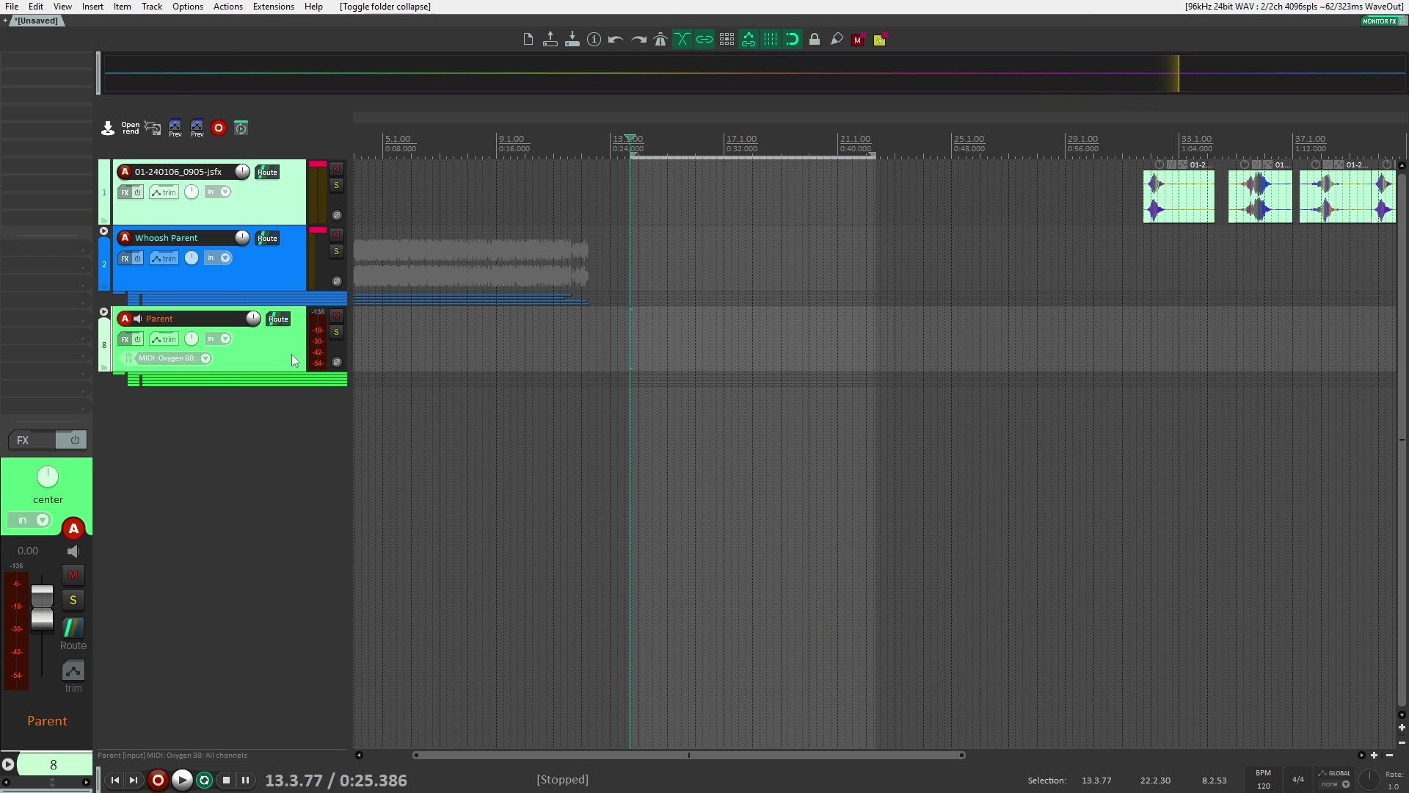
# Search for whoosh, insert the Whoosh Reaper Routed Audio track template below the existing tracks, and expand its Whoosh Parent folder.
pyautogui.click(636, 394)
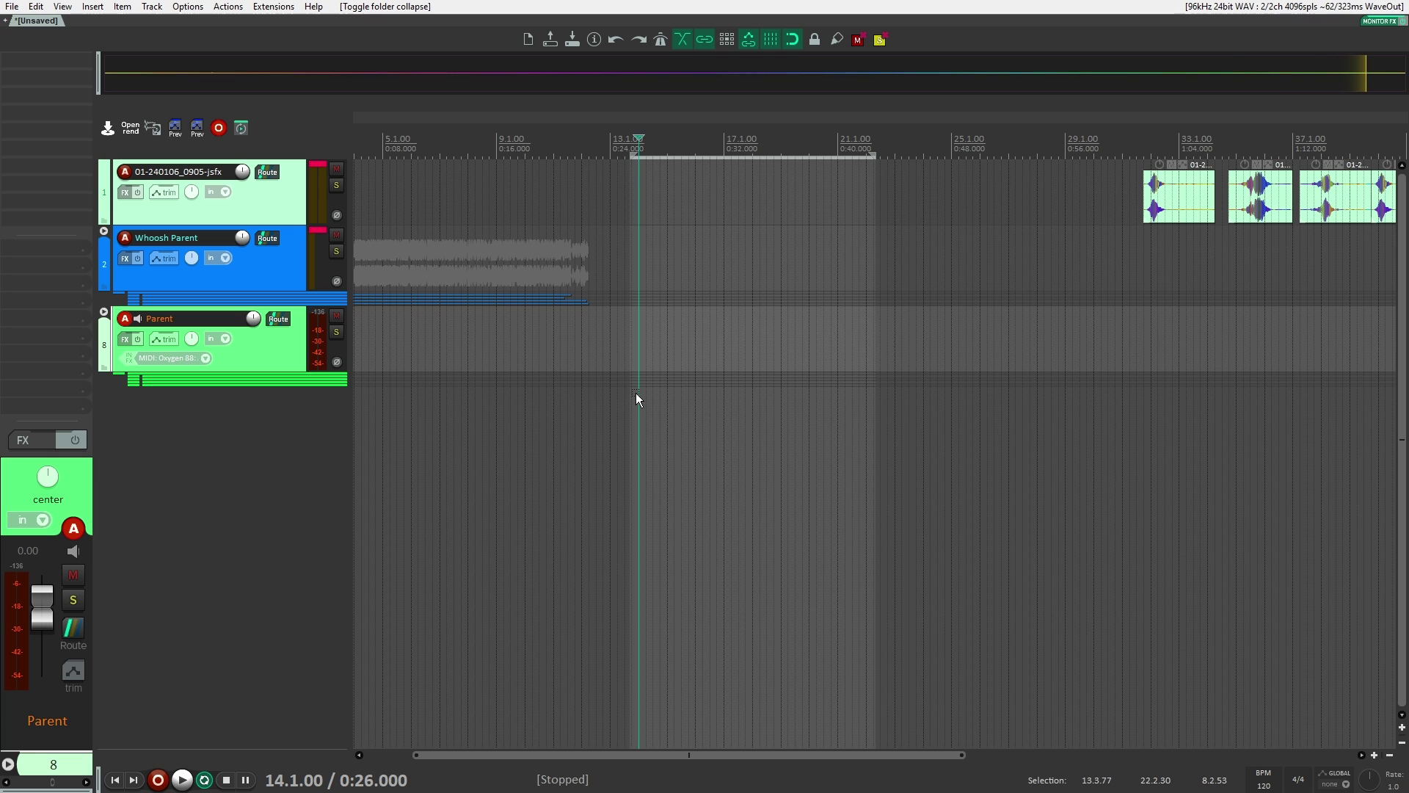
pyautogui.hotkey('ctrl', 'space')
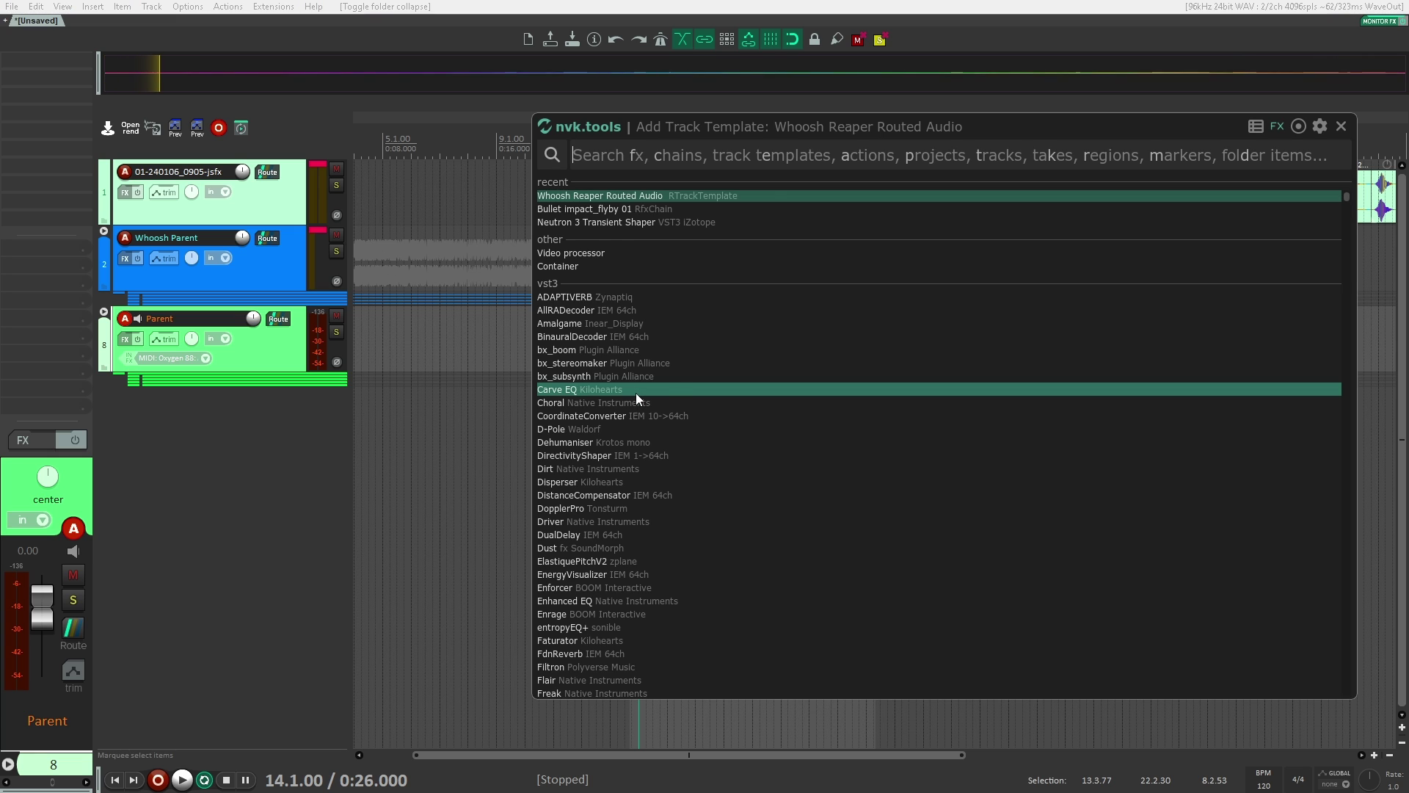
pyautogui.write('whoosh')
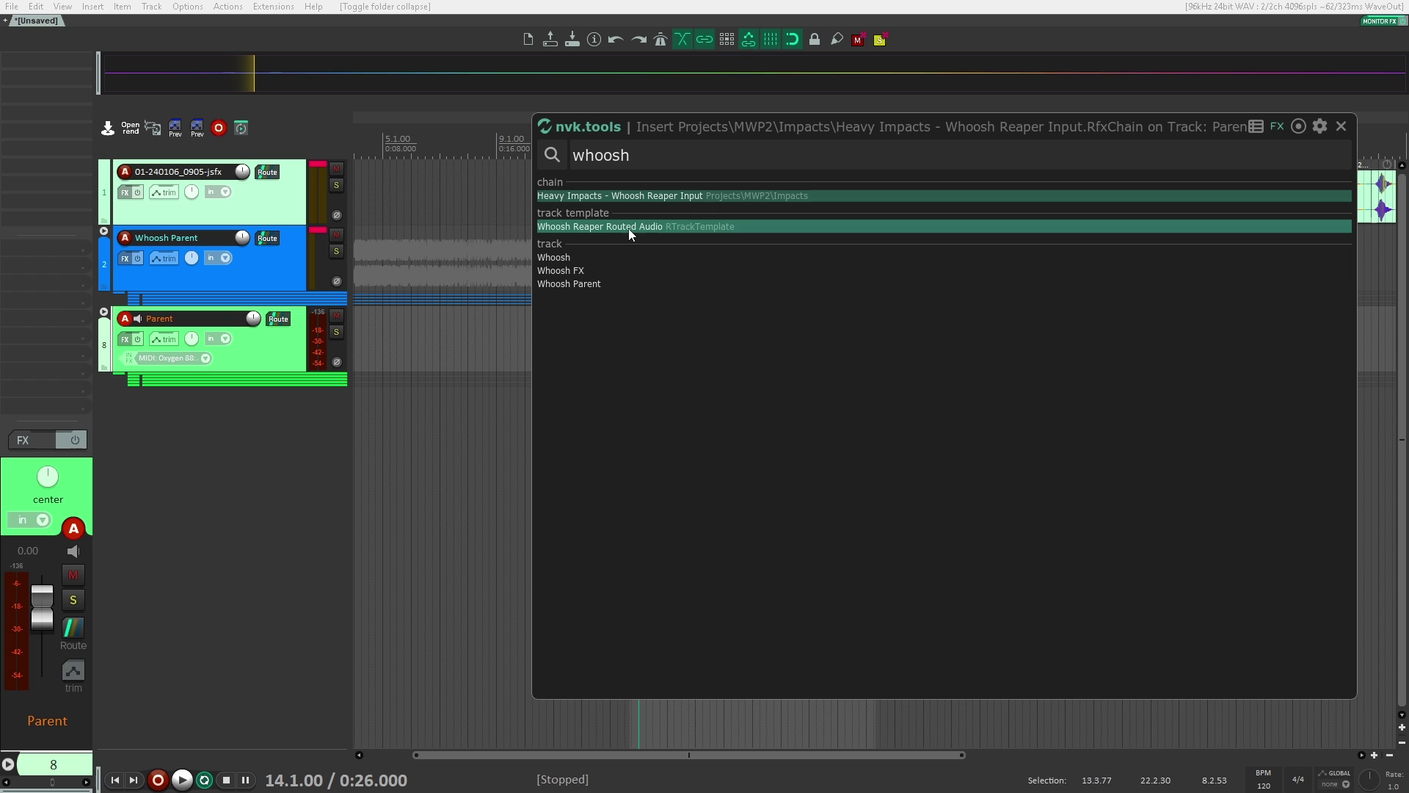
pyautogui.click(624, 228)
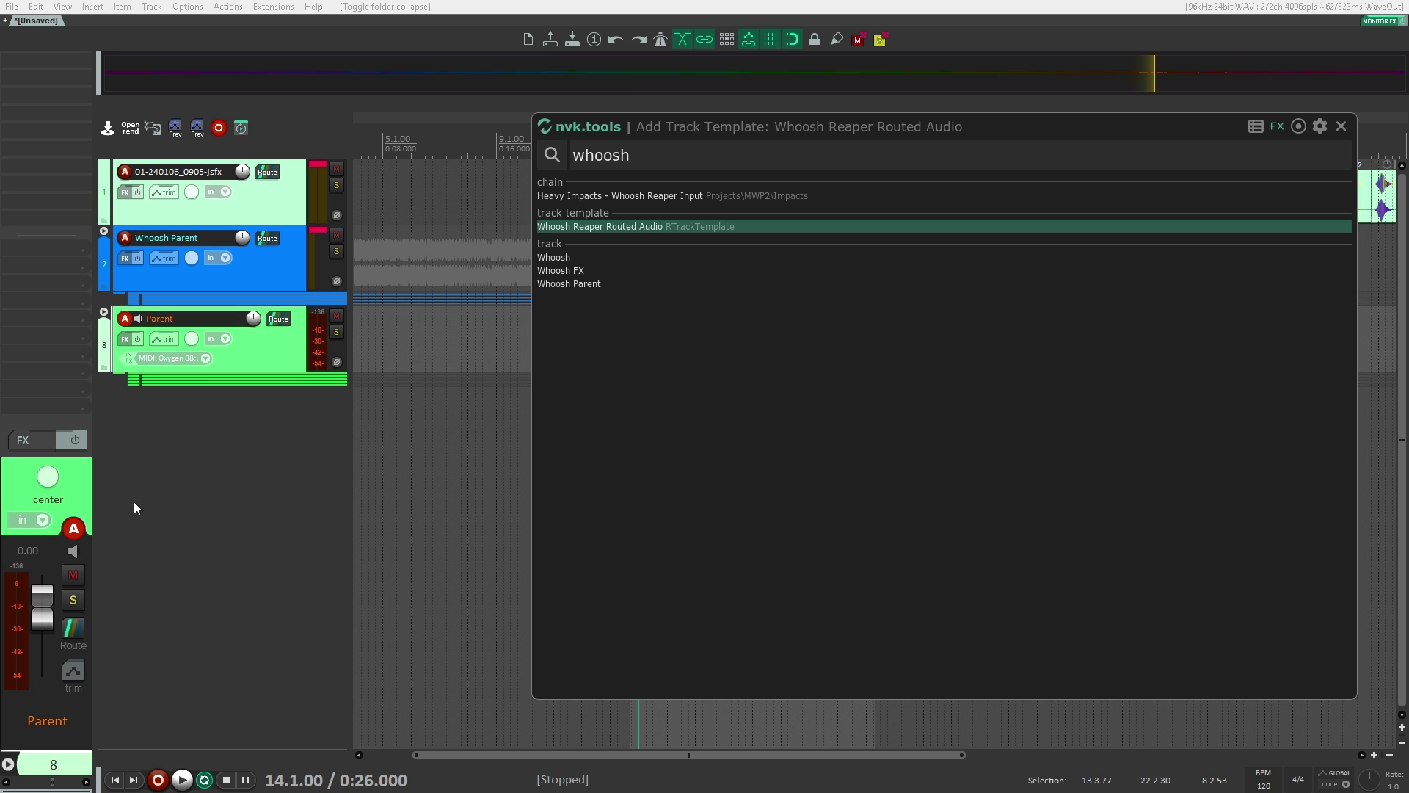
pyautogui.doubleClick(135, 503)
pyautogui.press('Return')
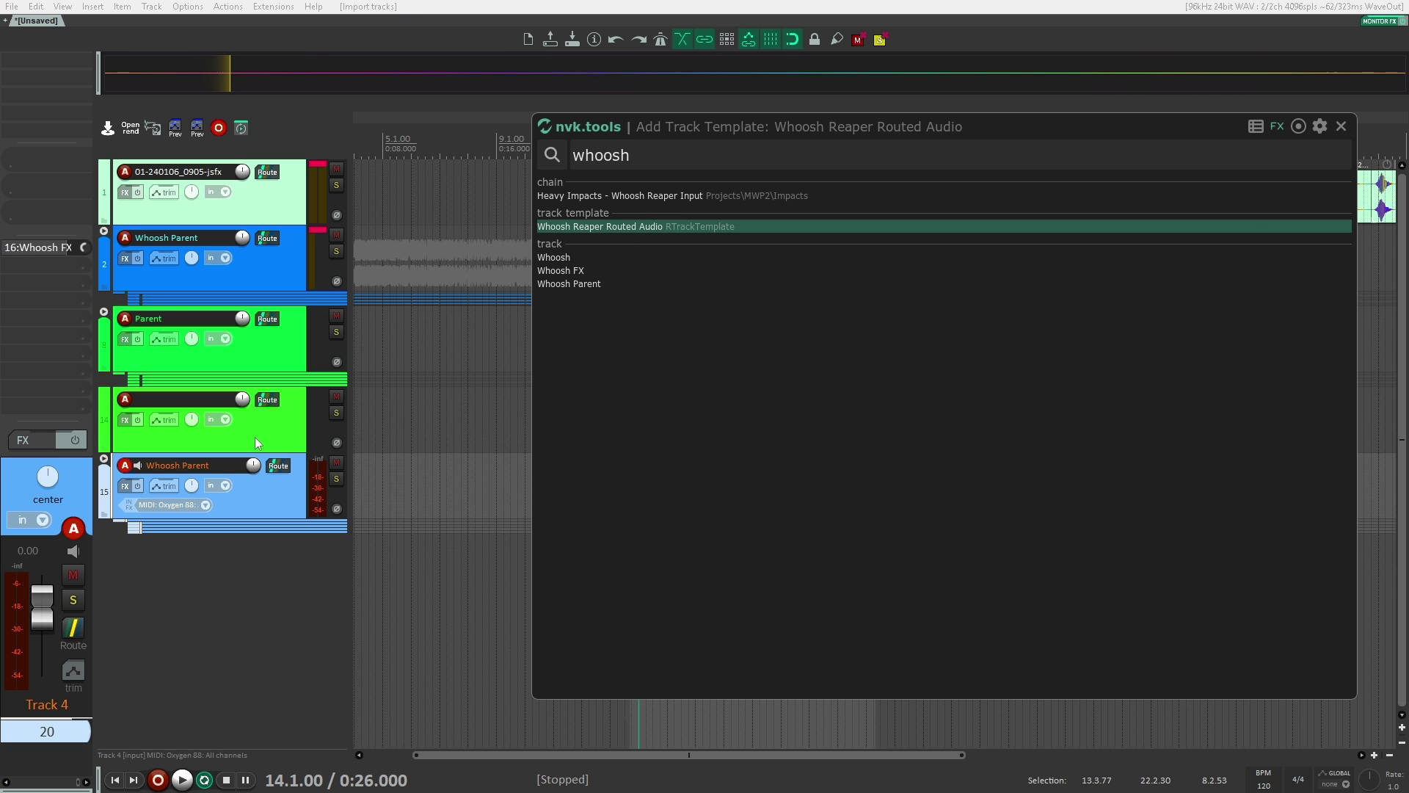
pyautogui.click(261, 343)
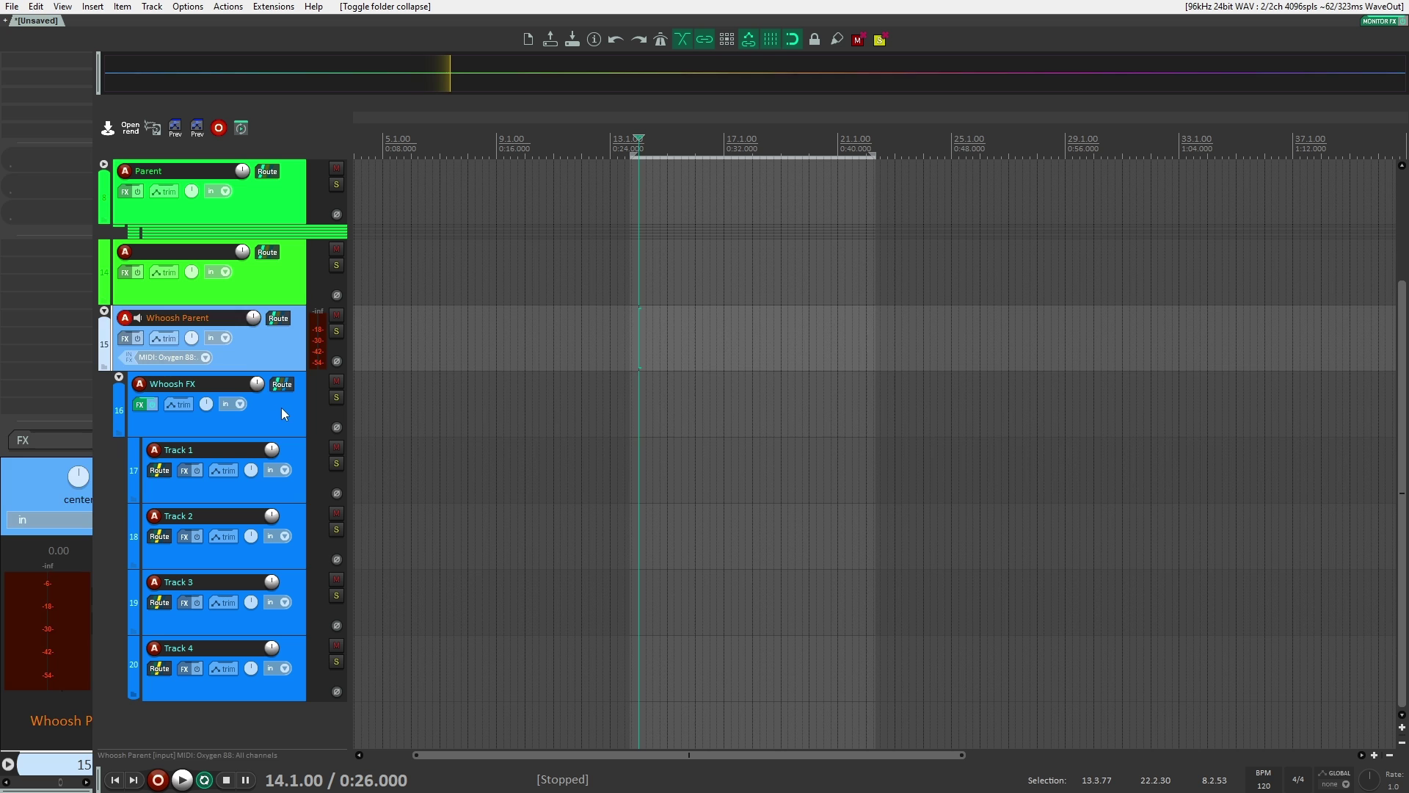